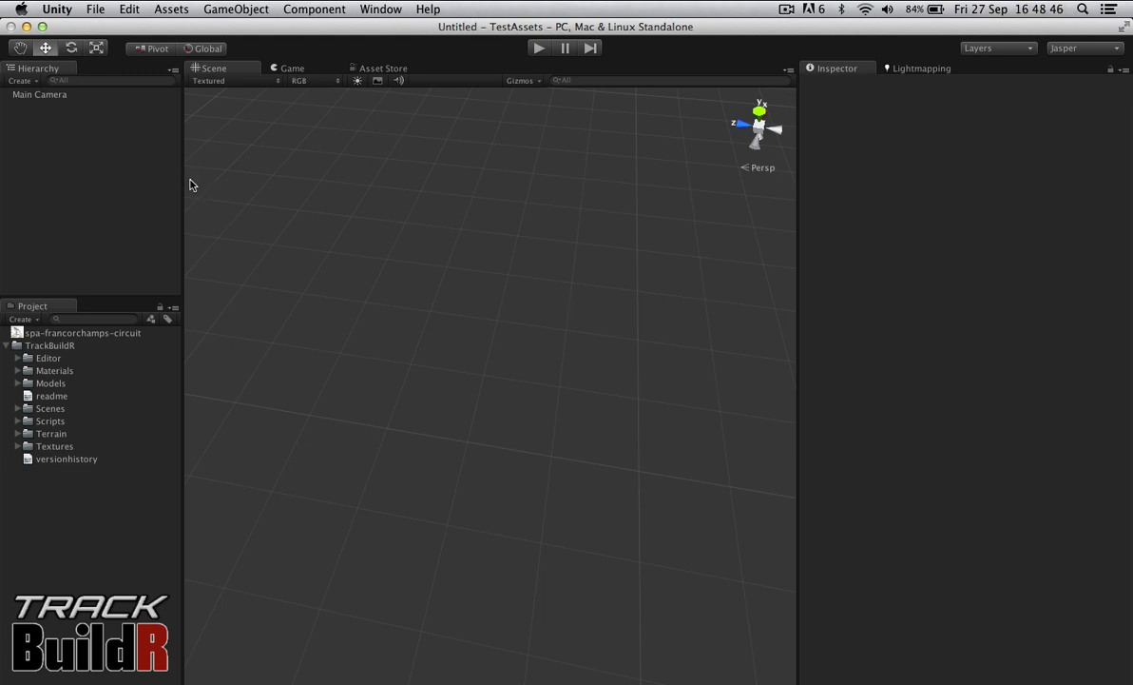
# Create a new BuildR track in the scene.
pyautogui.click(239, 11)
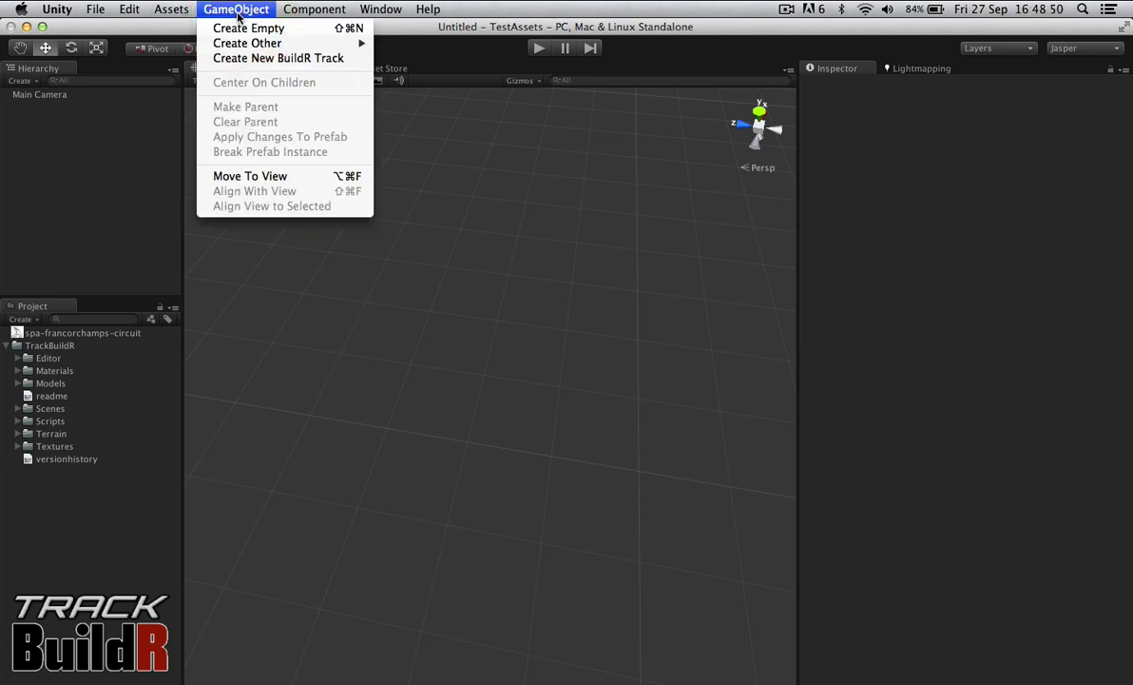
pyautogui.click(235, 61)
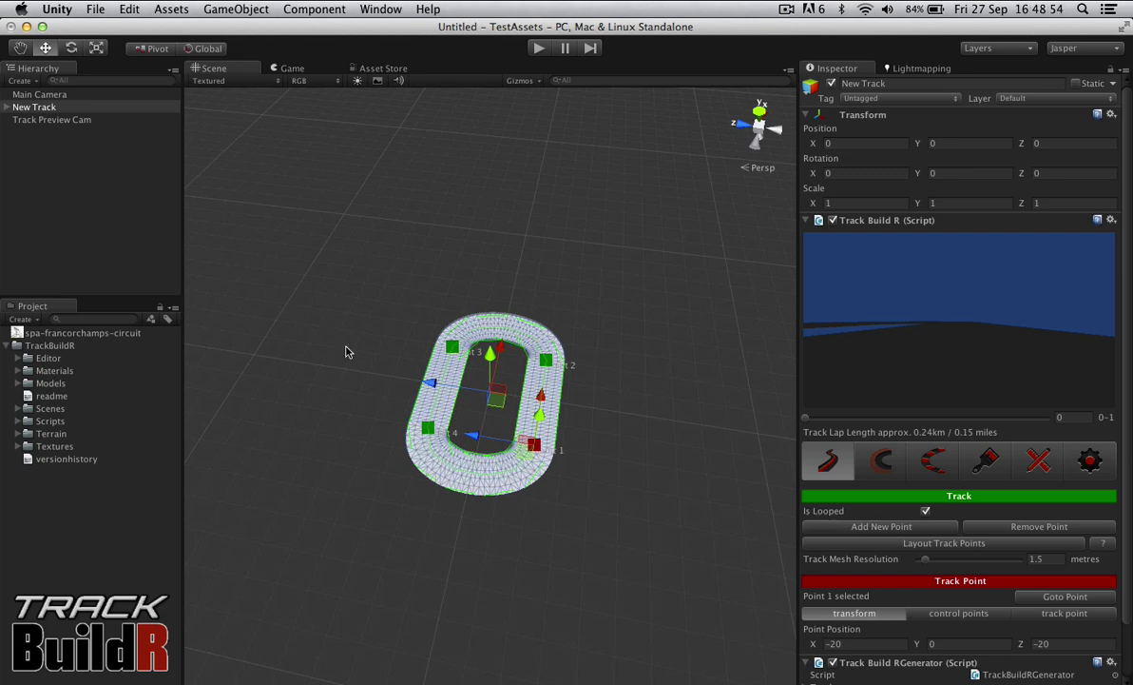
pyautogui.scroll(5, 438, 462)
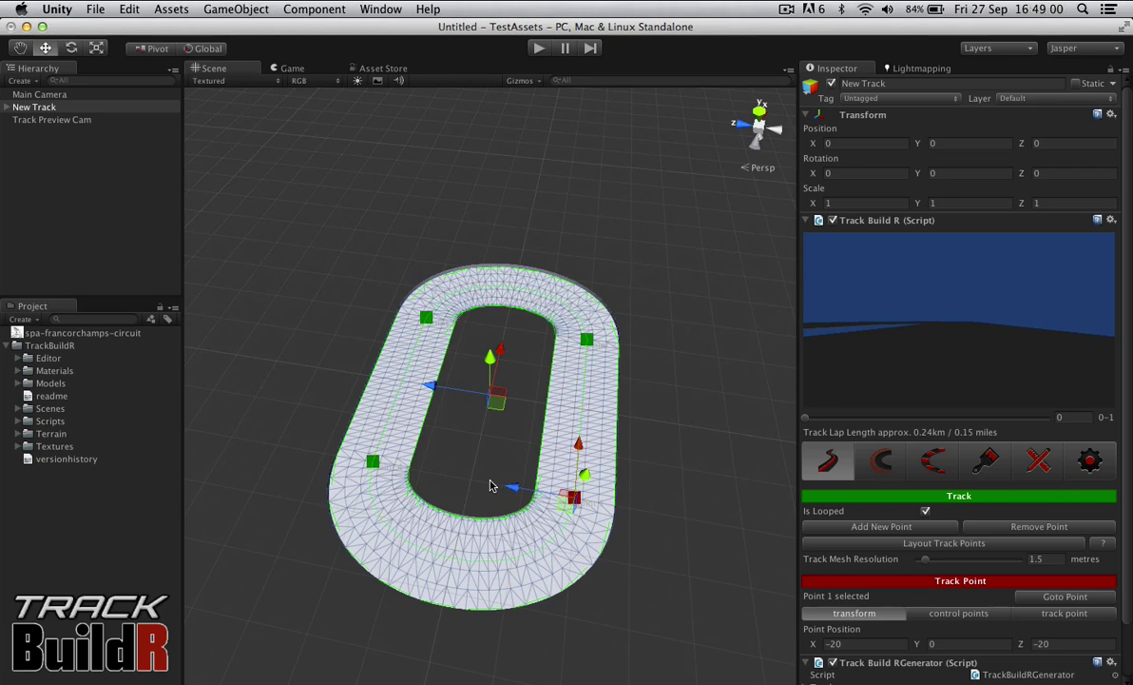
pyautogui.keyDown('alt'); pyautogui.moveTo(491, 486); pyautogui.dragTo(329, 415); pyautogui.keyUp('alt')
# Select each of the four track points in turn and scrub the track preview along the lap to 0.727.
pyautogui.click(365, 373)
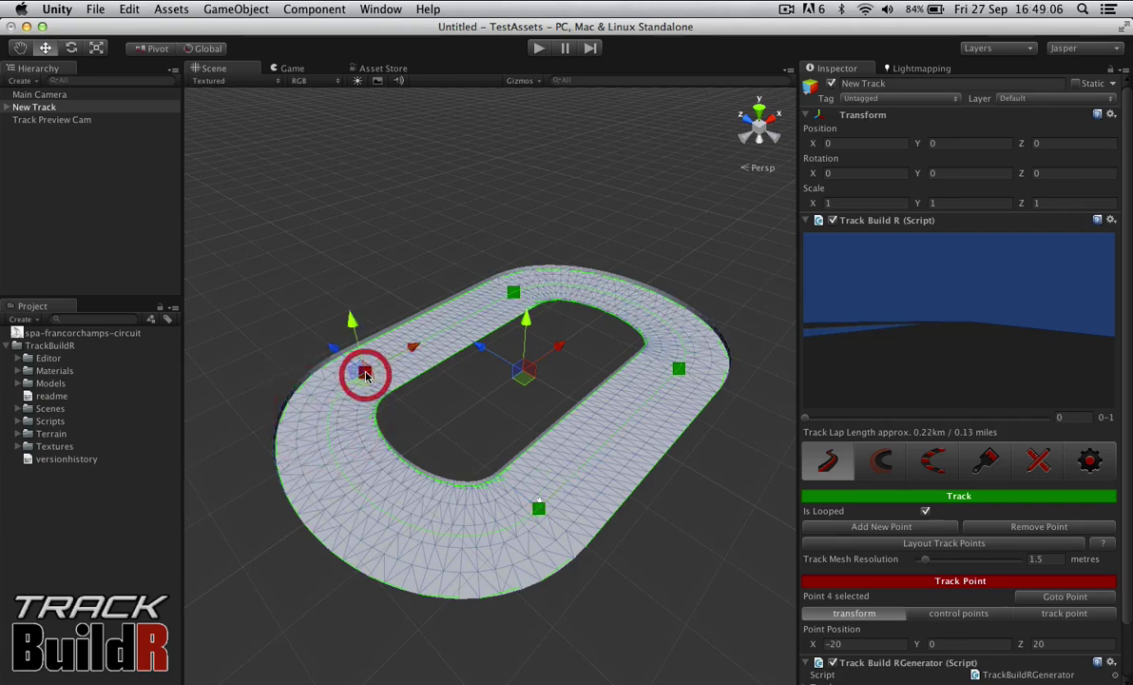
pyautogui.click(513, 292)
pyautogui.click(678, 369)
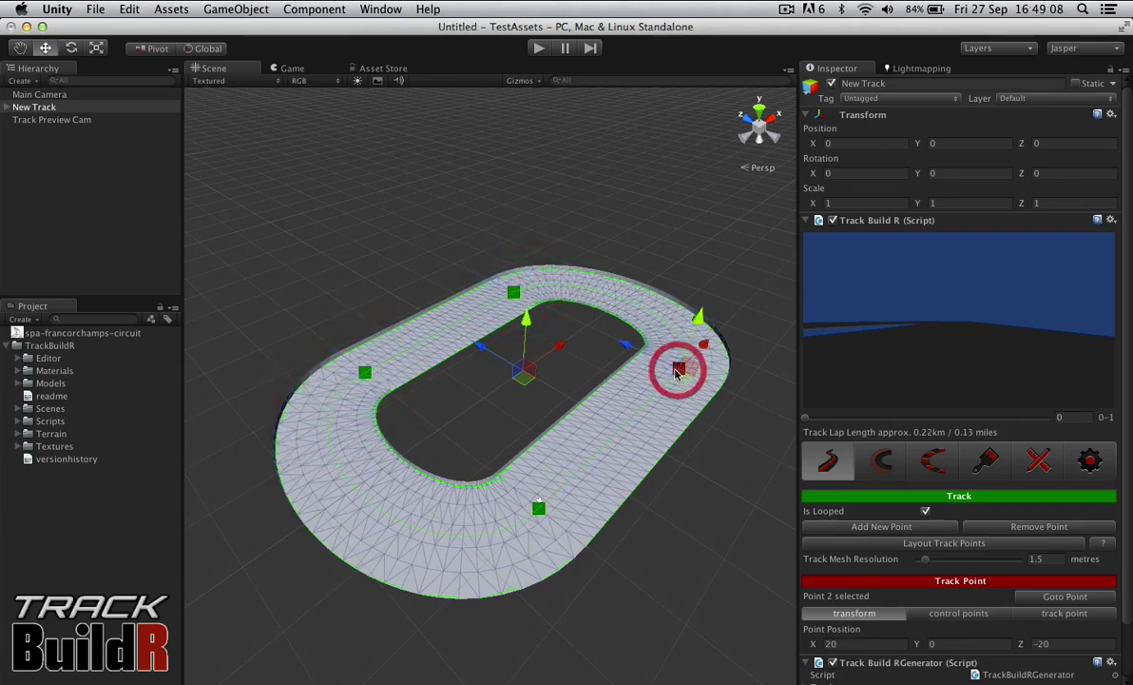
pyautogui.click(538, 508)
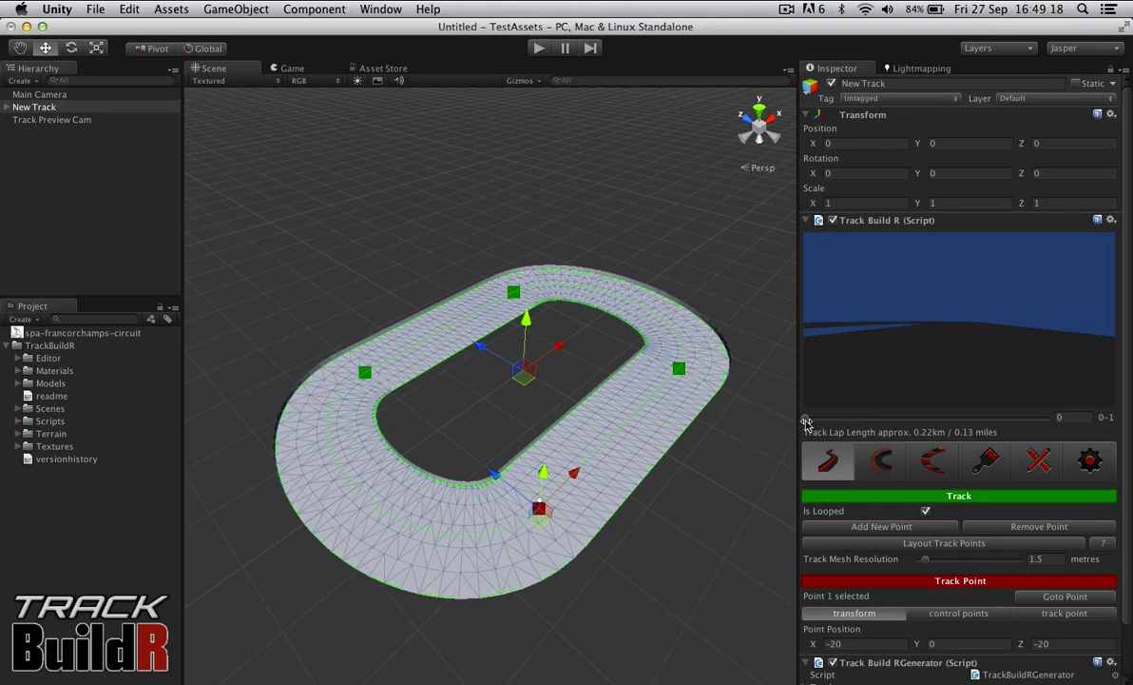
pyautogui.moveTo(806, 421); pyautogui.dragTo(984, 423)
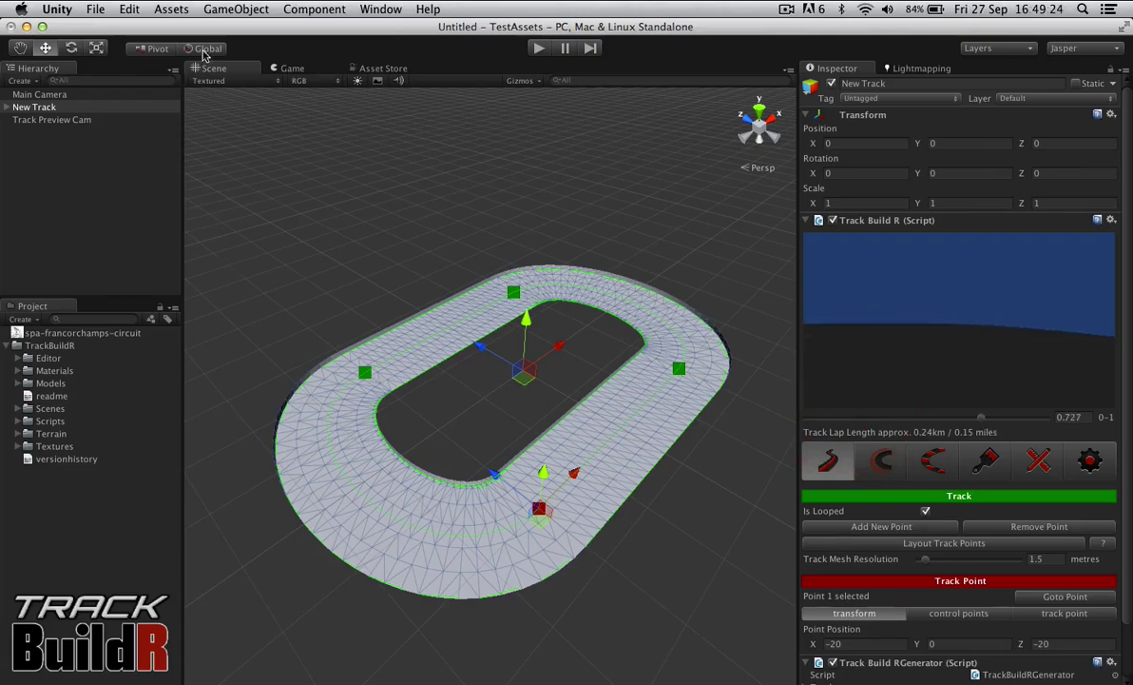
# Add a directional light to the scene.
pyautogui.click(215, 9)
pyautogui.moveTo(247, 43)
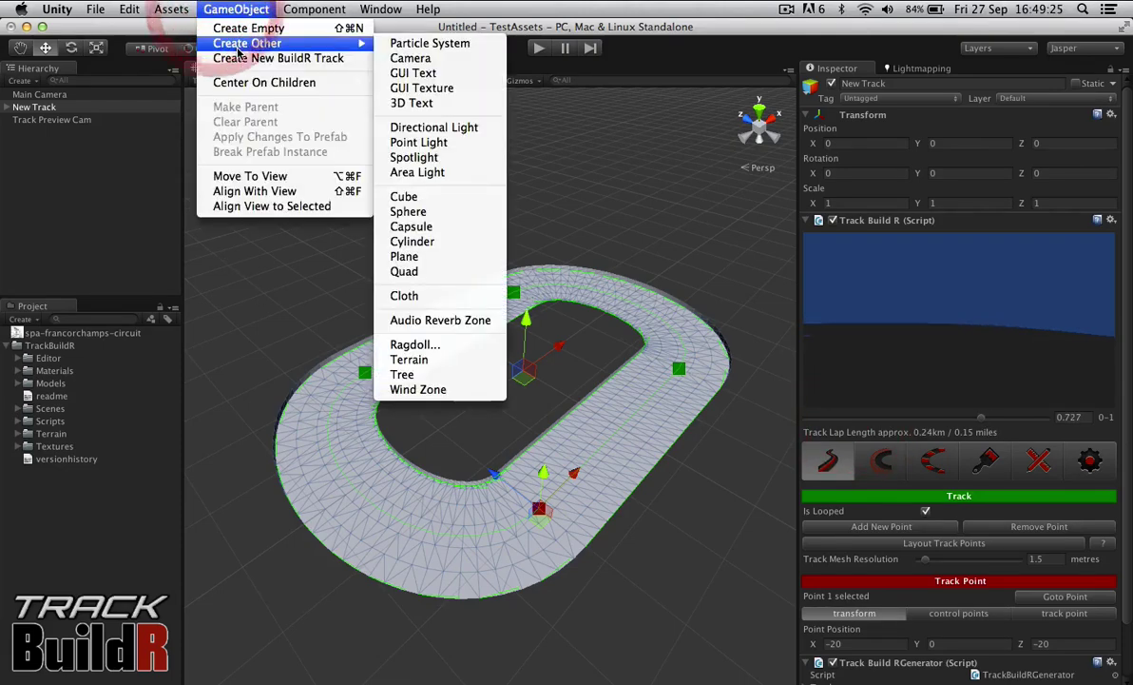
pyautogui.click(411, 126)
# Set the Main Camera's background colour to black.
pyautogui.click(94, 107)
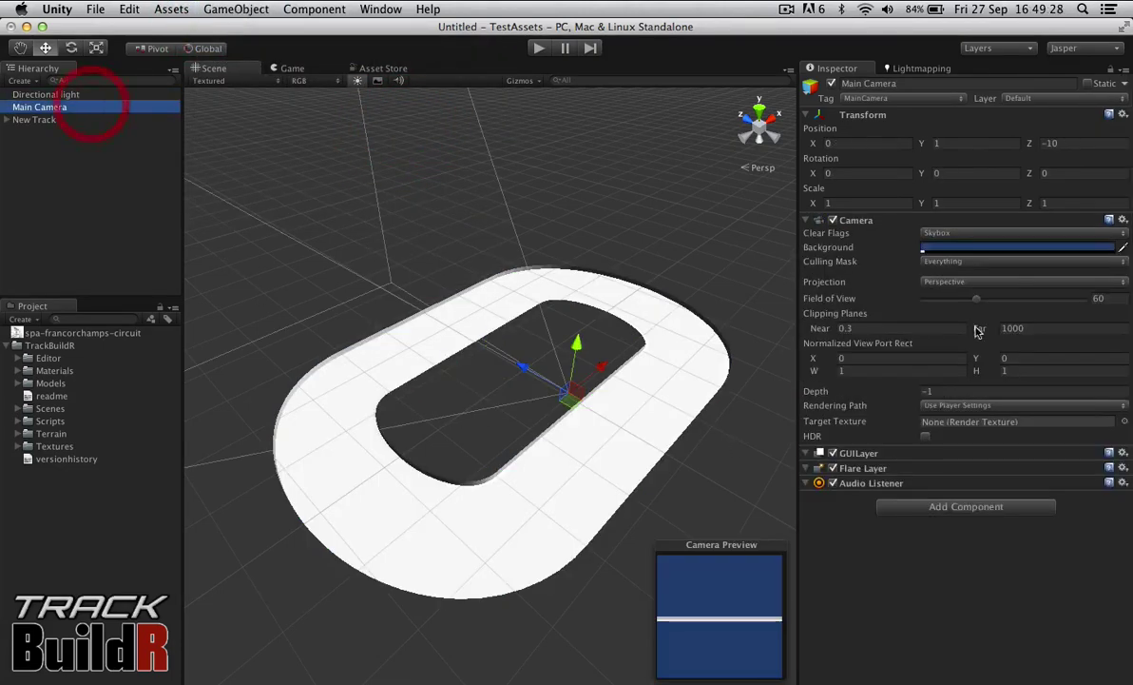
pyautogui.click(970, 249)
pyautogui.click(13, 183)
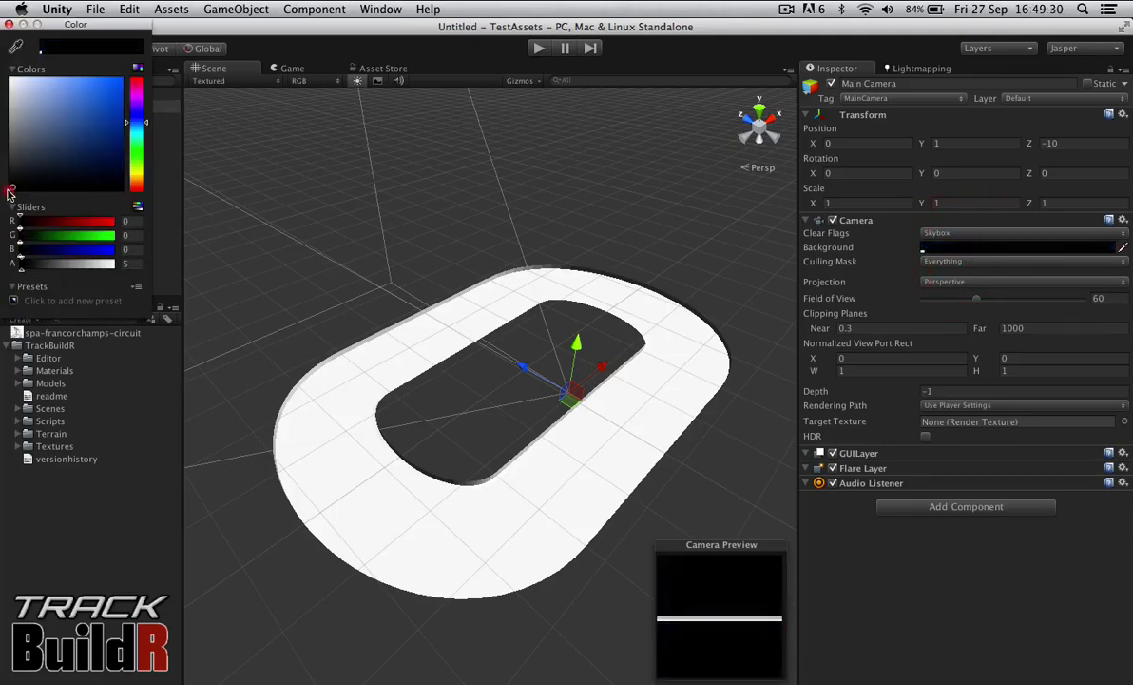
pyautogui.click(12, 24)
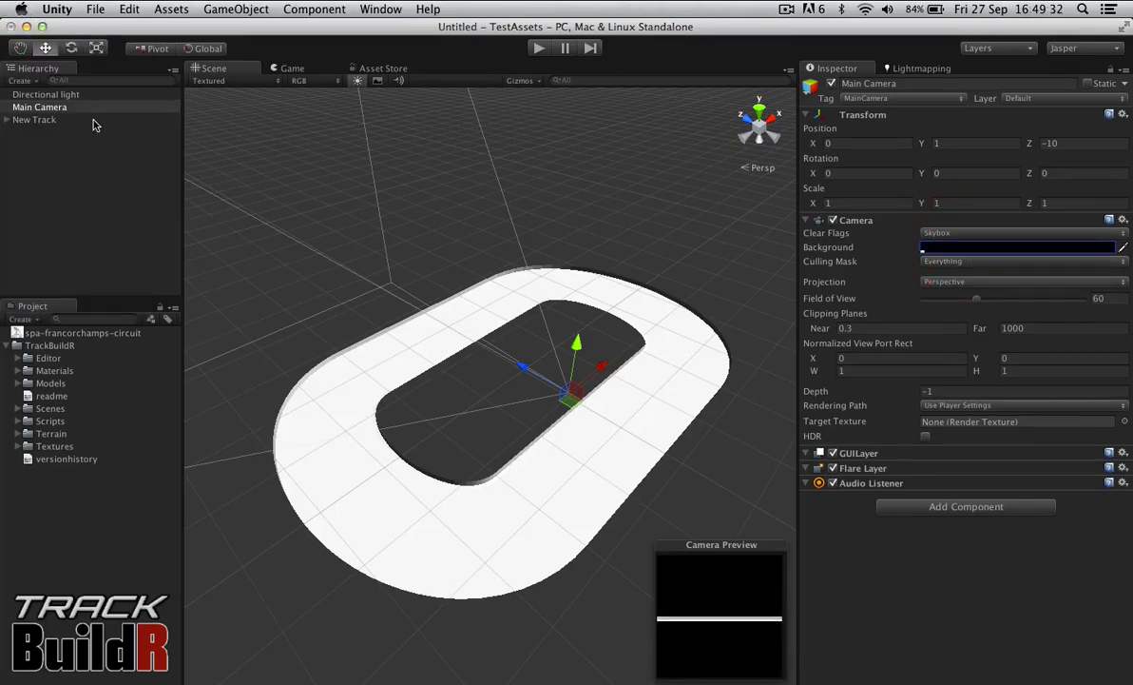
# Return New Track's preview to 0 and review its boundary, bumper, texture, diagram and generation options before going back to the track mode.
pyautogui.click(90, 120)
pyautogui.moveTo(980, 422); pyautogui.dragTo(783, 422)
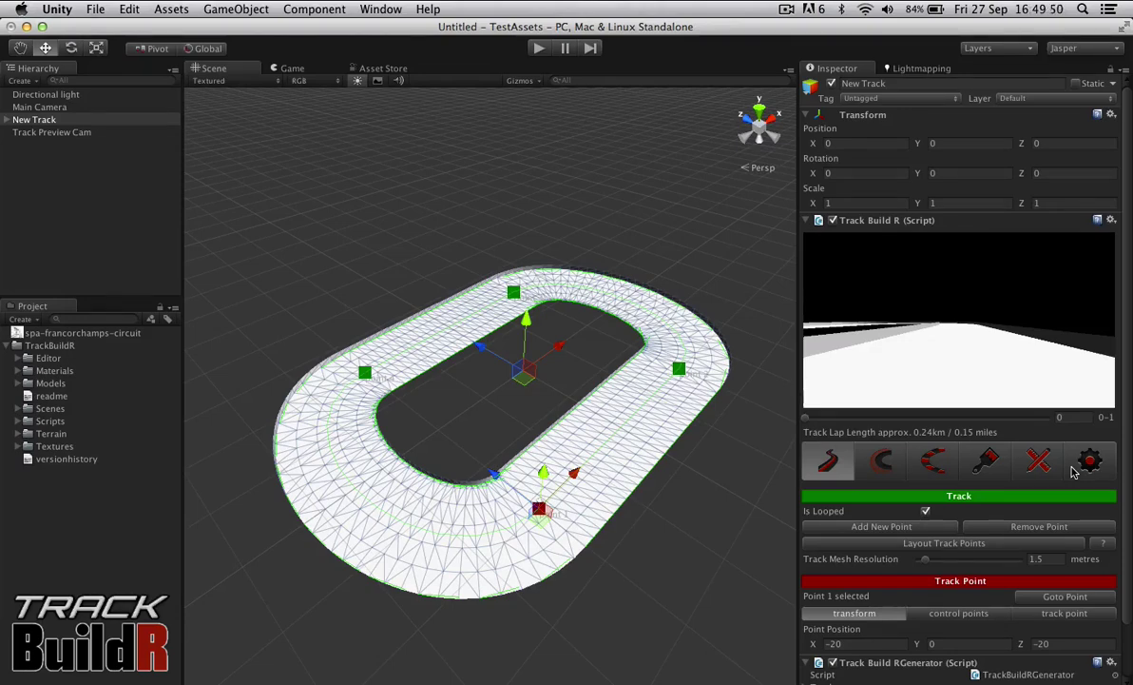
pyautogui.click(827, 461)
pyautogui.click(876, 468)
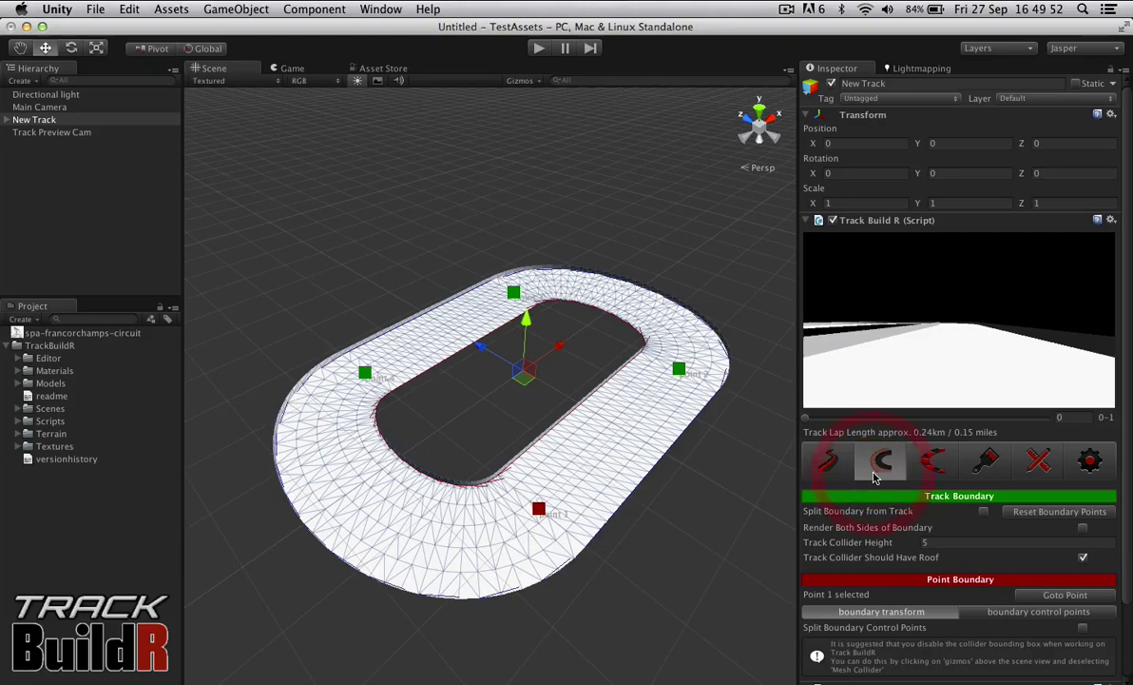
pyautogui.click(930, 463)
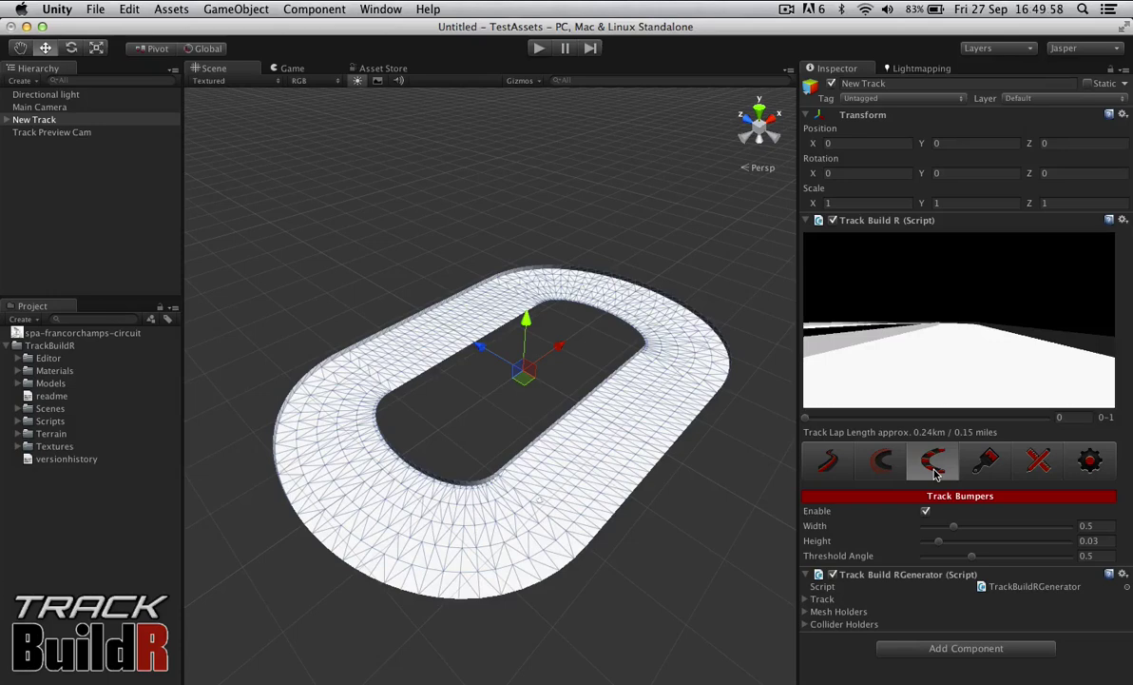
pyautogui.click(989, 463)
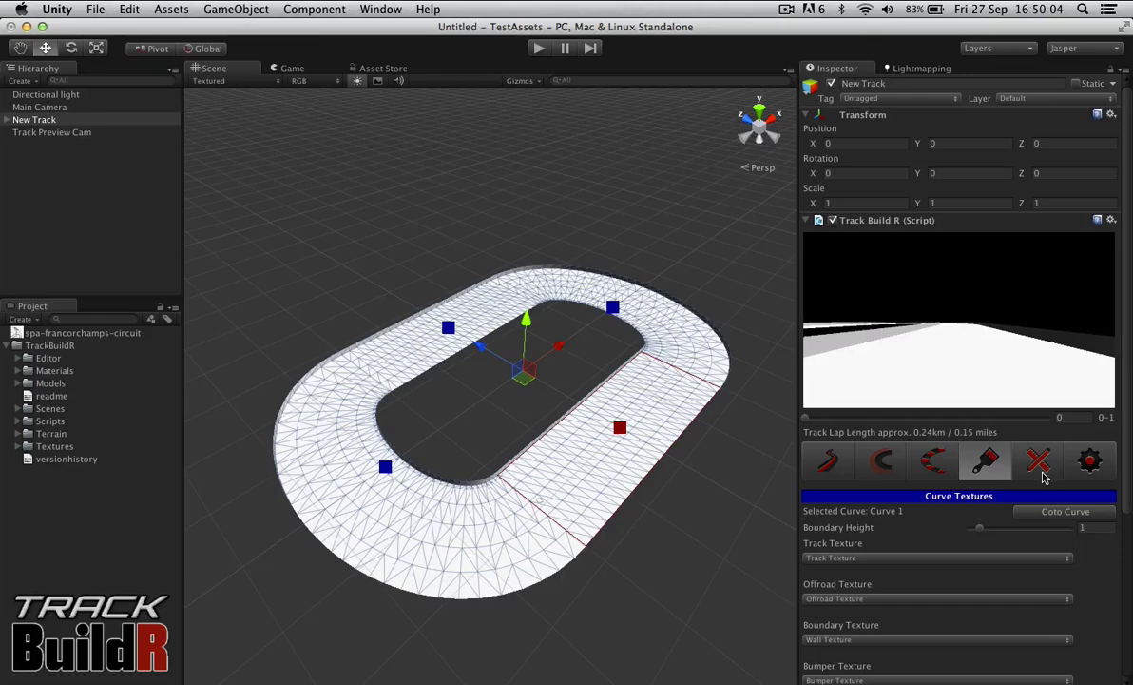
pyautogui.click(1041, 470)
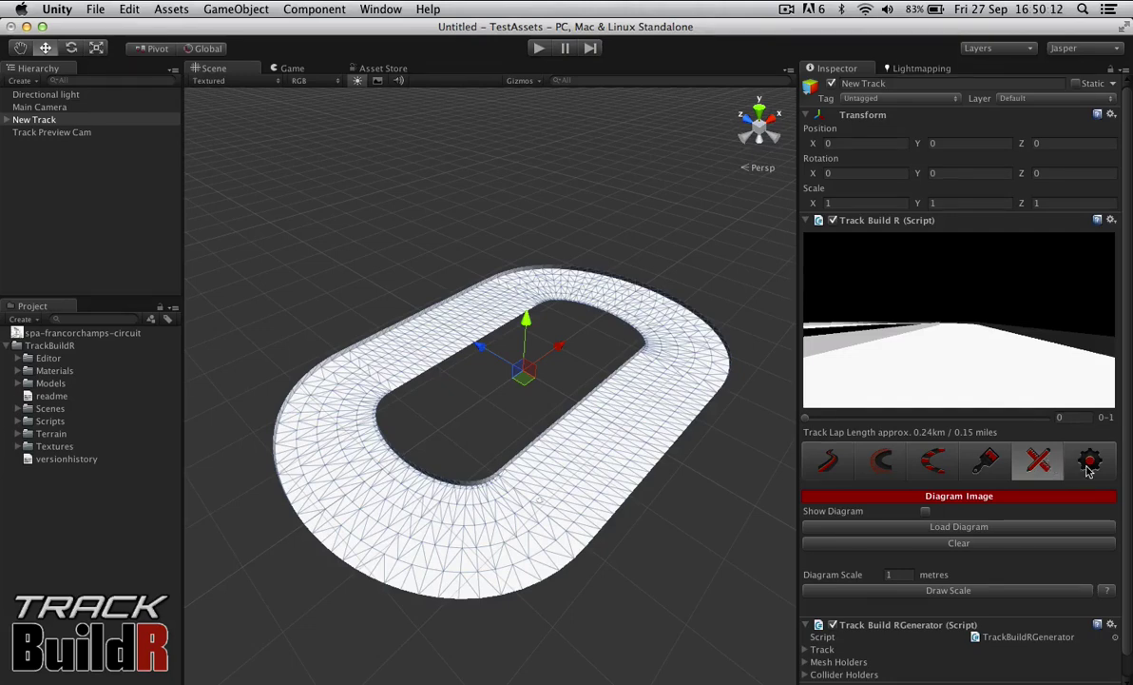
pyautogui.click(1089, 463)
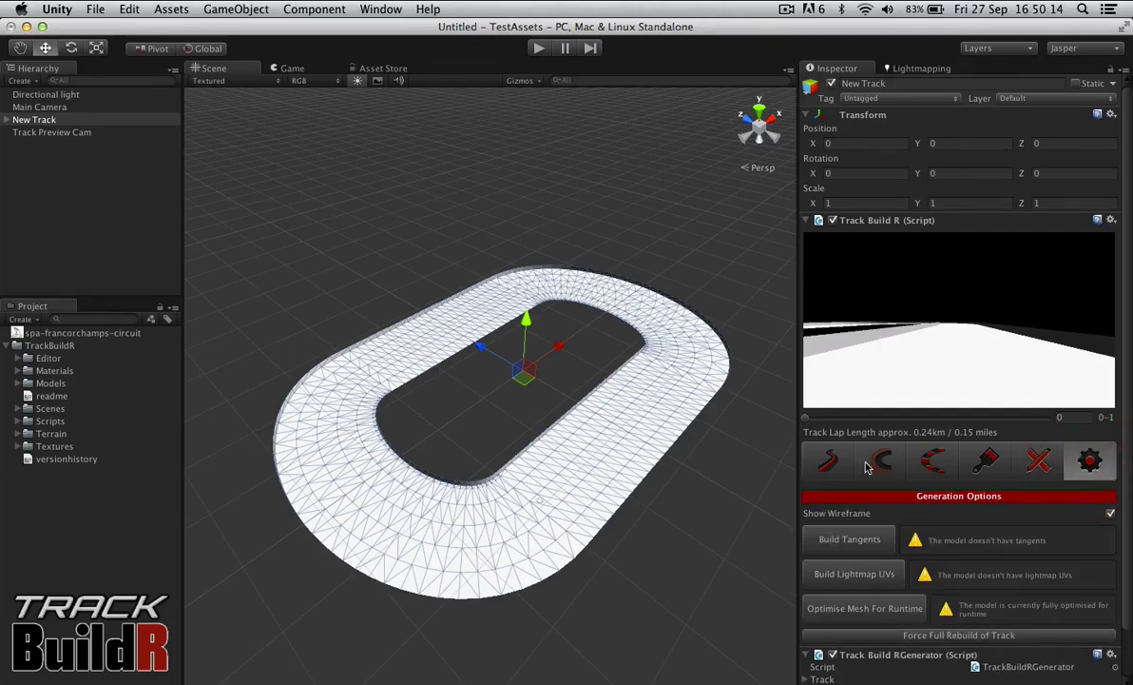
pyautogui.click(824, 465)
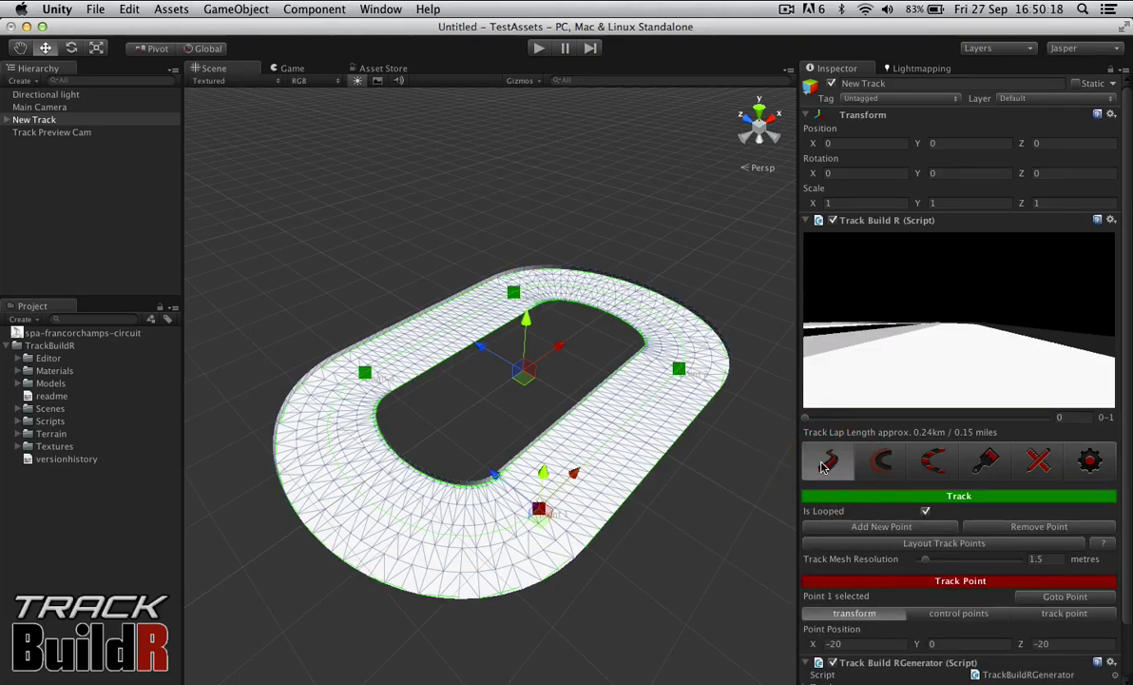
# Switch the track's Is Looped option off and back on twice.
pyautogui.click(926, 513)
pyautogui.click(926, 513)
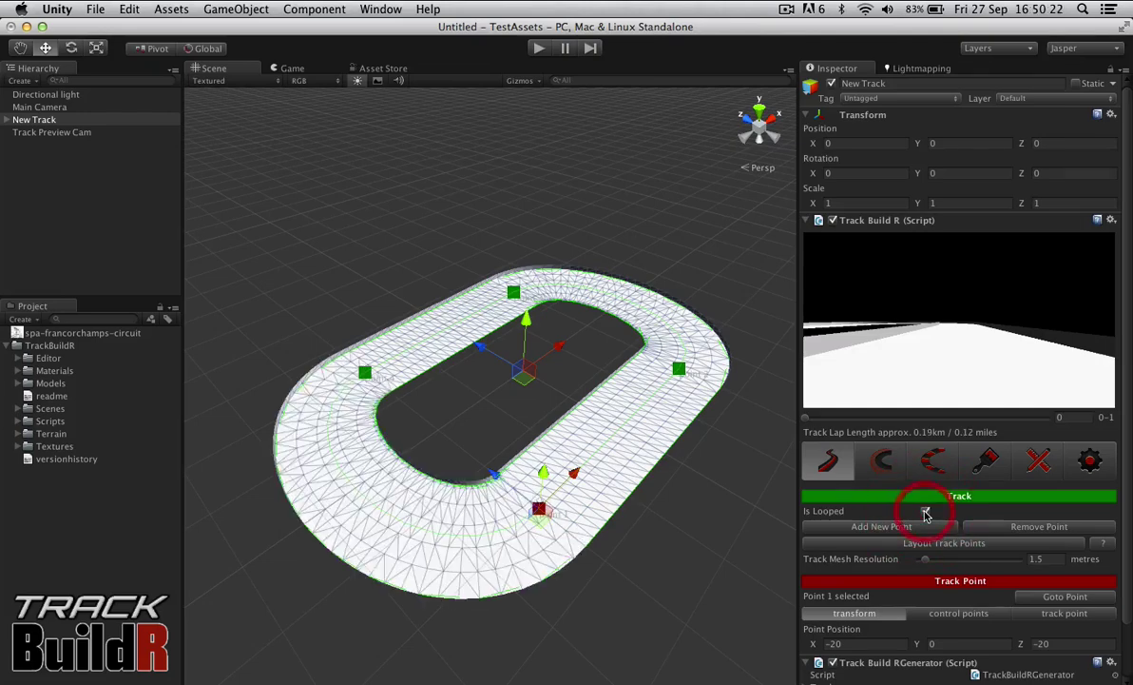
pyautogui.click(926, 513)
pyautogui.click(926, 513)
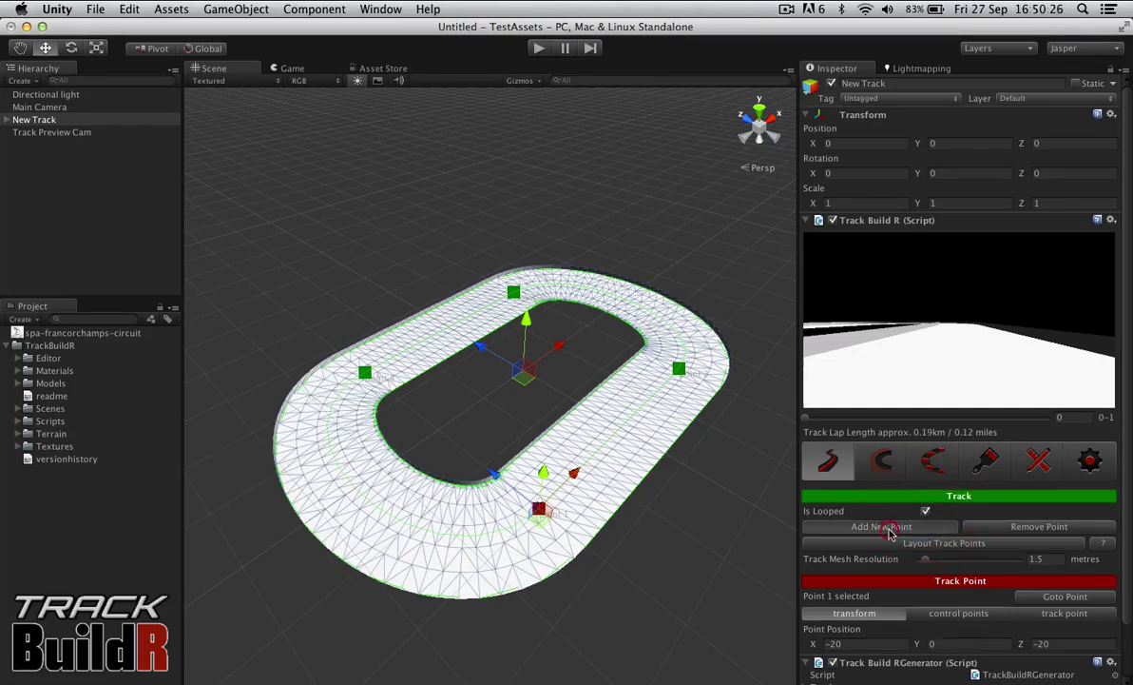
# Add a track point on the curve between points 4 and 1 and move it outward to about X -49.1, Z 2.07.
pyautogui.click(890, 528)
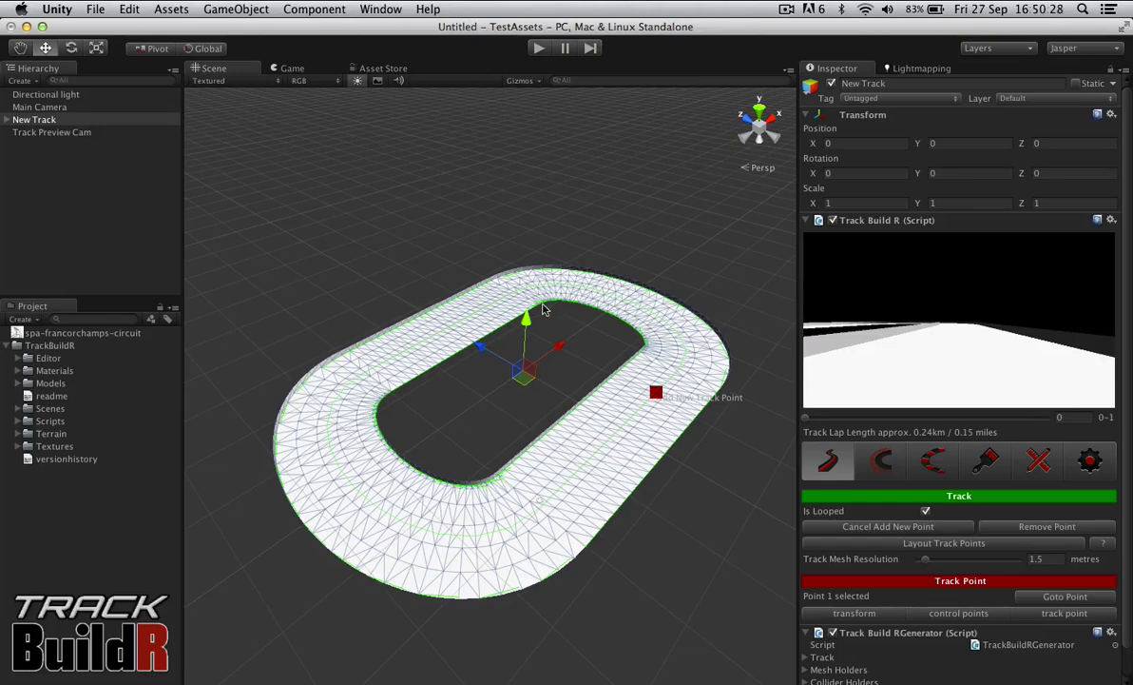
pyautogui.keyDown('alt'); pyautogui.moveTo(318, 267); pyautogui.dragTo(255, 315); pyautogui.keyUp('alt')
pyautogui.click(293, 364)
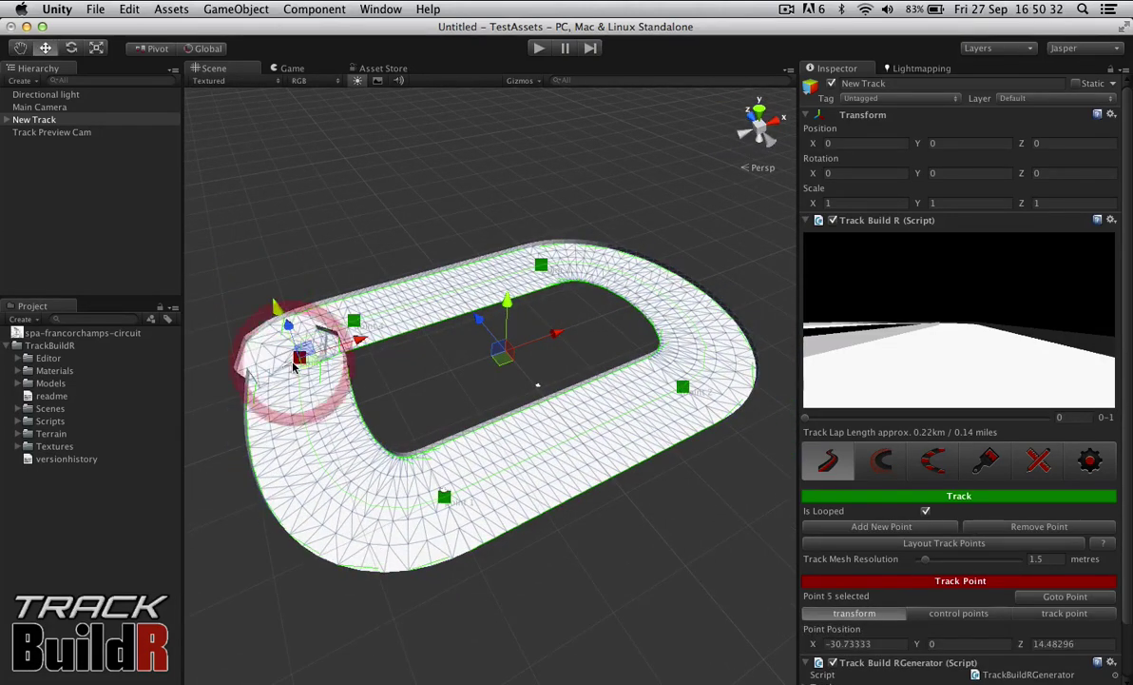
pyautogui.moveTo(307, 378); pyautogui.dragTo(177, 482)
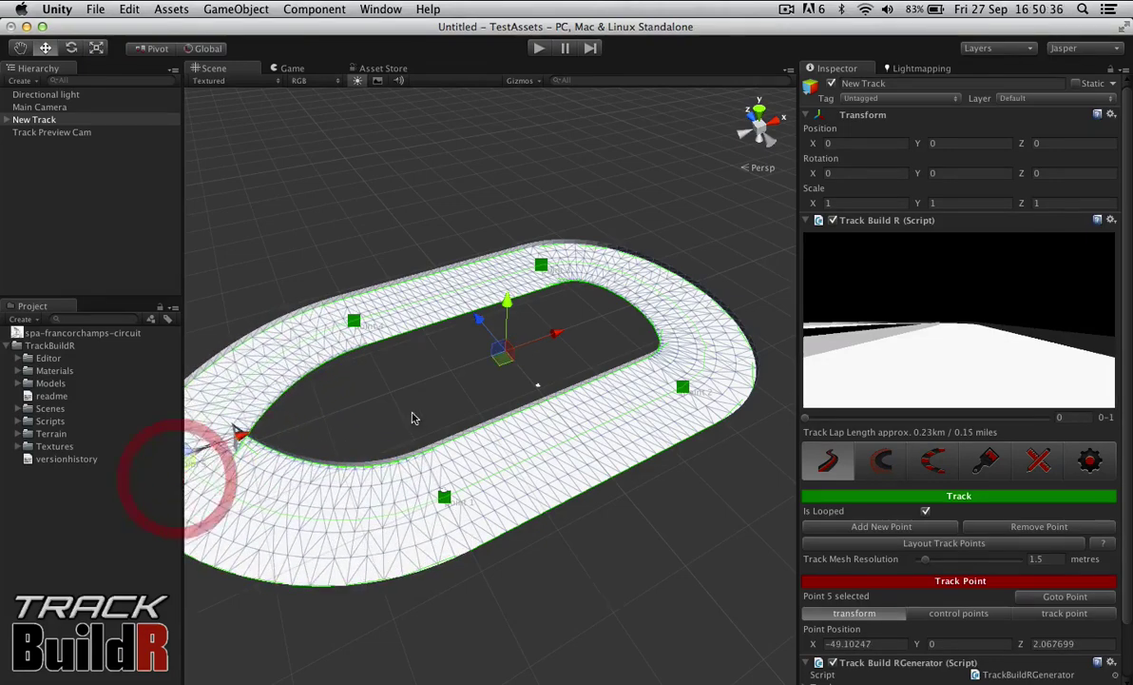
# Pull out the control point of track point 5 to round the track's end curve.
pyautogui.keyDown('alt'); pyautogui.moveTo(413, 417); pyautogui.dragTo(234, 455); pyautogui.keyUp('alt')
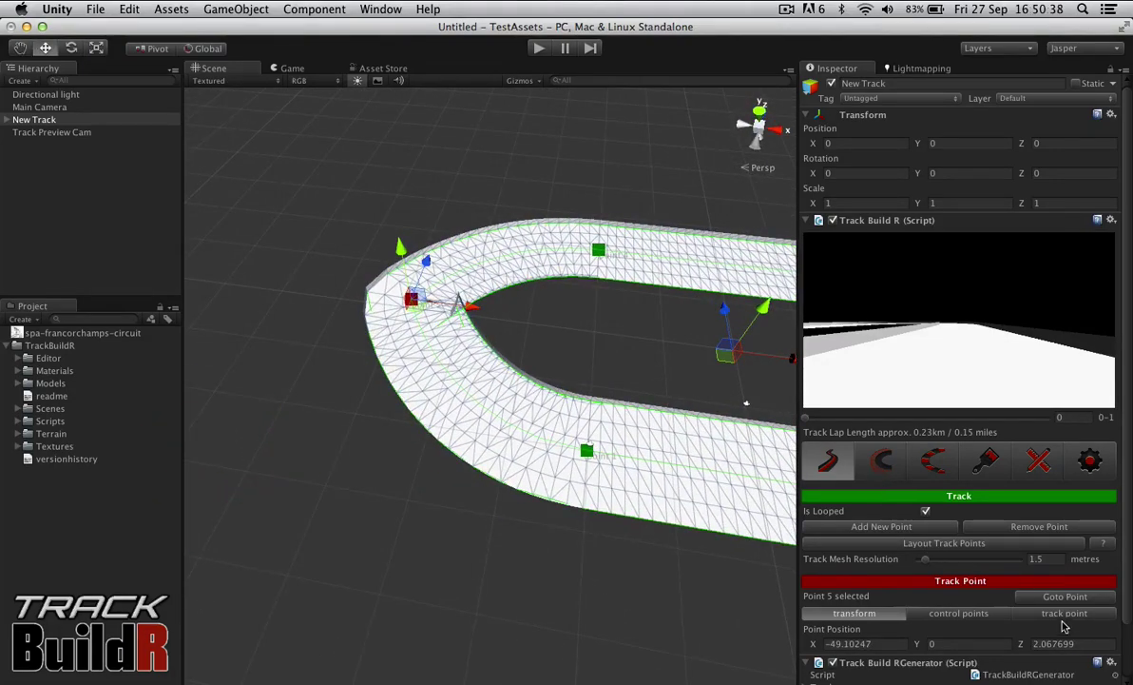
pyautogui.click(989, 613)
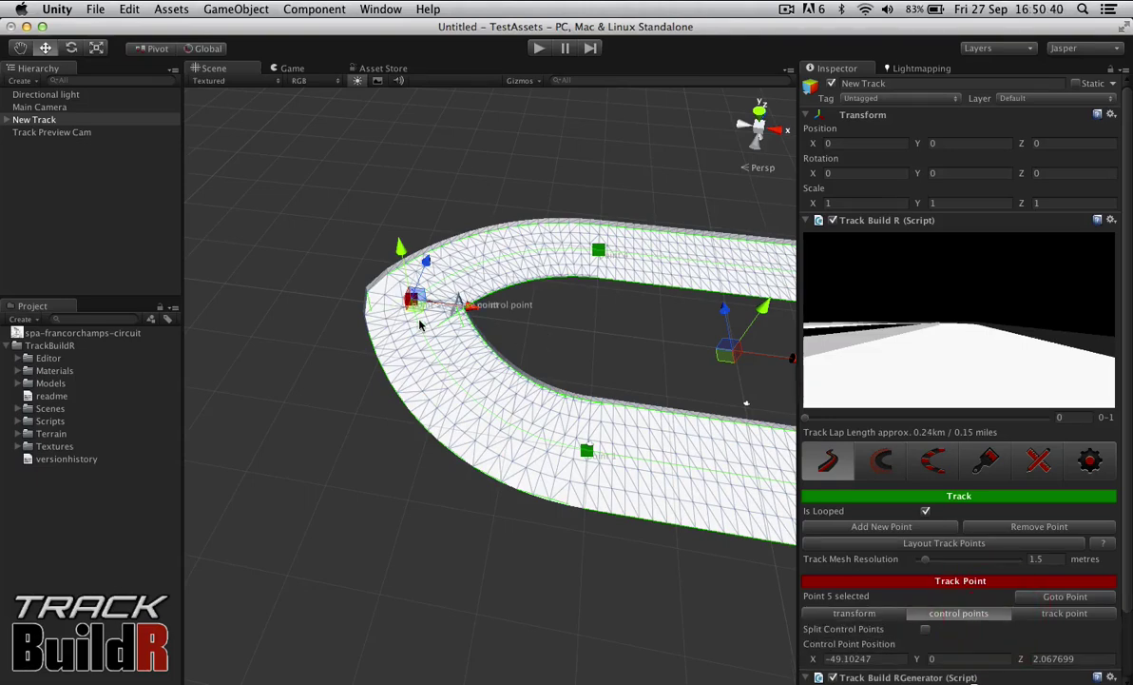
pyautogui.moveTo(411, 300); pyautogui.dragTo(430, 235)
# Reselect New Track and remove the added track point at the end curve.
pyautogui.click(587, 321)
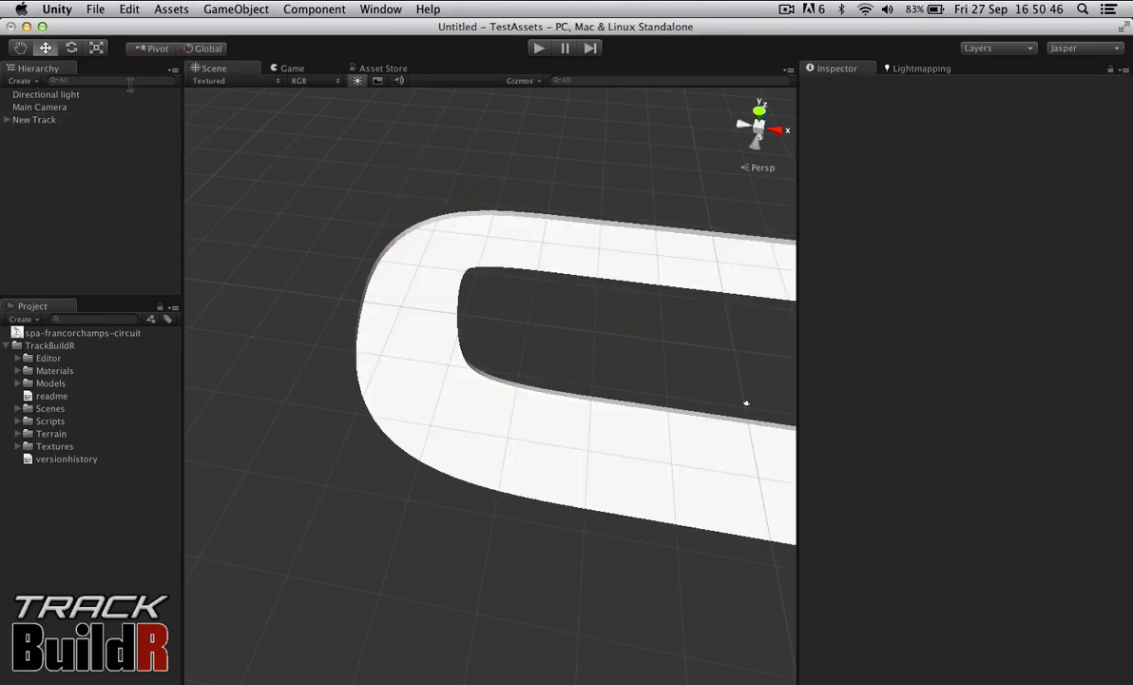
pyautogui.click(69, 122)
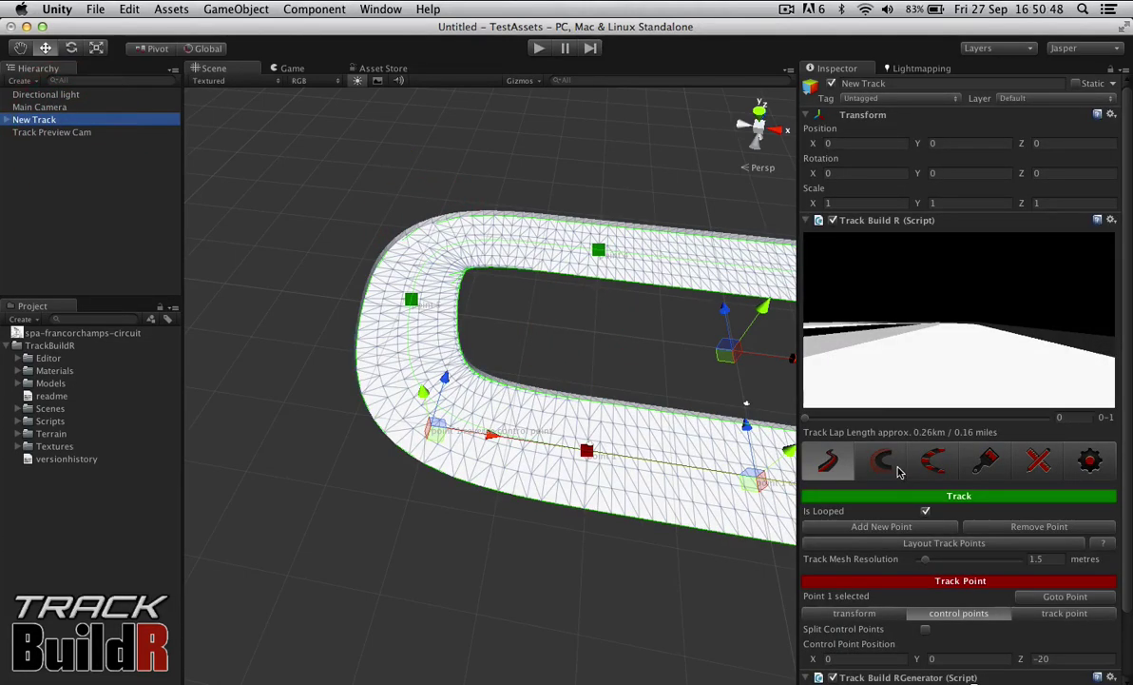
pyautogui.click(1027, 526)
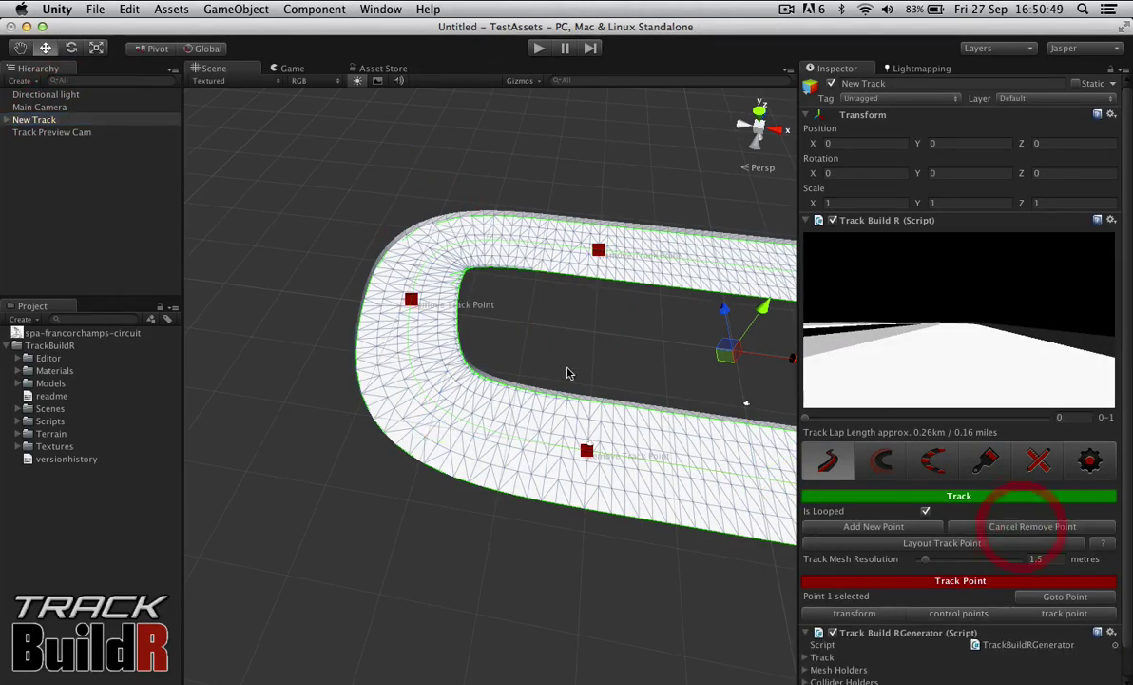
pyautogui.click(409, 298)
# Set the Track Mesh Resolution to 1.3 metres and inspect the wireframe up close.
pyautogui.keyDown('alt'); pyautogui.moveTo(646, 397); pyautogui.dragTo(797, 392); pyautogui.keyUp('alt')
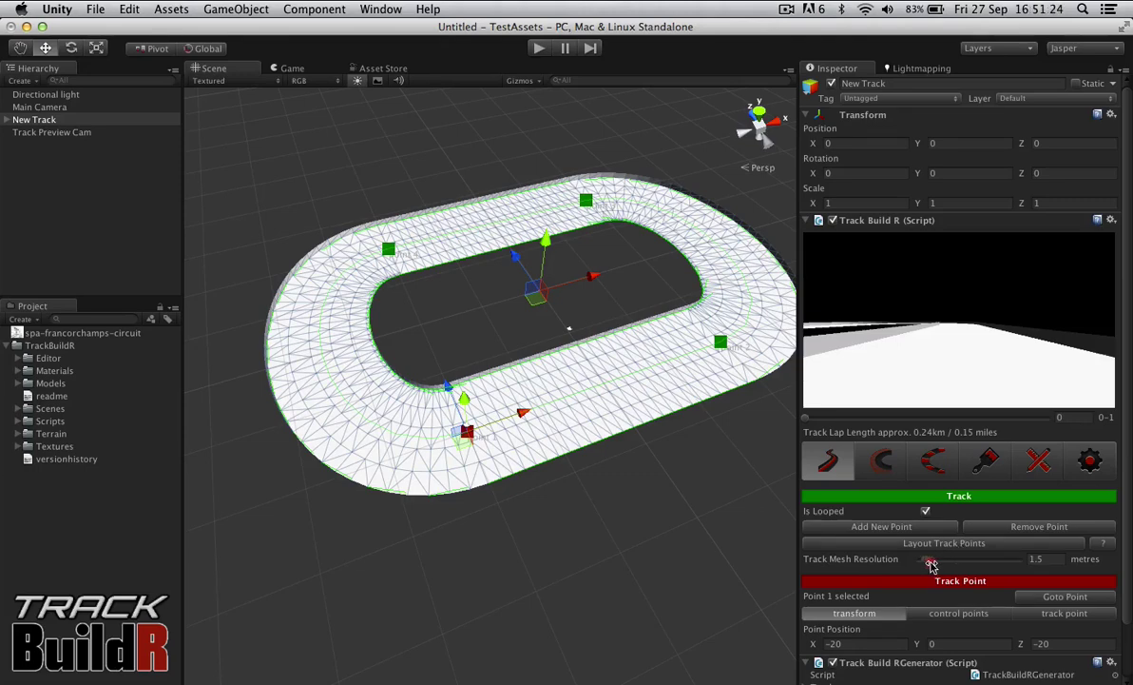
pyautogui.moveTo(926, 559)
pyautogui.mouseDown()
pyautogui.moveTo(991, 562)
pyautogui.moveTo(923, 568)
pyautogui.mouseUp()
pyautogui.keyDown('alt'); pyautogui.moveTo(474, 513); pyautogui.dragTo(518, 493); pyautogui.keyUp('alt')
# Select track point 2, try twice to select track point 4, and reselect New Track.
pyautogui.scroll(-3, 921, 523)
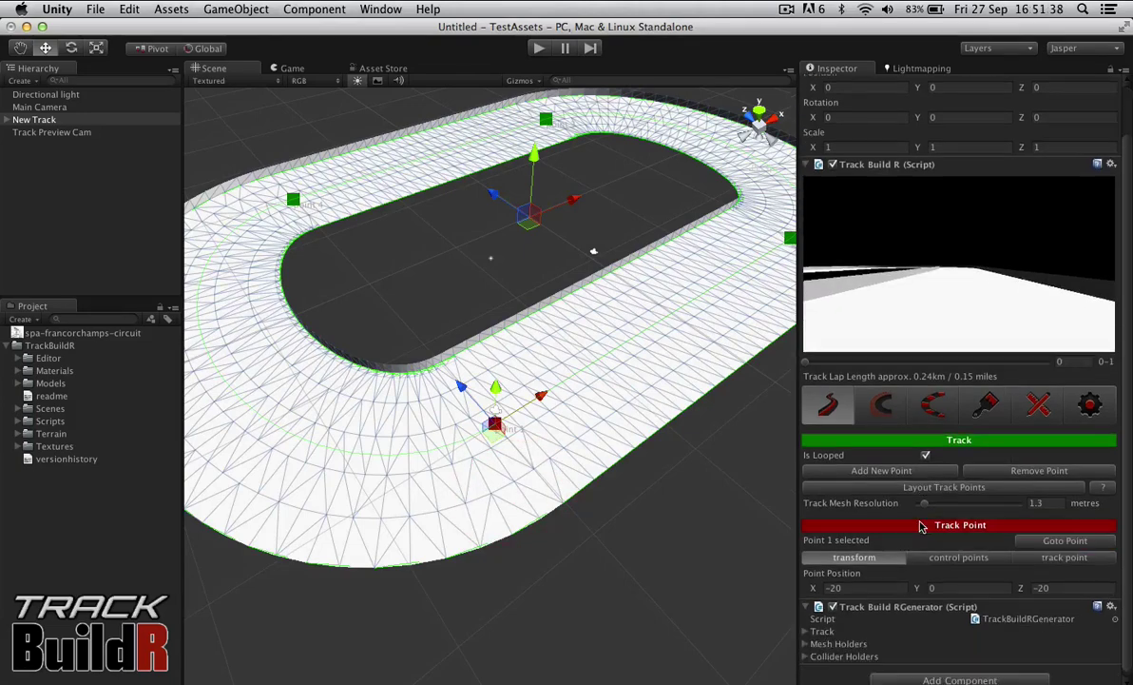
pyautogui.scroll(-5, 447, 342)
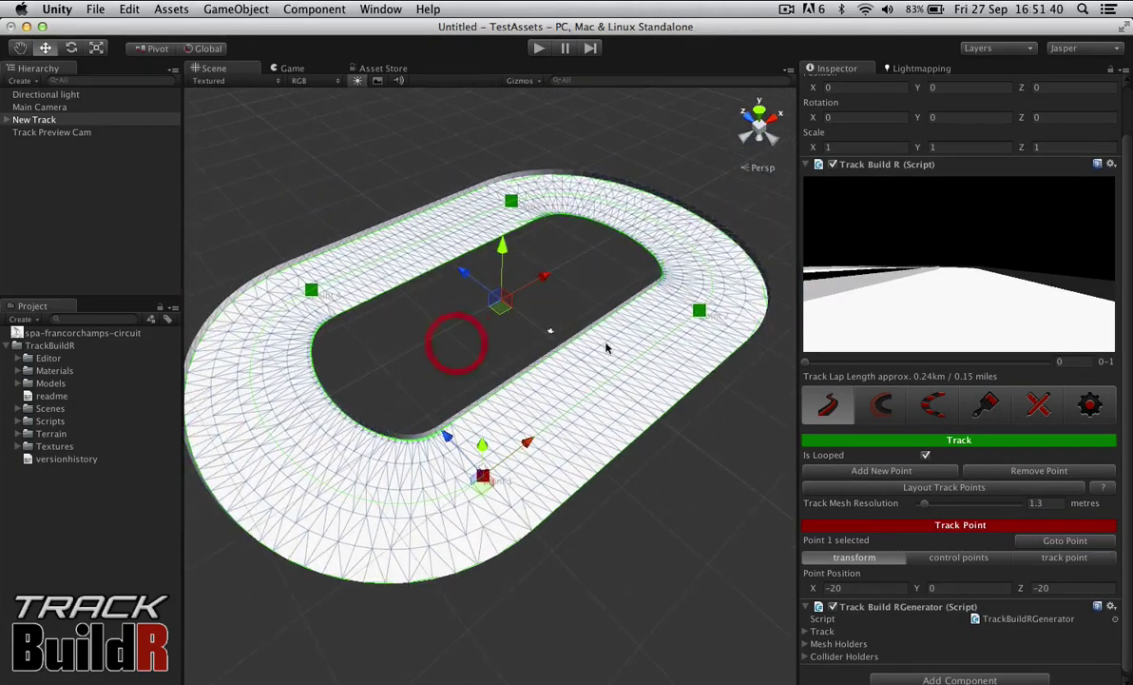
pyautogui.click(699, 310)
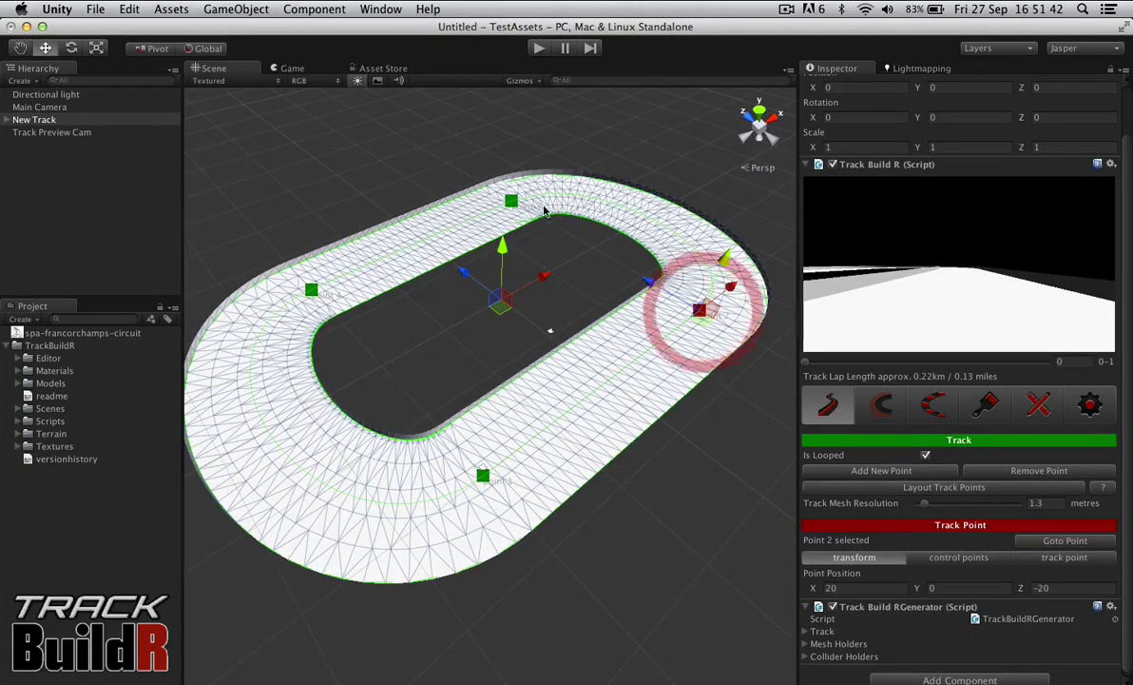
pyautogui.click(312, 293)
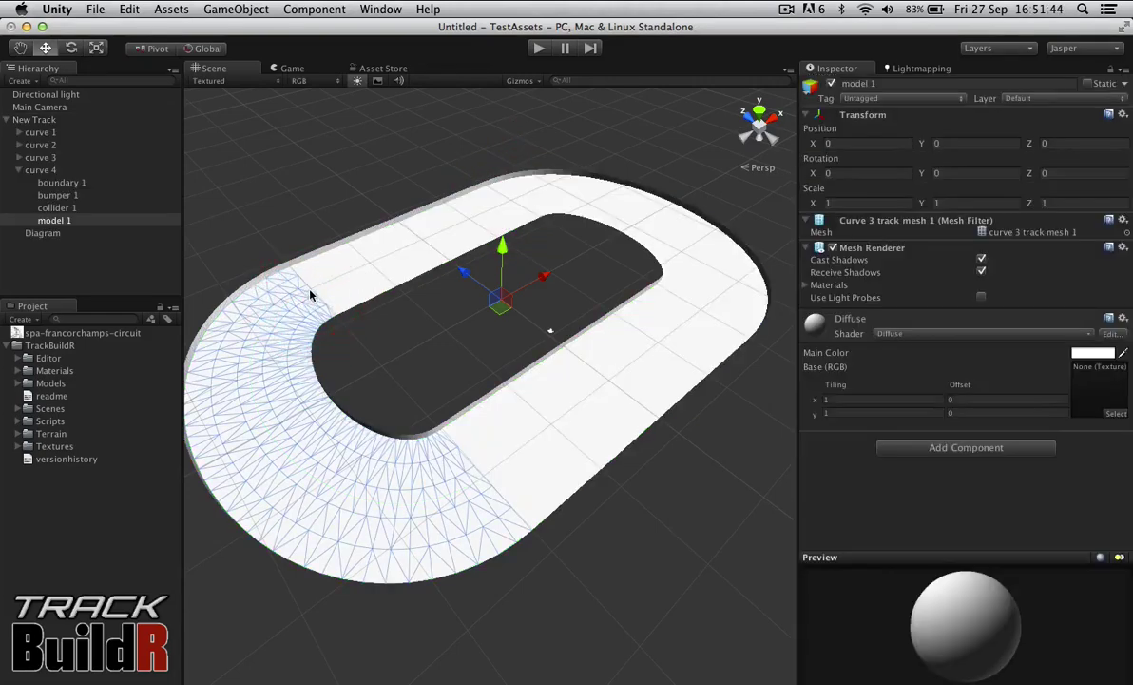
pyautogui.click(48, 120)
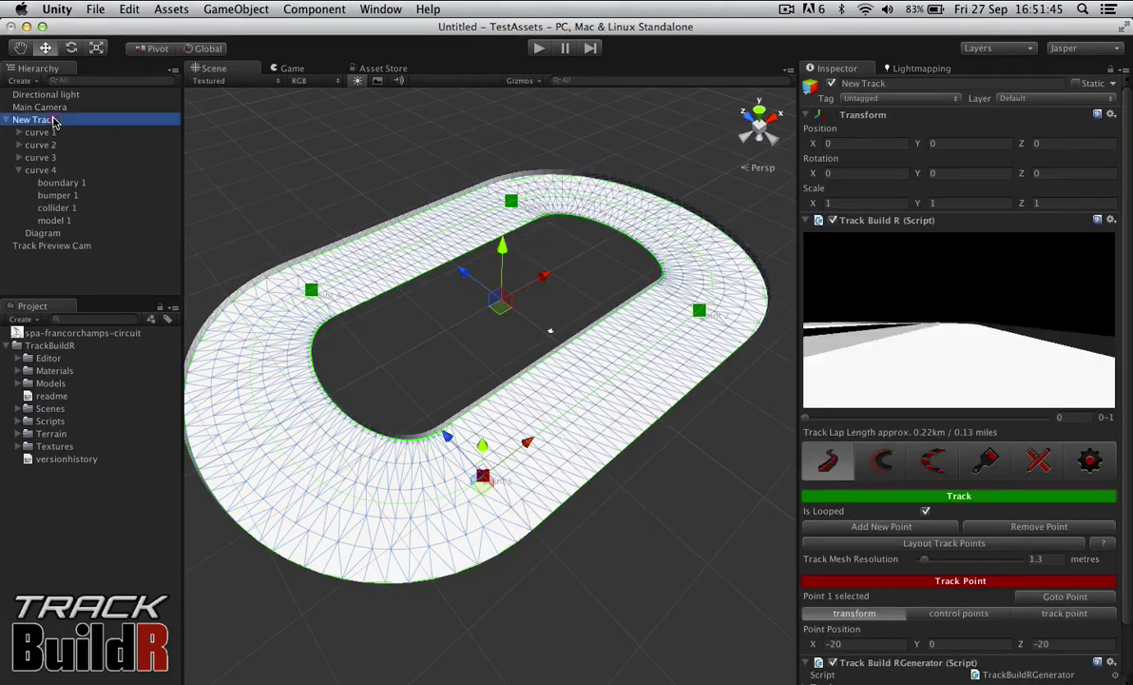
pyautogui.click(302, 287)
pyautogui.click(91, 120)
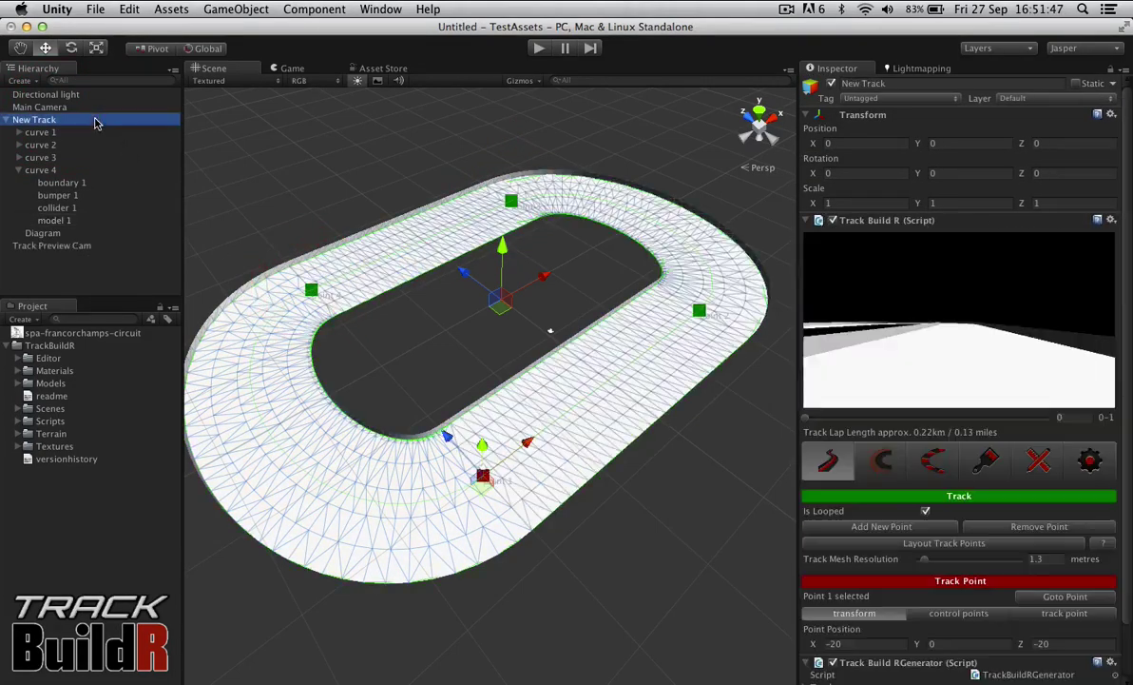
# Select track point 4 and move it in the scene to about X -23.9, Z 12.9.
pyautogui.click(313, 291)
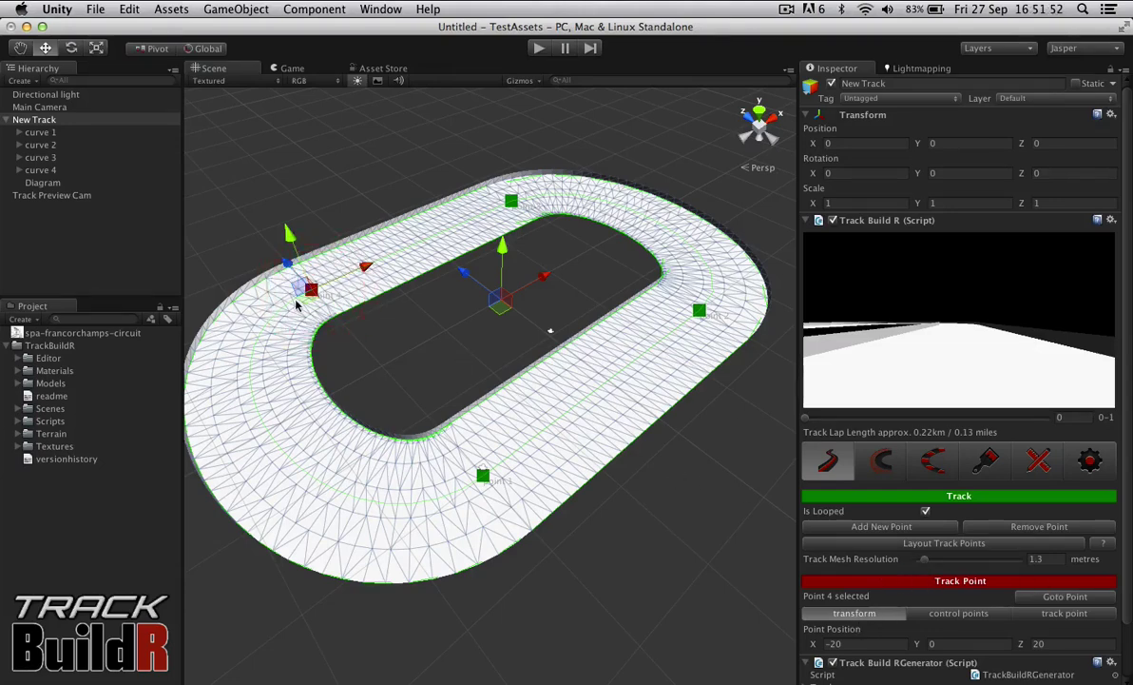
pyautogui.moveTo(306, 297); pyautogui.dragTo(264, 302)
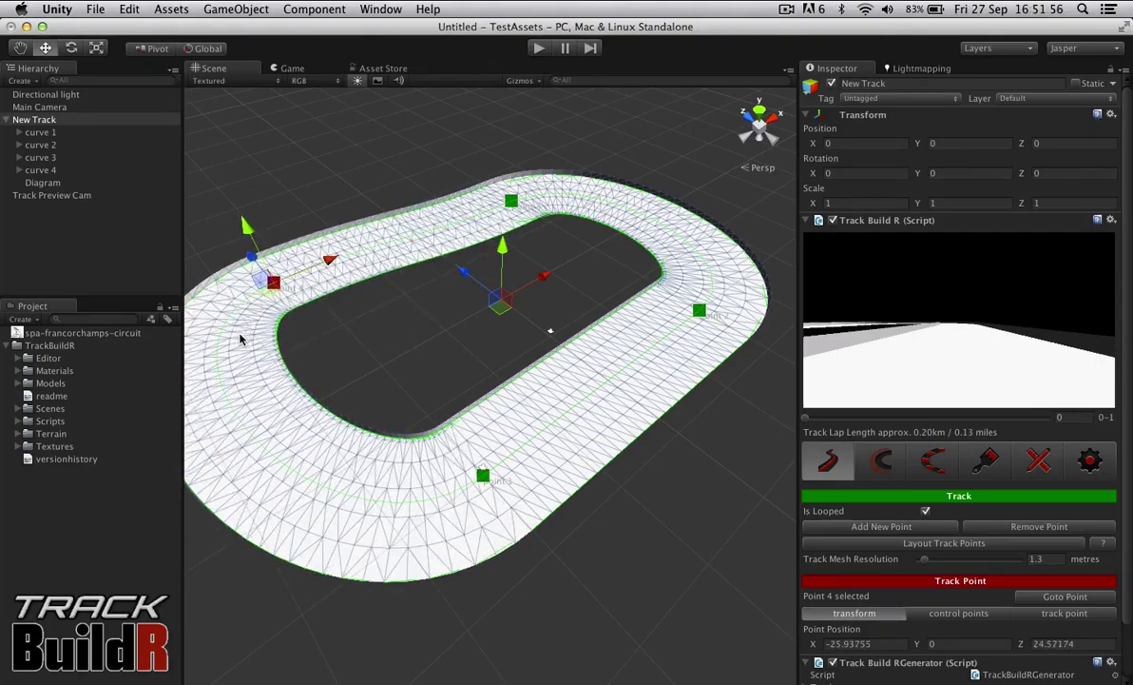
pyautogui.moveTo(240, 340); pyautogui.dragTo(298, 355)
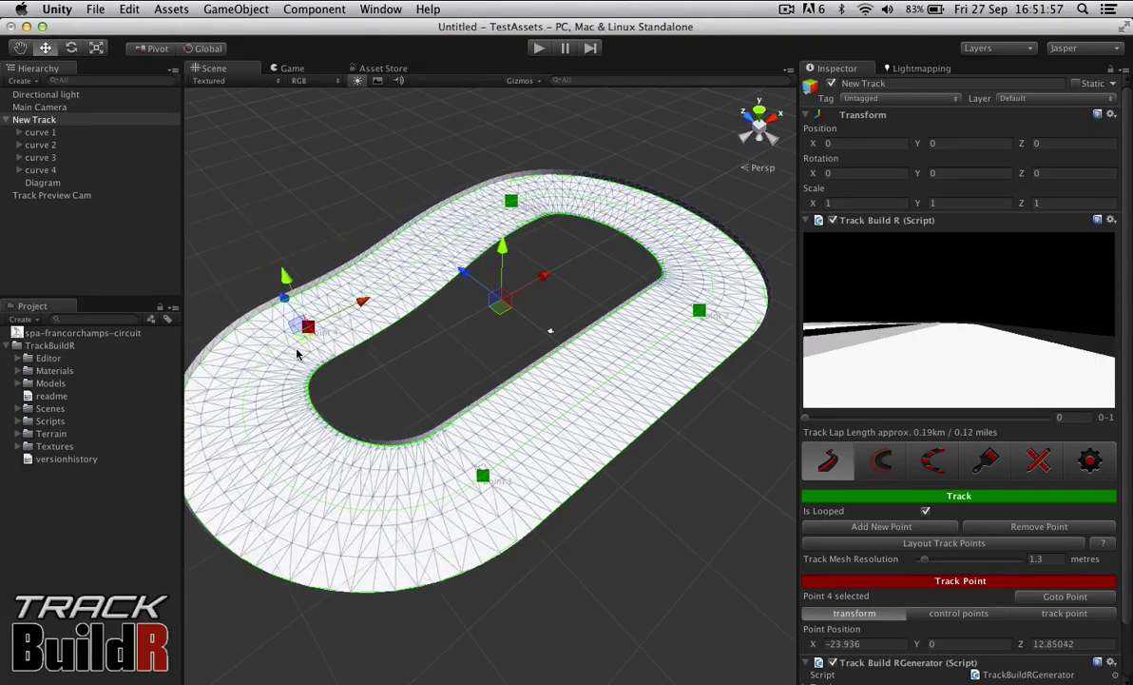
# Switch point 4 to control point editing and move its control point to about X -44.9, Z 10.2.
pyautogui.click(976, 615)
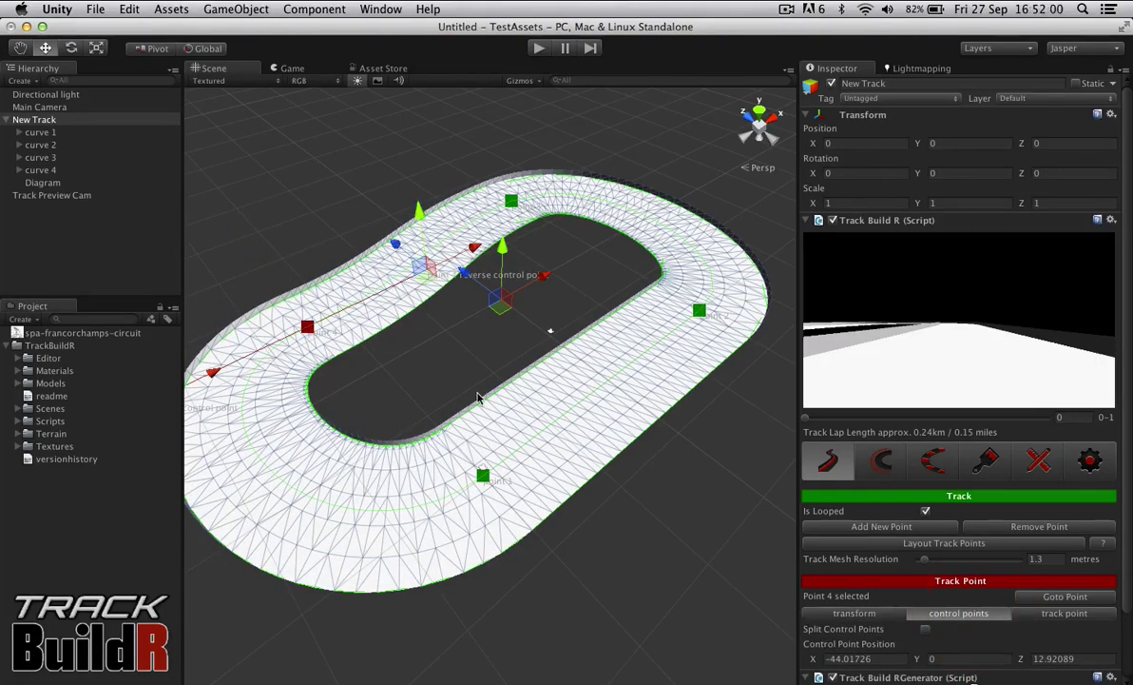
pyautogui.moveTo(478, 397); pyautogui.dragTo(338, 400, button='right')
pyautogui.moveTo(351, 330)
pyautogui.mouseDown()
pyautogui.moveTo(365, 359)
pyautogui.moveTo(389, 373)
pyautogui.moveTo(343, 255)
pyautogui.moveTo(346, 335)
pyautogui.moveTo(356, 341)
pyautogui.mouseUp()
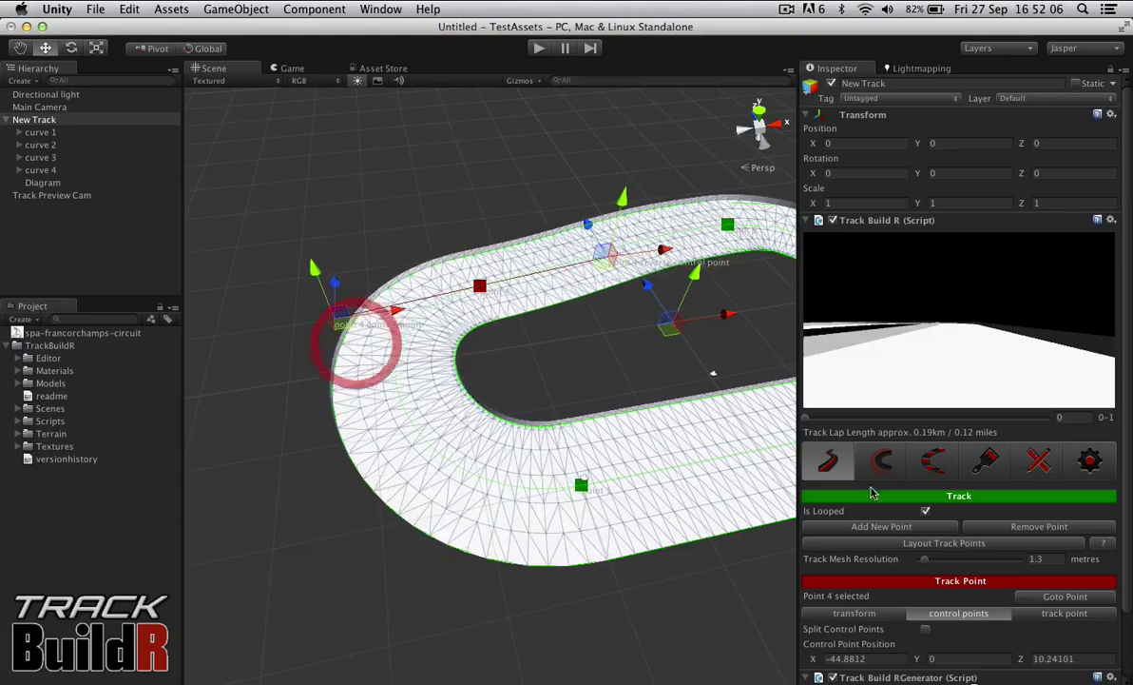
# Split point 4's control points and move the forward control point on its own to about X -43.0, Z -2.9.
pyautogui.click(926, 632)
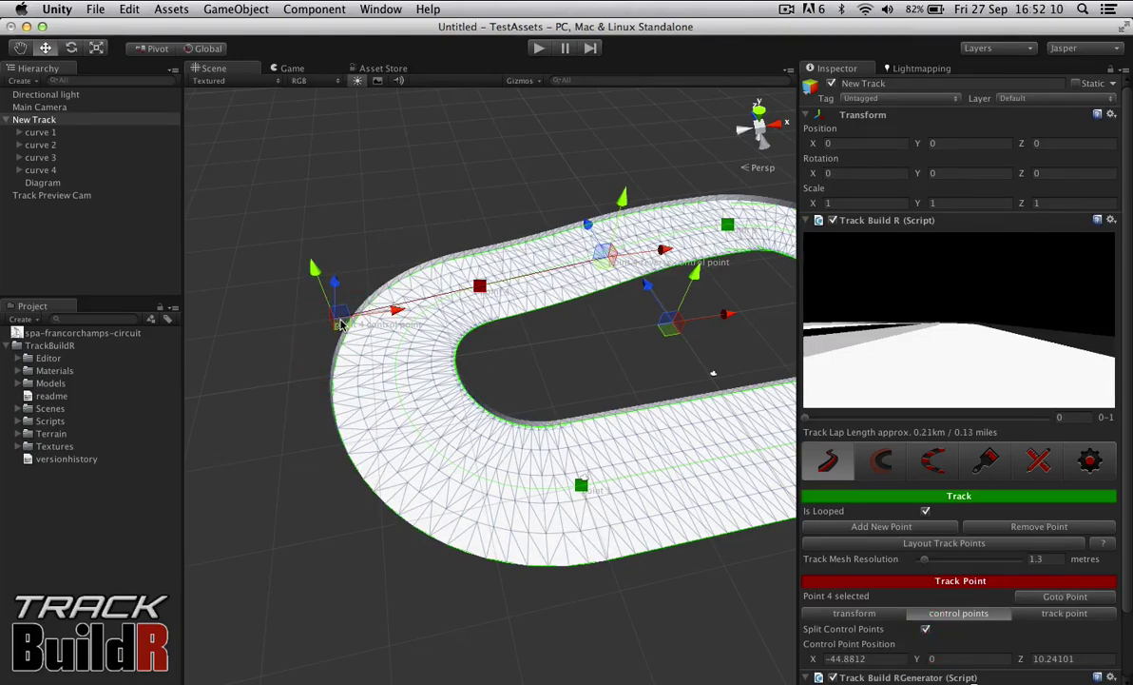
pyautogui.moveTo(340, 325); pyautogui.dragTo(244, 360)
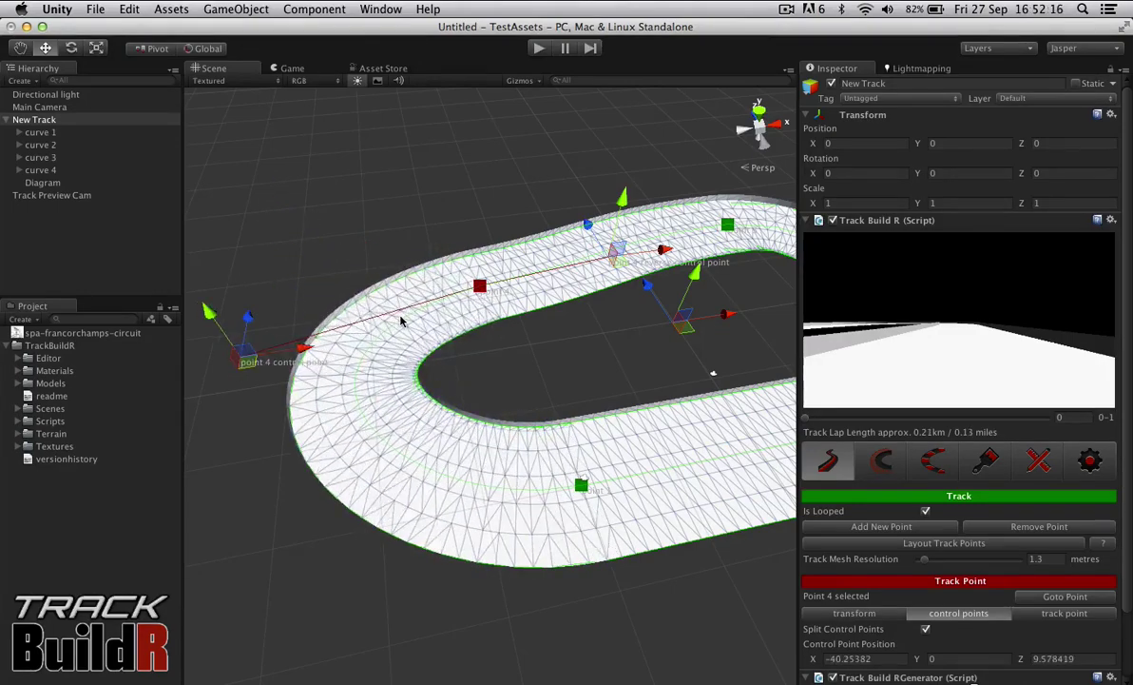
pyautogui.moveTo(401, 320); pyautogui.dragTo(394, 384)
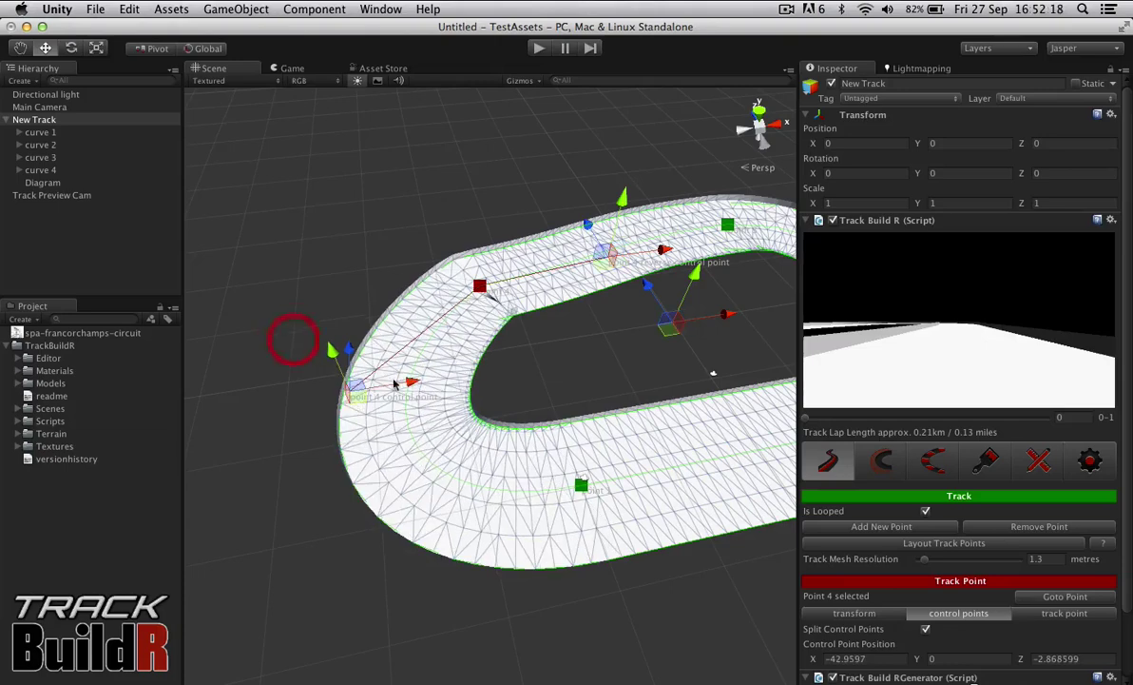
# Move point 4's reverse control point outward to smooth the bend, and turn off Split Control Points.
pyautogui.moveTo(603, 262)
pyautogui.mouseDown()
pyautogui.moveTo(575, 216)
pyautogui.moveTo(523, 196)
pyautogui.moveTo(597, 220)
pyautogui.moveTo(607, 240)
pyautogui.mouseUp()
pyautogui.click(926, 629)
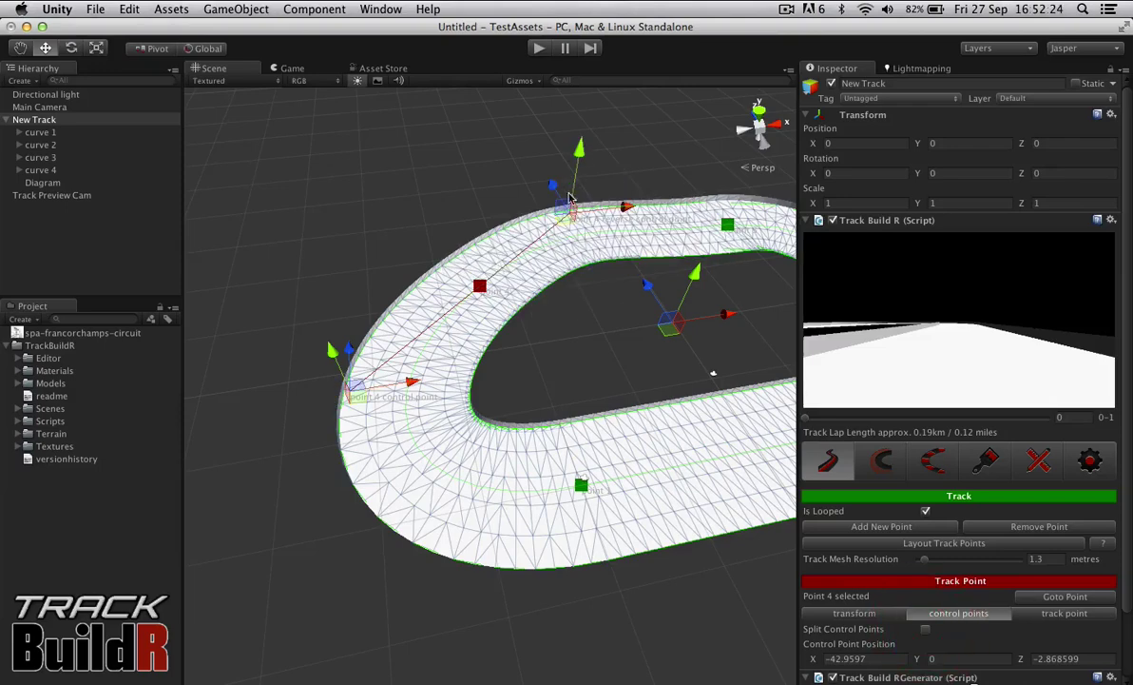
pyautogui.moveTo(592, 259); pyautogui.dragTo(559, 229)
# In point 4's track point settings, set the cant to about -25, the crown to about -2.8 and the width to 20 metres.
pyautogui.click(1044, 615)
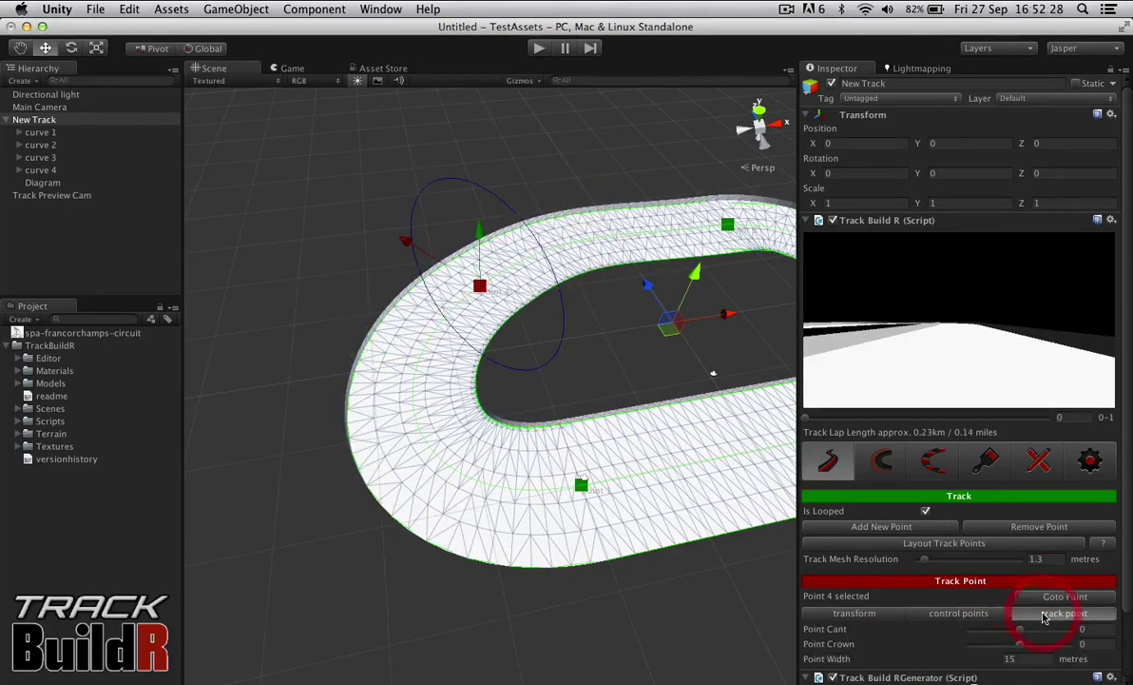
pyautogui.scroll(-3, 932, 602)
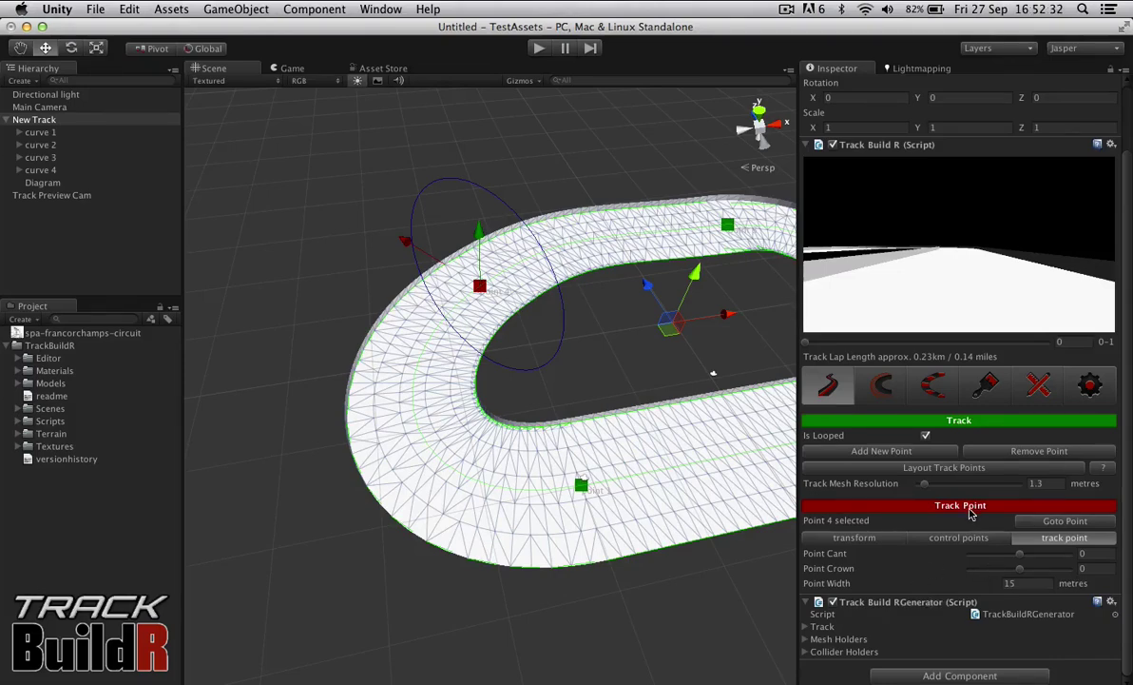
pyautogui.moveTo(1022, 558)
pyautogui.mouseDown()
pyautogui.moveTo(989, 560)
pyautogui.moveTo(1012, 572)
pyautogui.mouseUp()
pyautogui.keyDown('alt'); pyautogui.moveTo(513, 490); pyautogui.dragTo(684, 385); pyautogui.keyUp('alt')
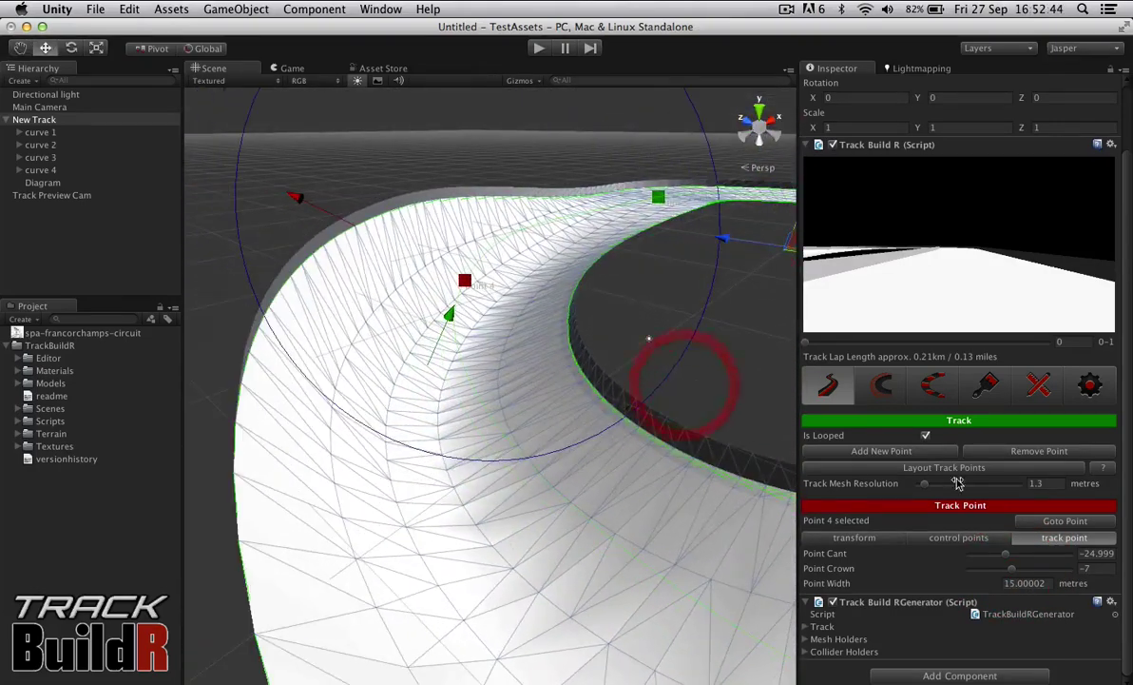
pyautogui.moveTo(1010, 571); pyautogui.dragTo(1015, 573)
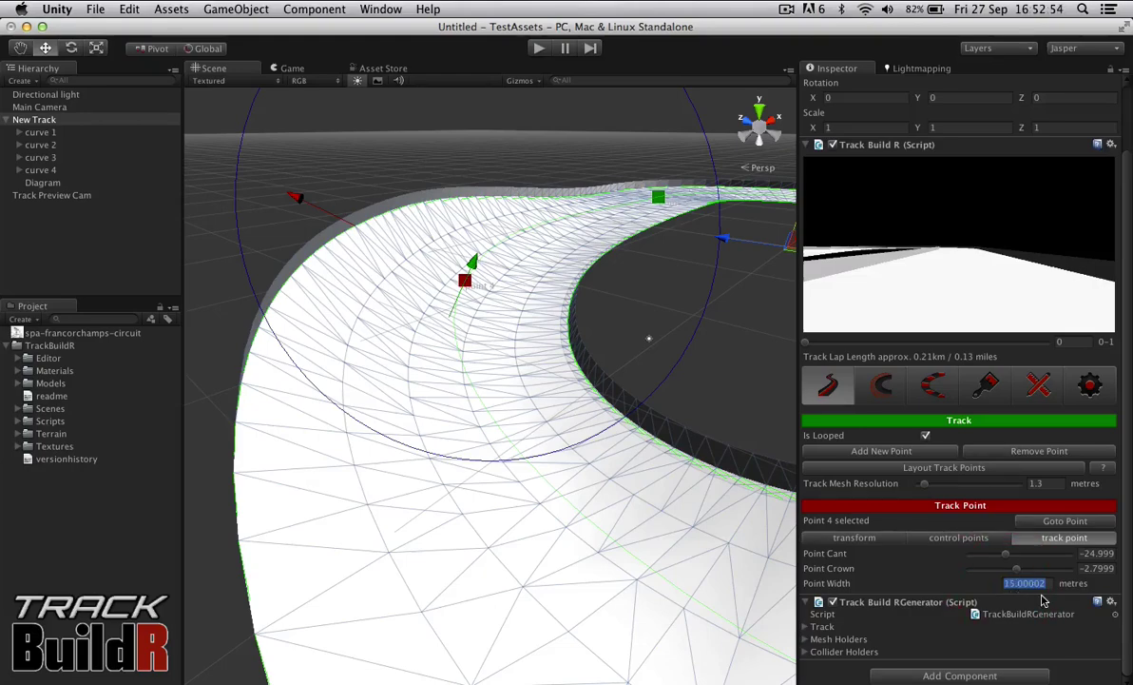
pyautogui.write('20')
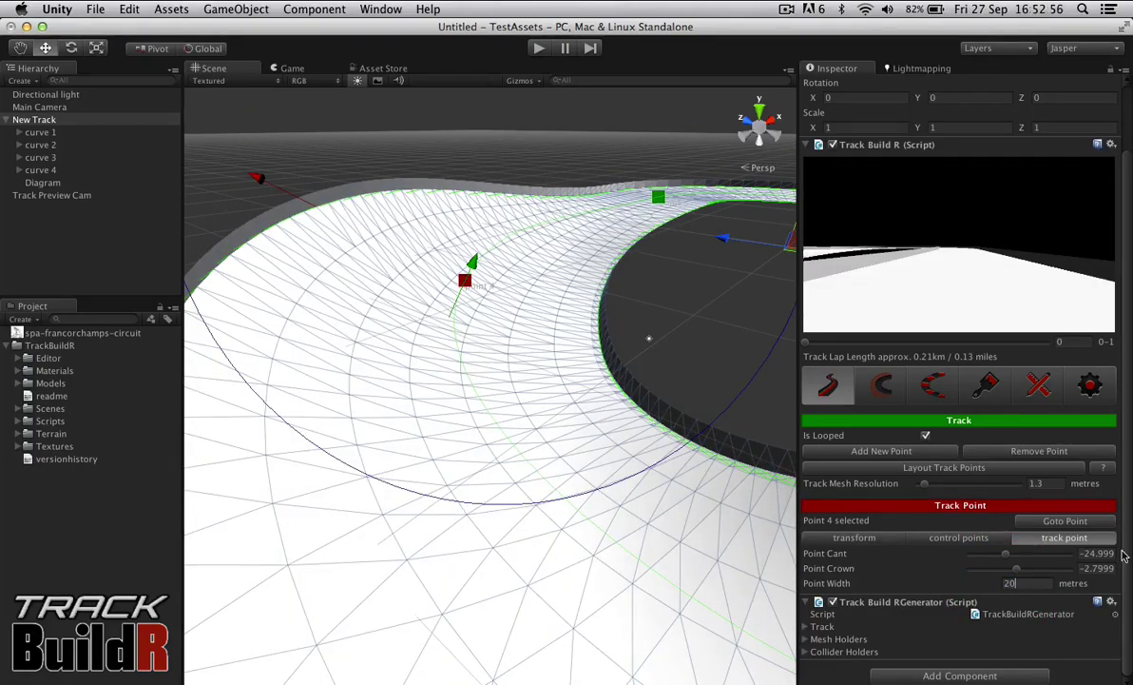
# Bank track point 4 more steeply with its rotation handle in the scene, to a cant of about -46.6.
pyautogui.keyDown('alt'); pyautogui.moveTo(414, 326); pyautogui.dragTo(318, 356); pyautogui.keyUp('alt')
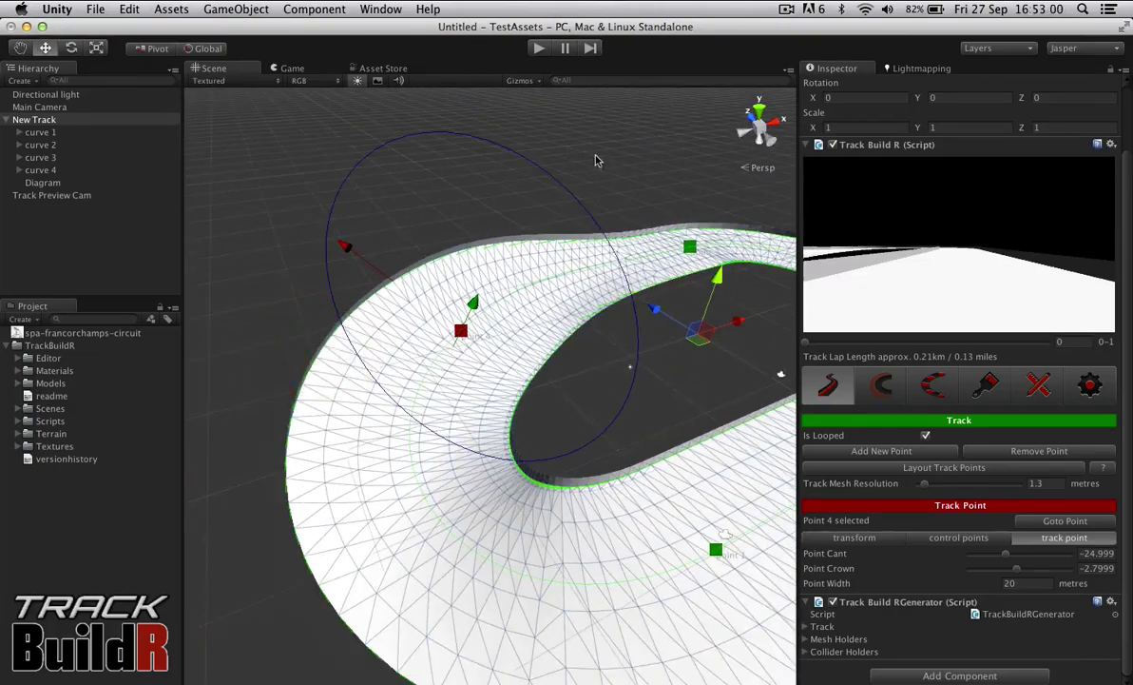
pyautogui.moveTo(559, 180); pyautogui.dragTo(433, 109)
pyautogui.keyDown('alt'); pyautogui.moveTo(635, 310); pyautogui.dragTo(151, 294); pyautogui.keyUp('alt')
pyautogui.moveTo(370, 220); pyautogui.dragTo(490, 179)
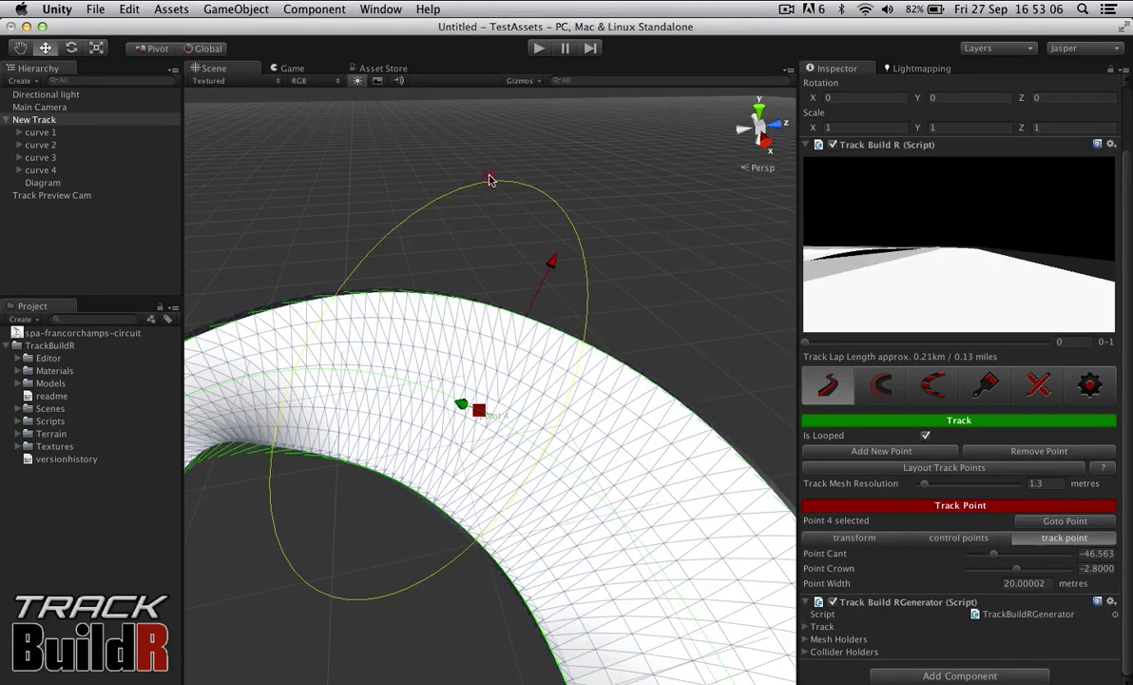
# Use point 4's scene handles to set its width to about 17.1 metres and its crown to about -1.3.
pyautogui.moveTo(553, 263)
pyautogui.mouseDown()
pyautogui.moveTo(592, 227)
pyautogui.moveTo(547, 280)
pyautogui.mouseUp()
pyautogui.keyDown('alt'); pyautogui.moveTo(518, 511); pyautogui.dragTo(358, 383); pyautogui.keyUp('alt')
pyautogui.moveTo(480, 273); pyautogui.dragTo(451, 372)
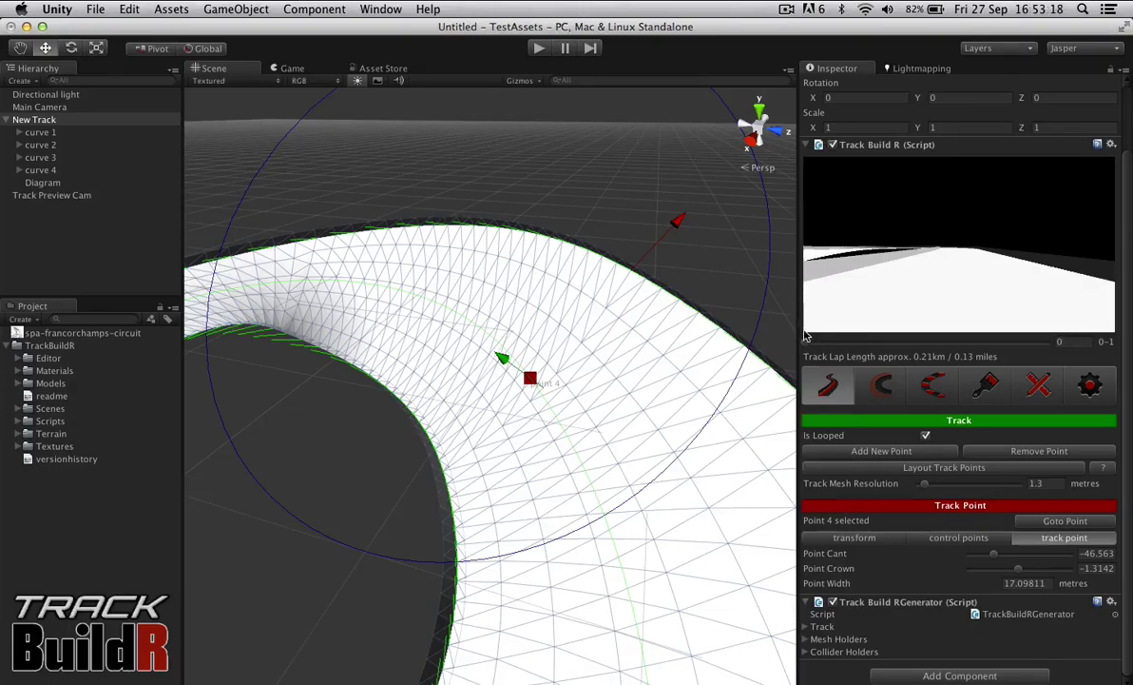
# Switch to Track Boundary mode and split the boundary from the track.
pyautogui.click(881, 390)
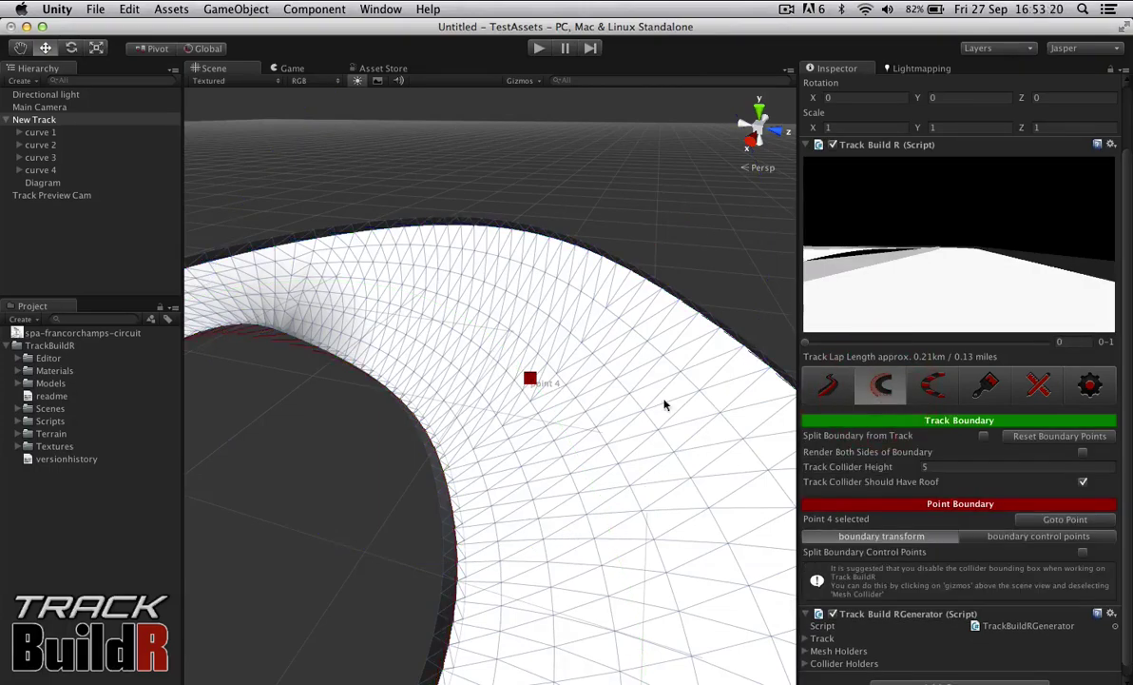
pyautogui.moveTo(392, 384)
pyautogui.keyDown('alt'); pyautogui.mouseDown()
pyautogui.moveTo(481, 391)
pyautogui.moveTo(556, 360)
pyautogui.moveTo(749, 373)
pyautogui.moveTo(691, 397)
pyautogui.moveTo(276, 372)
pyautogui.mouseUp(); pyautogui.keyUp('alt')
pyautogui.moveTo(398, 363)
pyautogui.keyDown('alt'); pyautogui.mouseDown()
pyautogui.moveTo(361, 385)
pyautogui.moveTo(260, 384)
pyautogui.mouseUp(); pyautogui.keyUp('alt')
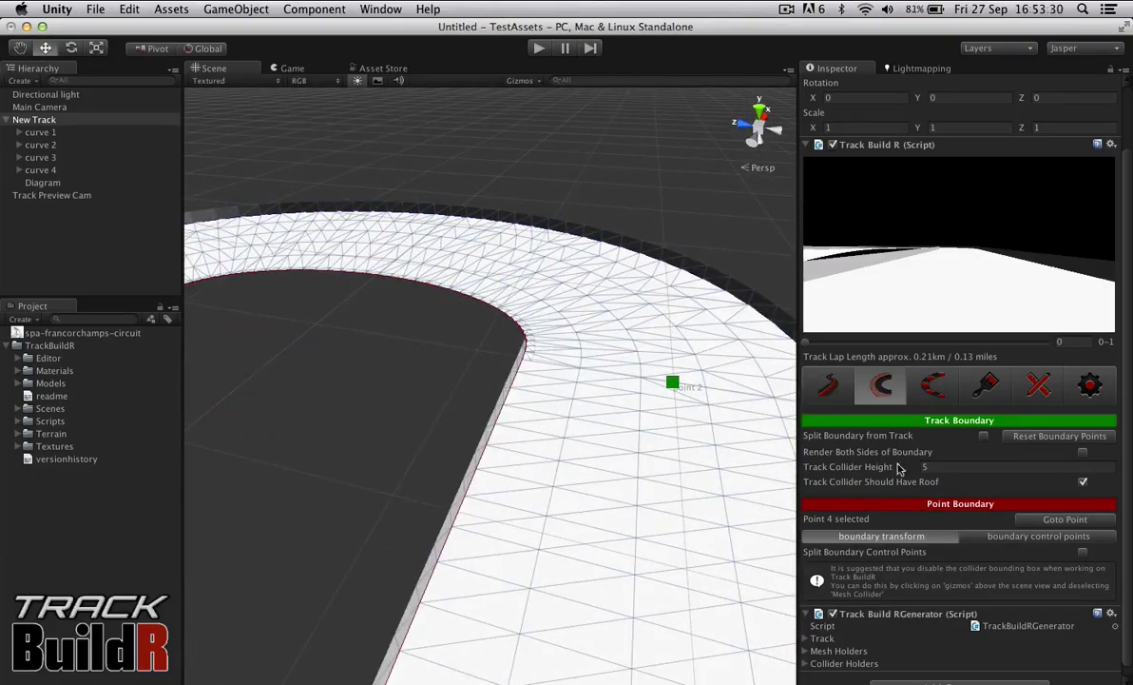
pyautogui.click(984, 435)
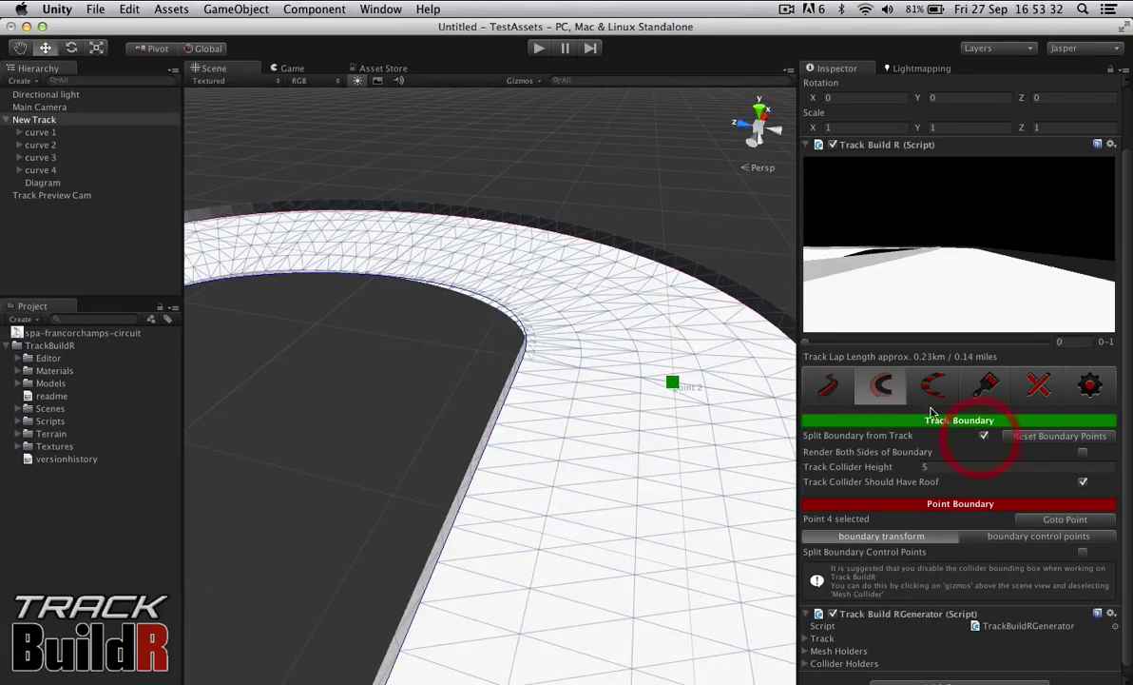
# Move point 4's left track boundary into the infield and its right track boundary outward, away from the track.
pyautogui.keyDown('alt'); pyautogui.moveTo(570, 380); pyautogui.dragTo(456, 405); pyautogui.keyUp('alt')
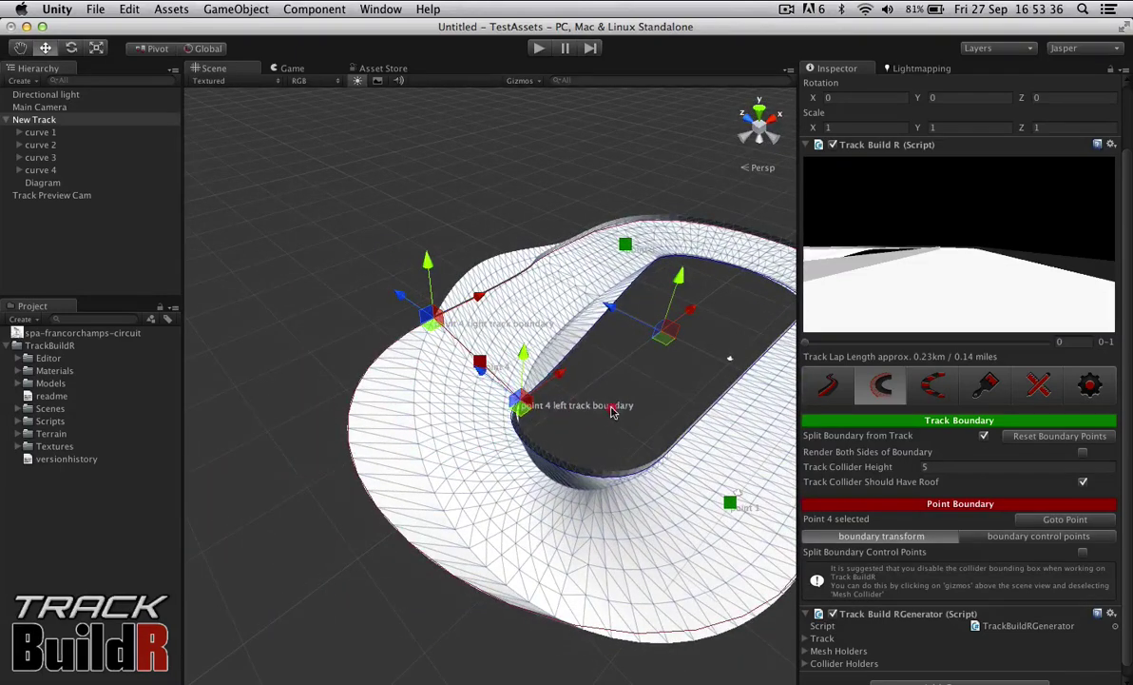
pyautogui.moveTo(611, 410); pyautogui.dragTo(623, 409)
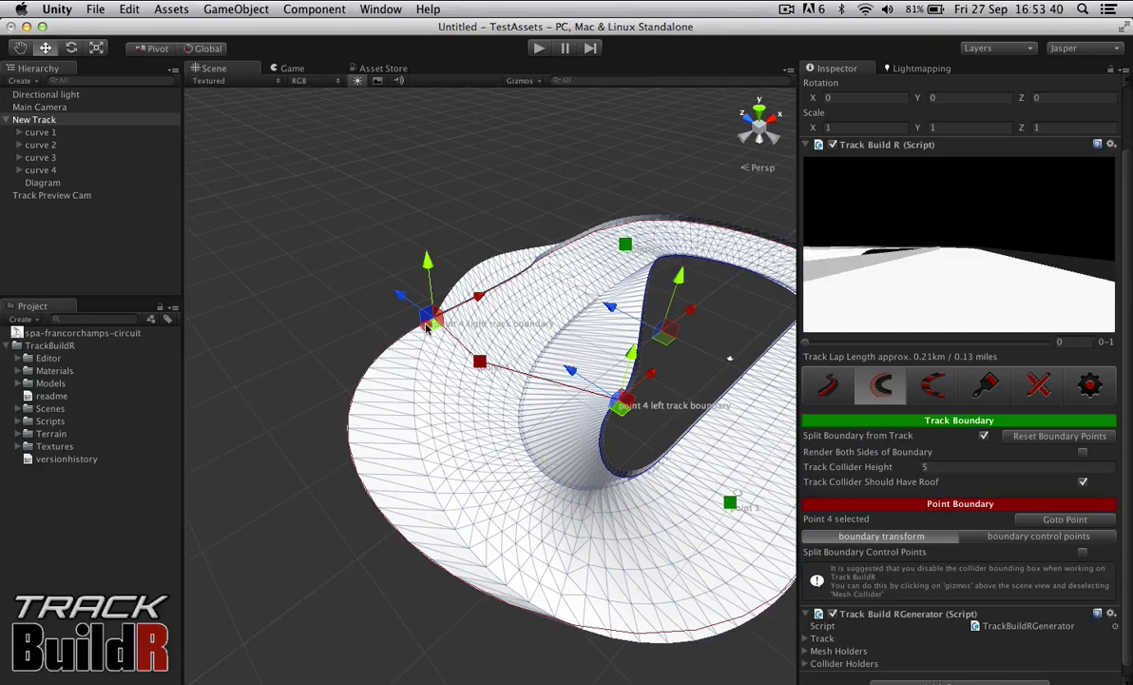
pyautogui.moveTo(426, 328); pyautogui.dragTo(344, 298)
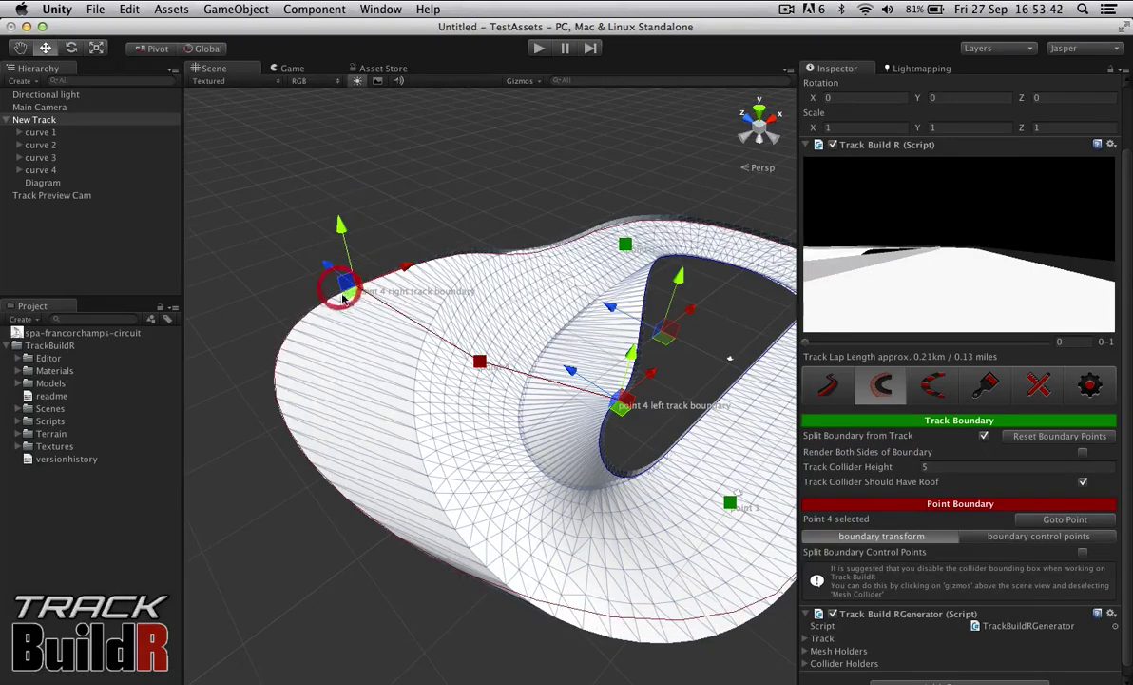
# Deselect the track to look at its reshaped surface without the wireframe, and reselect New Track.
pyautogui.press('q')
pyautogui.click(533, 450)
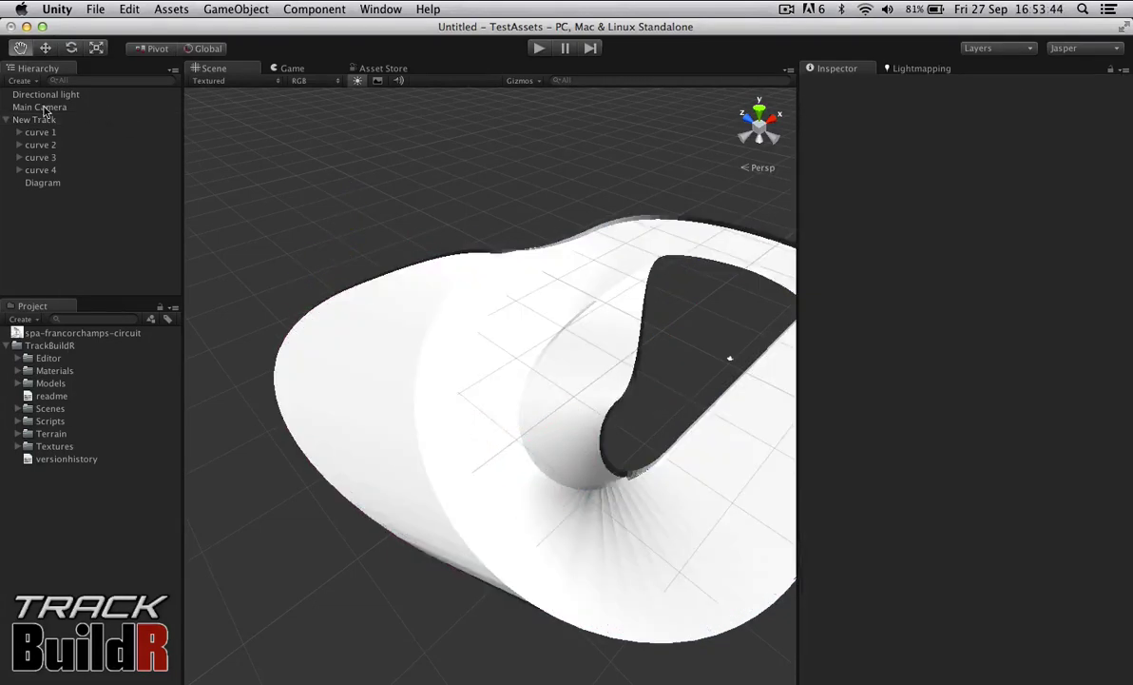
pyautogui.click(42, 120)
# Turn on Render Both Sides of Boundary and view the boundary wall up close from the infield side.
pyautogui.keyDown('alt'); pyautogui.moveTo(551, 303); pyautogui.dragTo(239, 246); pyautogui.keyUp('alt')
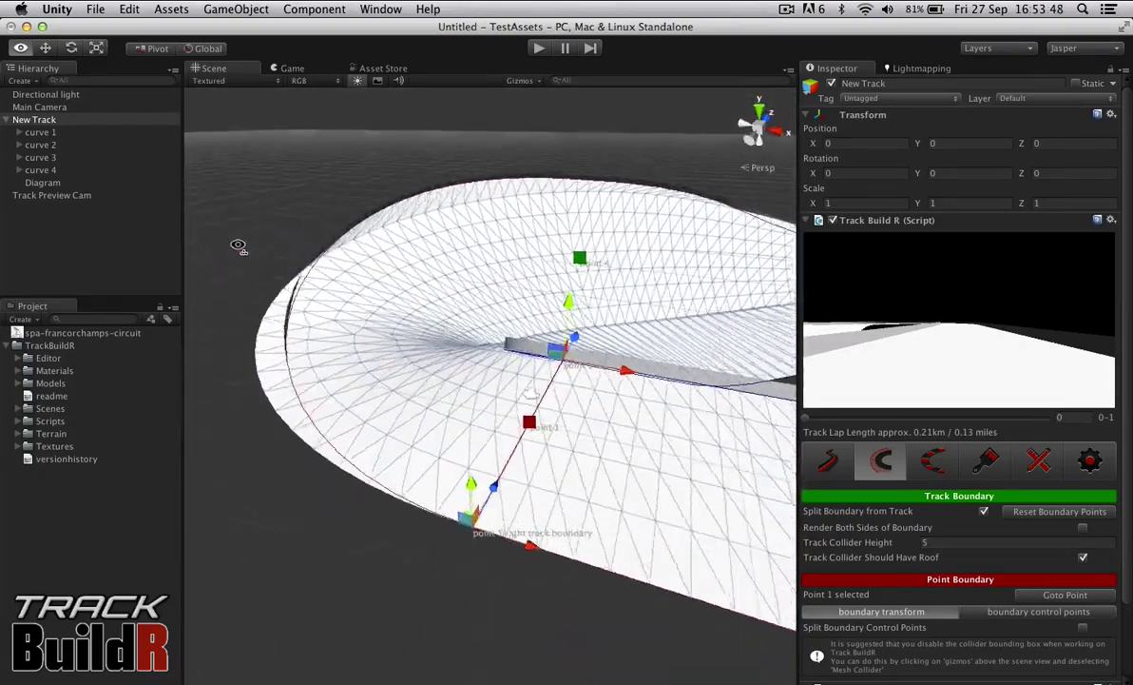
pyautogui.press('w')
pyautogui.press('d')
pyautogui.moveTo(238, 245); pyautogui.dragTo(218, 246, button='right')
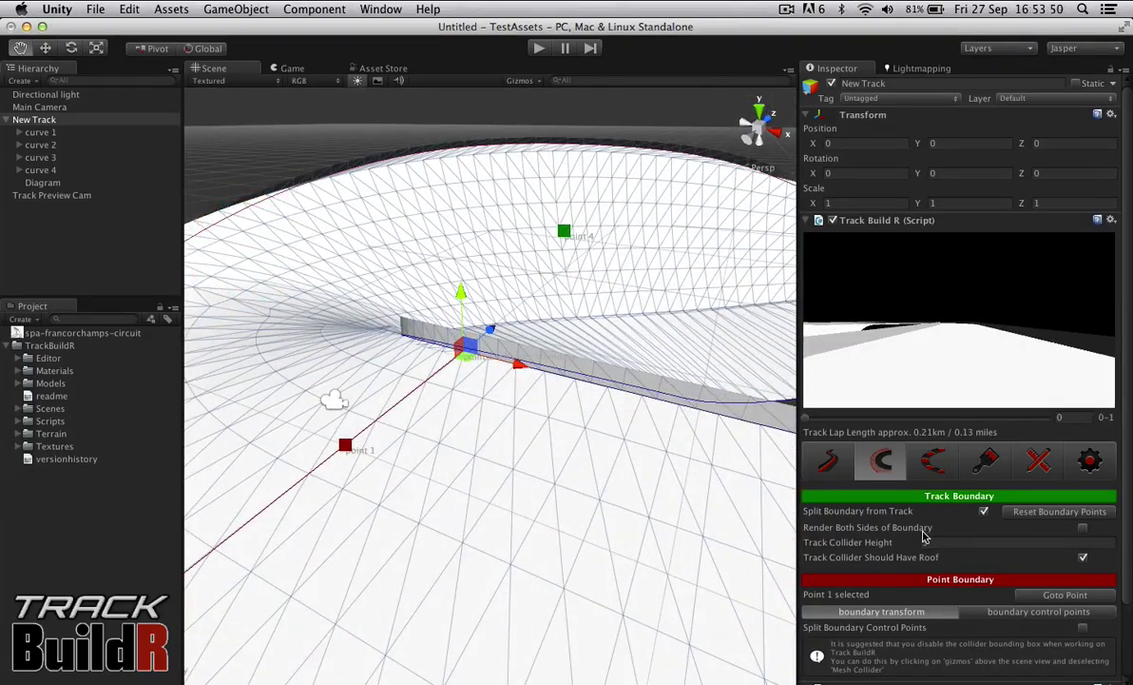
pyautogui.click(1083, 529)
pyautogui.press('w')
pyautogui.press('d')
pyautogui.moveTo(286, 294); pyautogui.dragTo(269, 295, button='right')
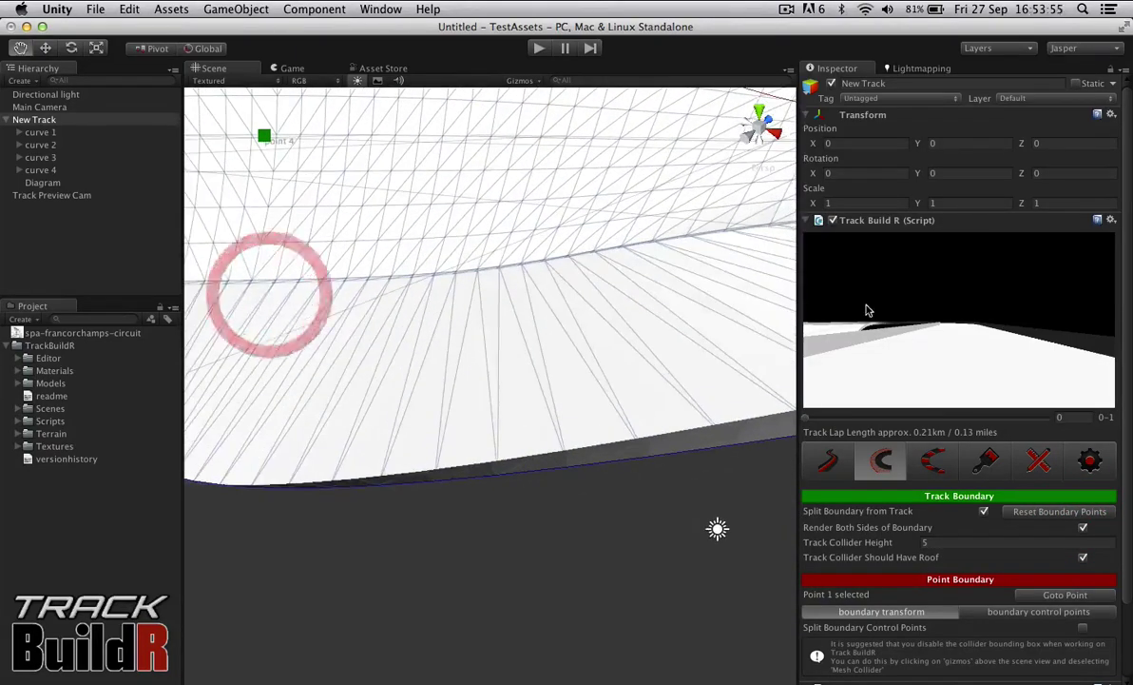
# Toggle Render Both Sides of Boundary off and on to compare how the boundary wall renders from different sides.
pyautogui.click(985, 513)
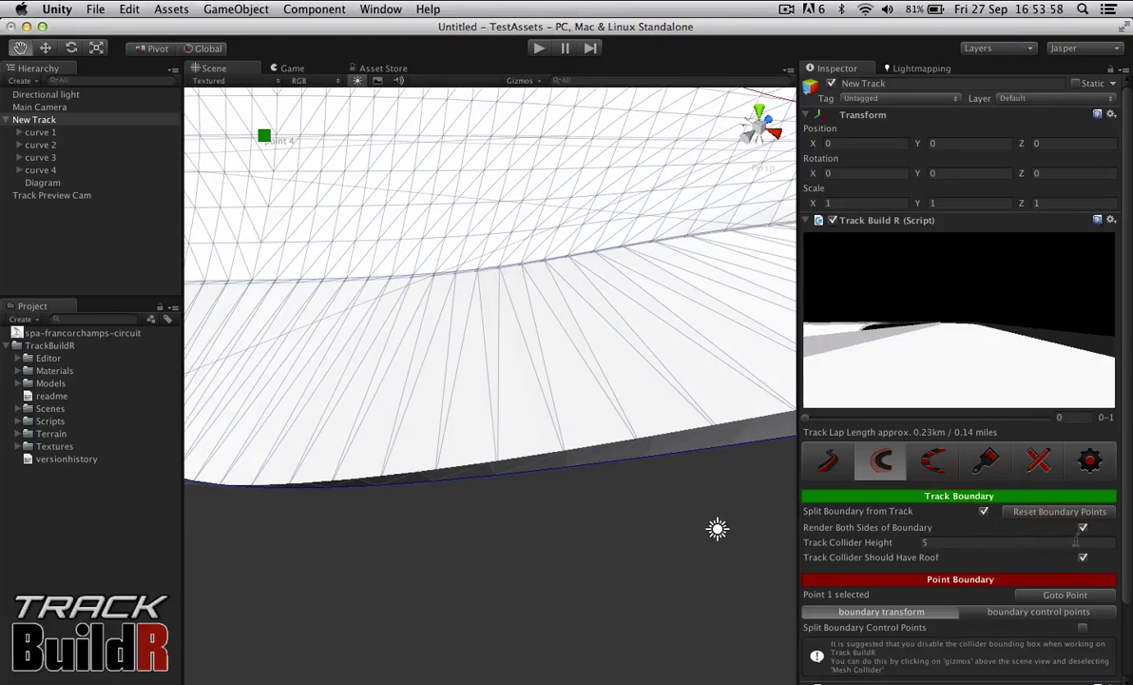
pyautogui.click(1084, 530)
pyautogui.click(1084, 529)
pyautogui.keyDown('alt'); pyautogui.moveTo(632, 573); pyautogui.dragTo(228, 495); pyautogui.keyUp('alt')
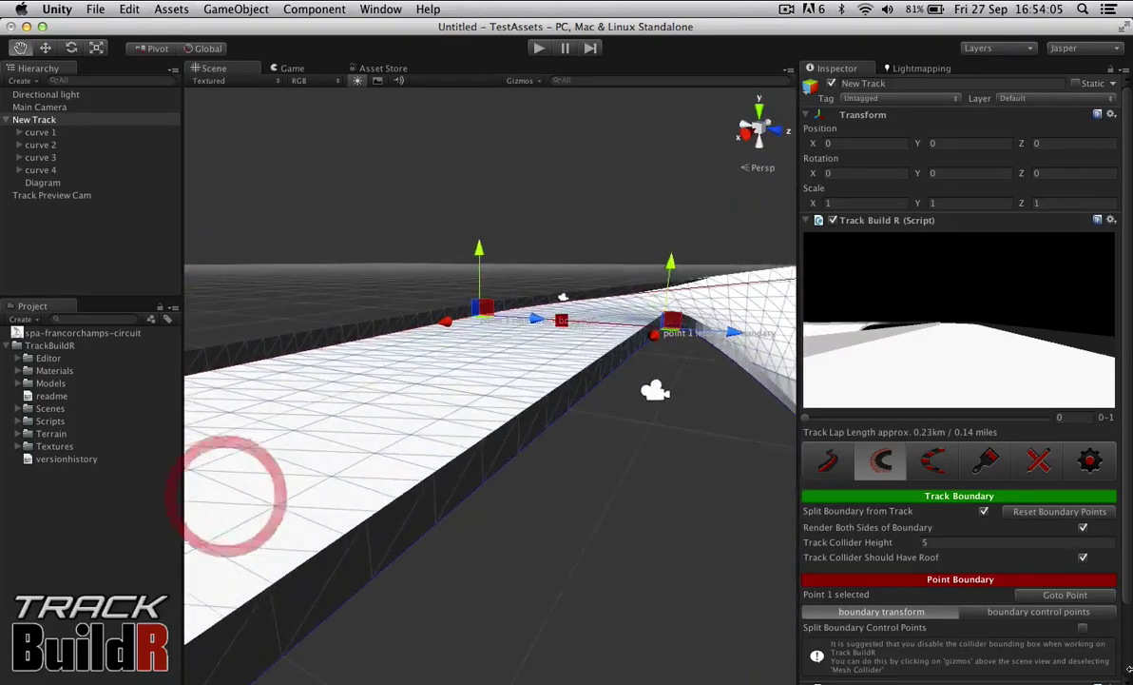
pyautogui.click(1084, 528)
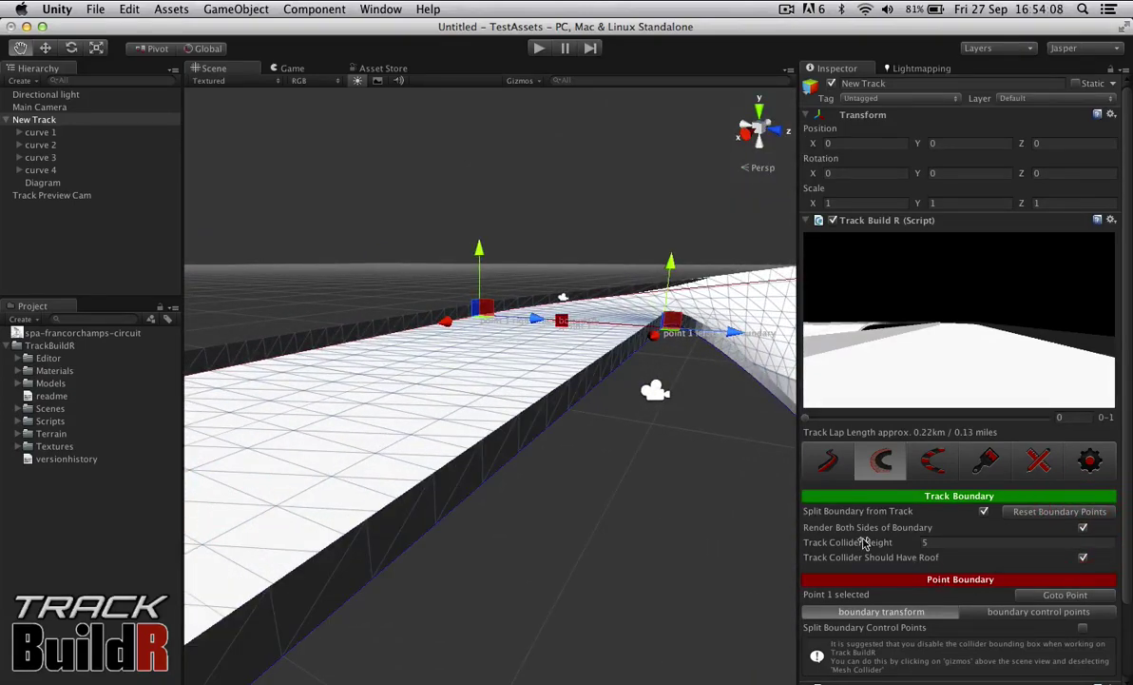
# Turn on the MeshCollider gizmo so that the whole track's collider mesh is drawn in the scene view.
pyautogui.keyDown('alt'); pyautogui.moveTo(612, 489); pyautogui.dragTo(785, 545); pyautogui.keyUp('alt')
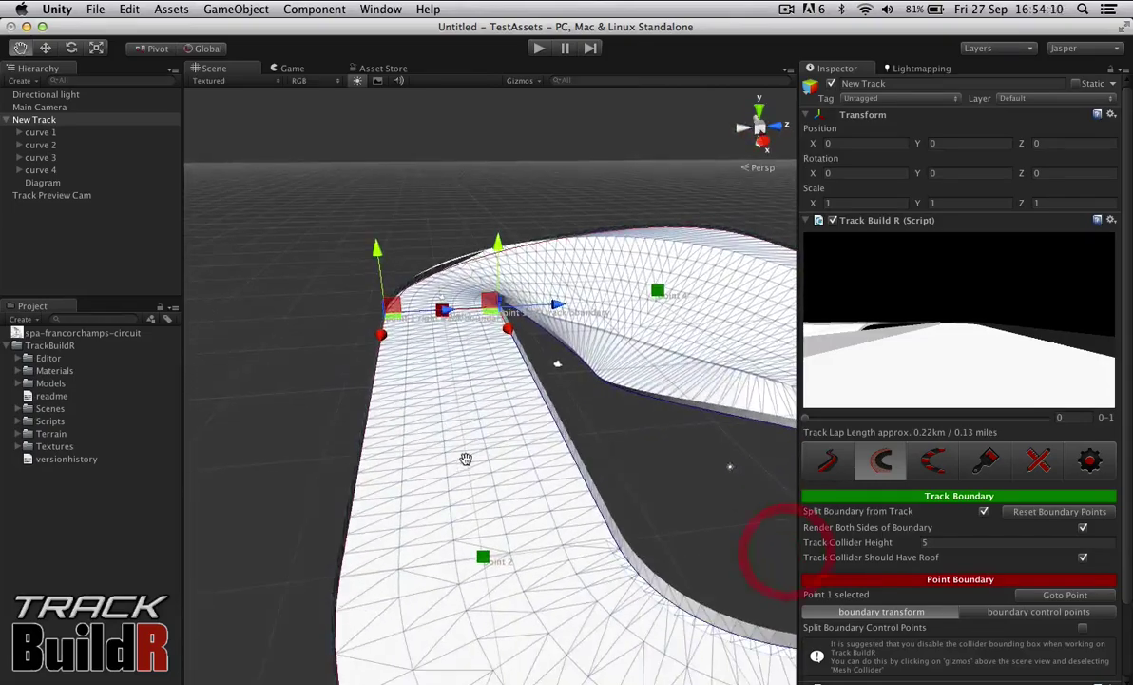
pyautogui.keyDown('alt'); pyautogui.moveTo(466, 459); pyautogui.dragTo(668, 466); pyautogui.keyUp('alt')
pyautogui.keyDown('alt'); pyautogui.scroll(-10, 749, 483); pyautogui.keyUp('alt')
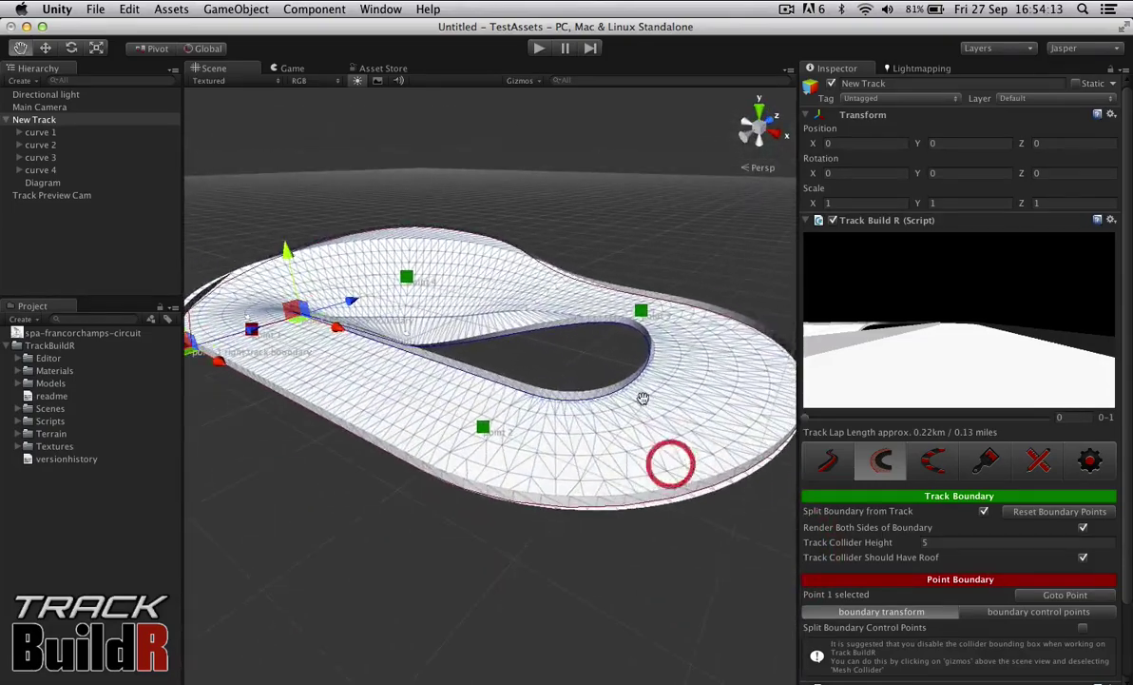
pyautogui.click(519, 83)
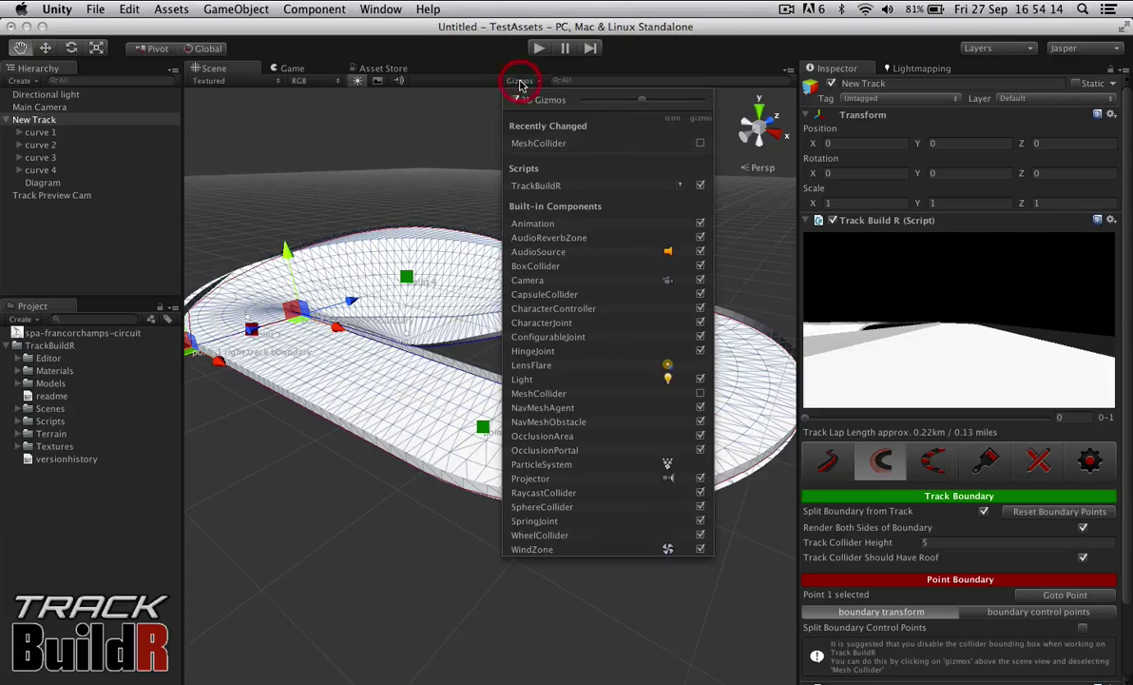
pyautogui.click(700, 393)
pyautogui.click(412, 179)
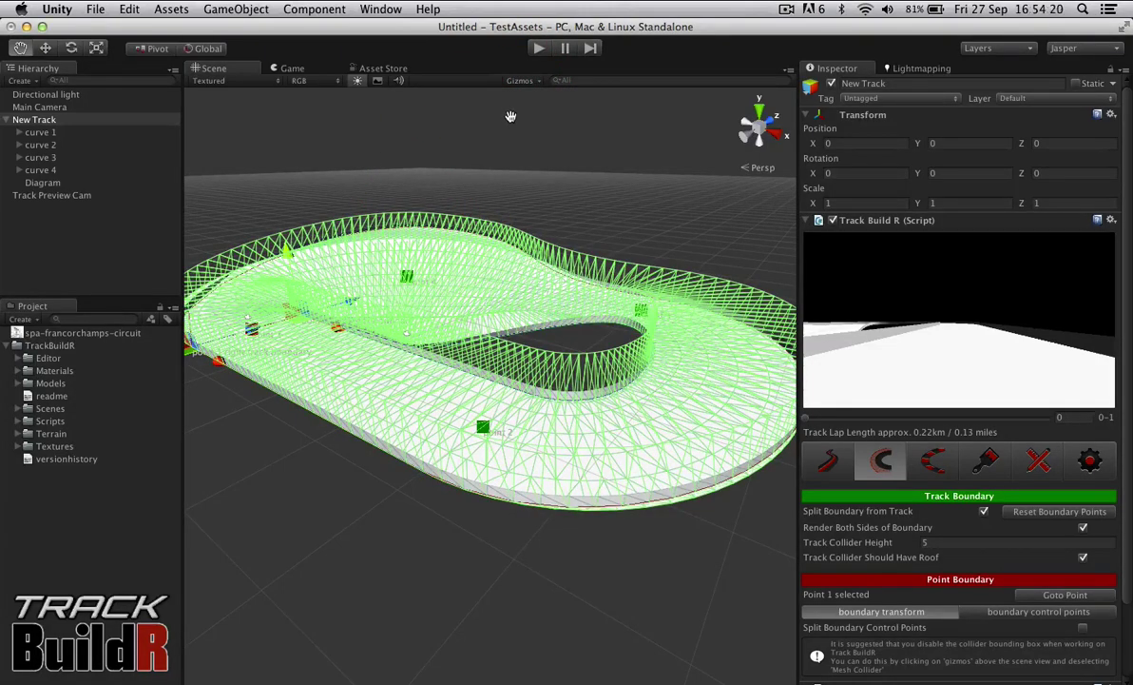
# Switch the MeshCollider gizmo off and back on to compare the track with and without its collider mesh.
pyautogui.click(519, 83)
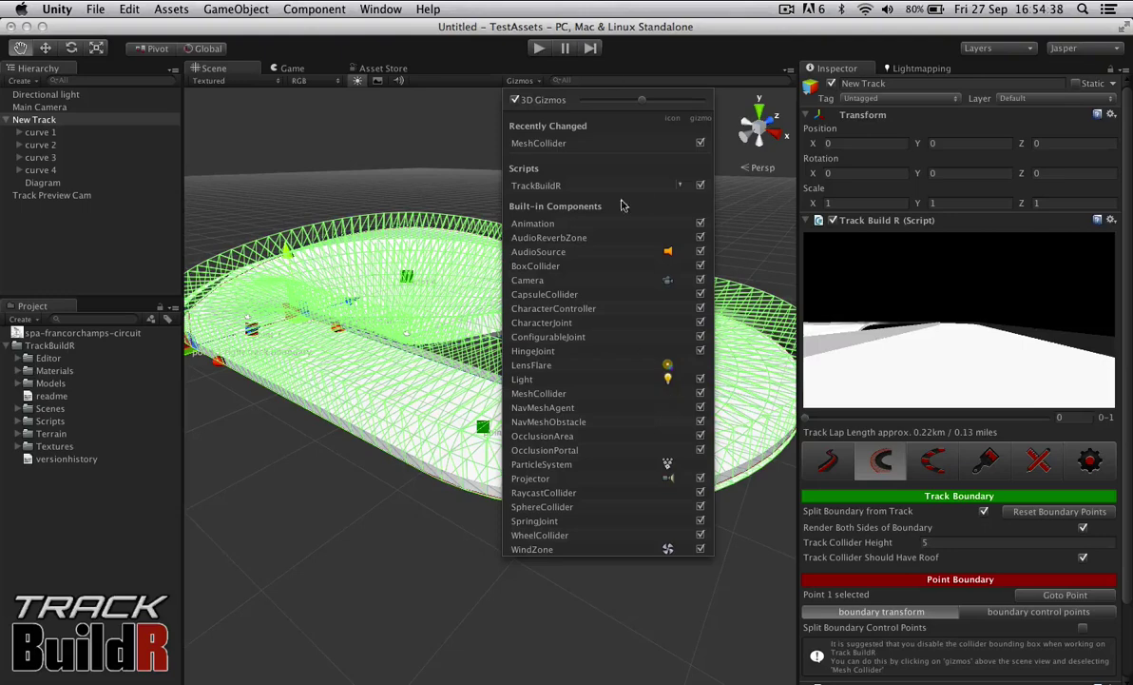
pyautogui.click(700, 394)
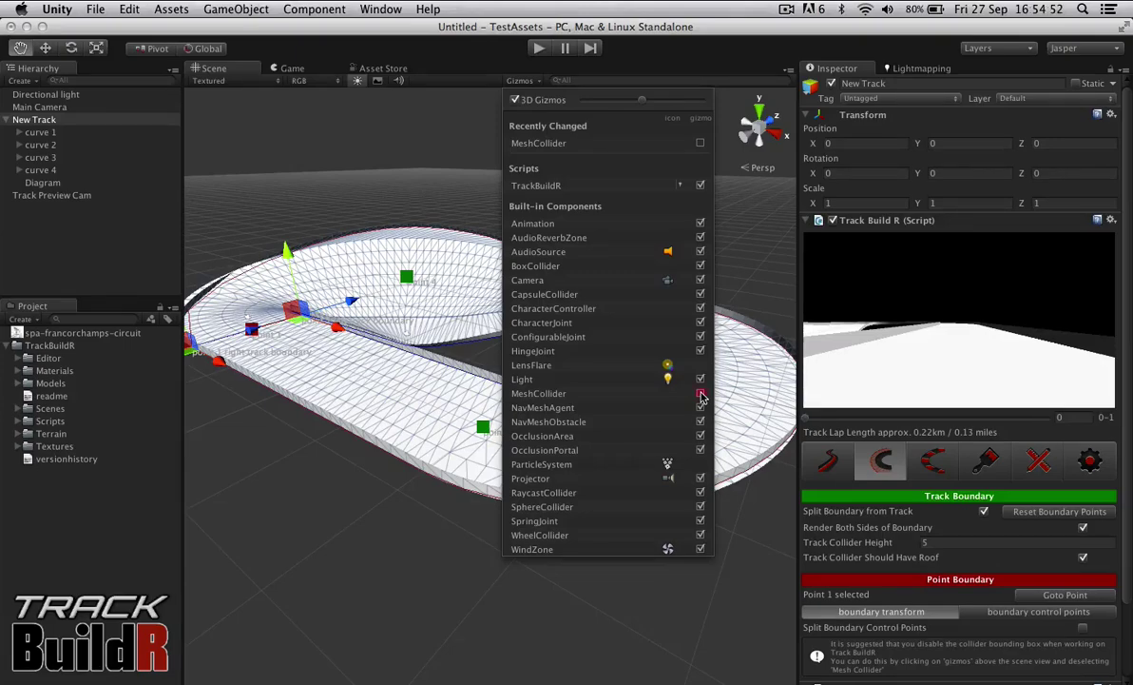
pyautogui.click(701, 393)
pyautogui.click(328, 543)
# Raise the Track Collider Height to 11.87 with the track's full collider mesh in view.
pyautogui.press('w')
pyautogui.moveTo(552, 504); pyautogui.dragTo(456, 481, button='right')
pyautogui.press('s')
pyautogui.press('s')
pyautogui.press('w')
pyautogui.press('s')
pyautogui.press('a')
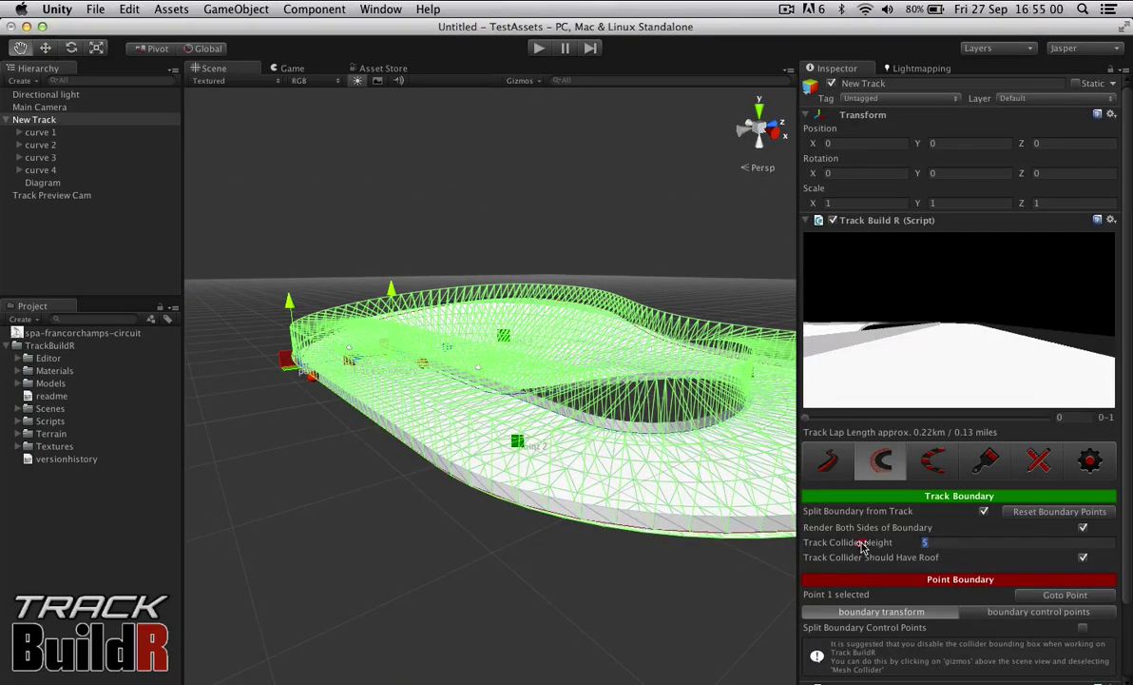
pyautogui.moveTo(1063, 548); pyautogui.dragTo(1066, 546)
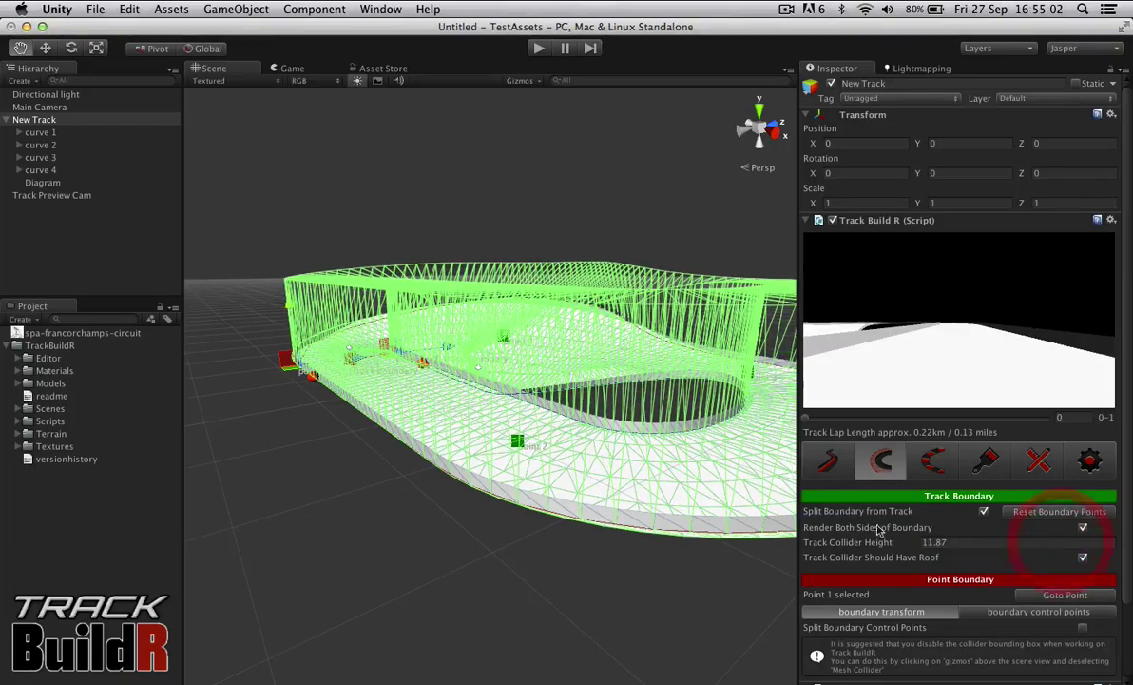
# Turn Track Collider Should Have Roof off to look inside the collider mesh, and turn it back on.
pyautogui.moveTo(625, 463); pyautogui.dragTo(570, 489, button='right')
pyautogui.press('e')
pyautogui.press('w')
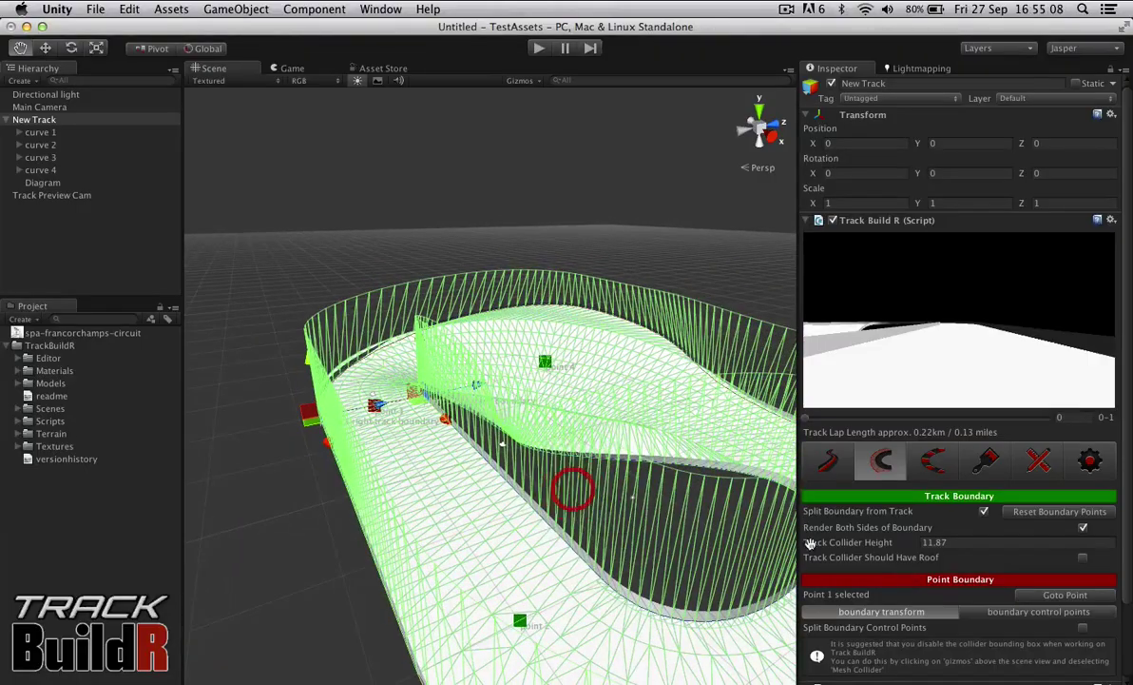
pyautogui.click(1083, 558)
pyautogui.moveTo(449, 514); pyautogui.dragTo(538, 559, button='right')
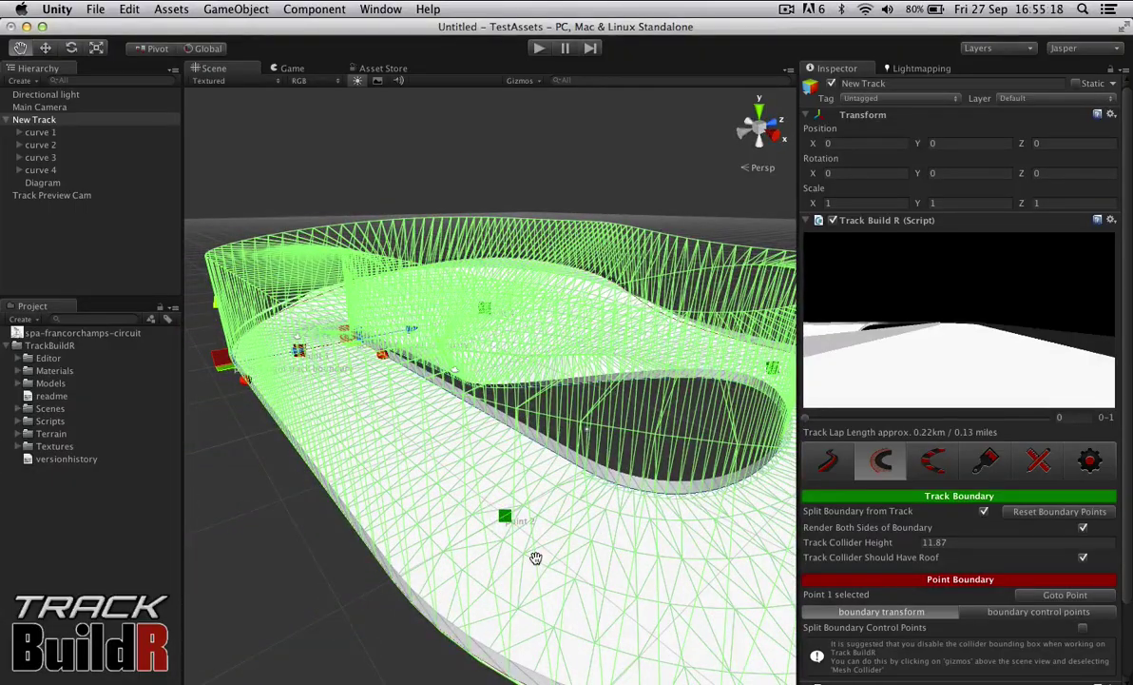
pyautogui.keyDown('alt'); pyautogui.moveTo(573, 543); pyautogui.dragTo(523, 541); pyautogui.keyUp('alt')
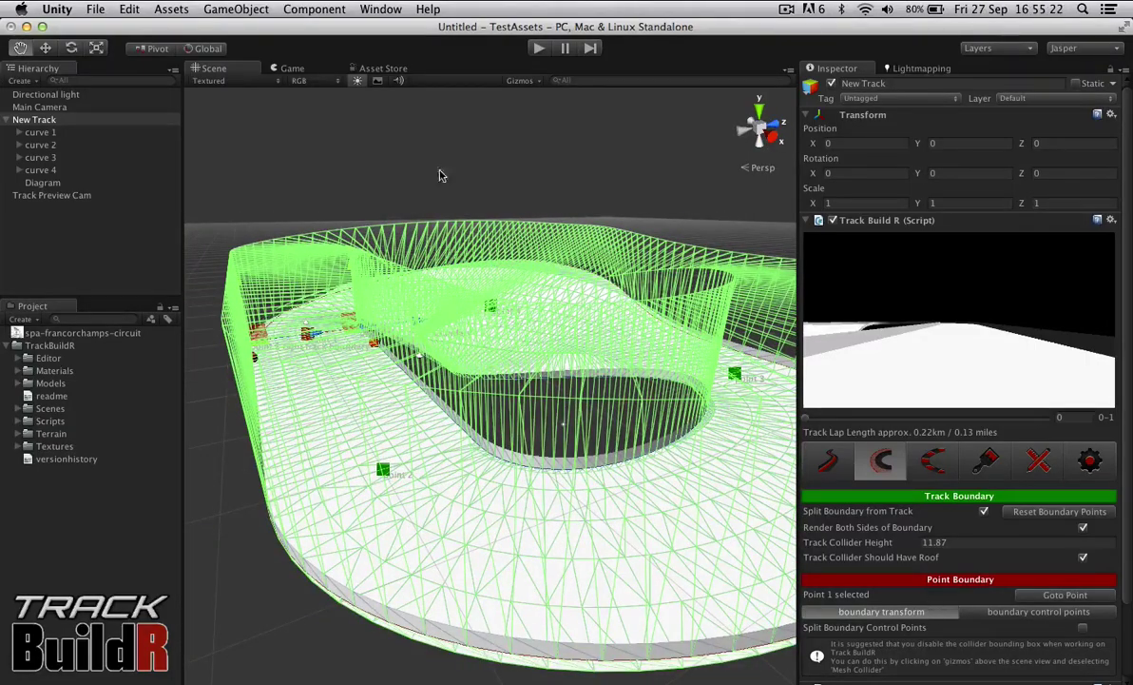
# Turn off the MeshCollider gizmo so that the collider mesh is hidden in the scene view.
pyautogui.click(521, 82)
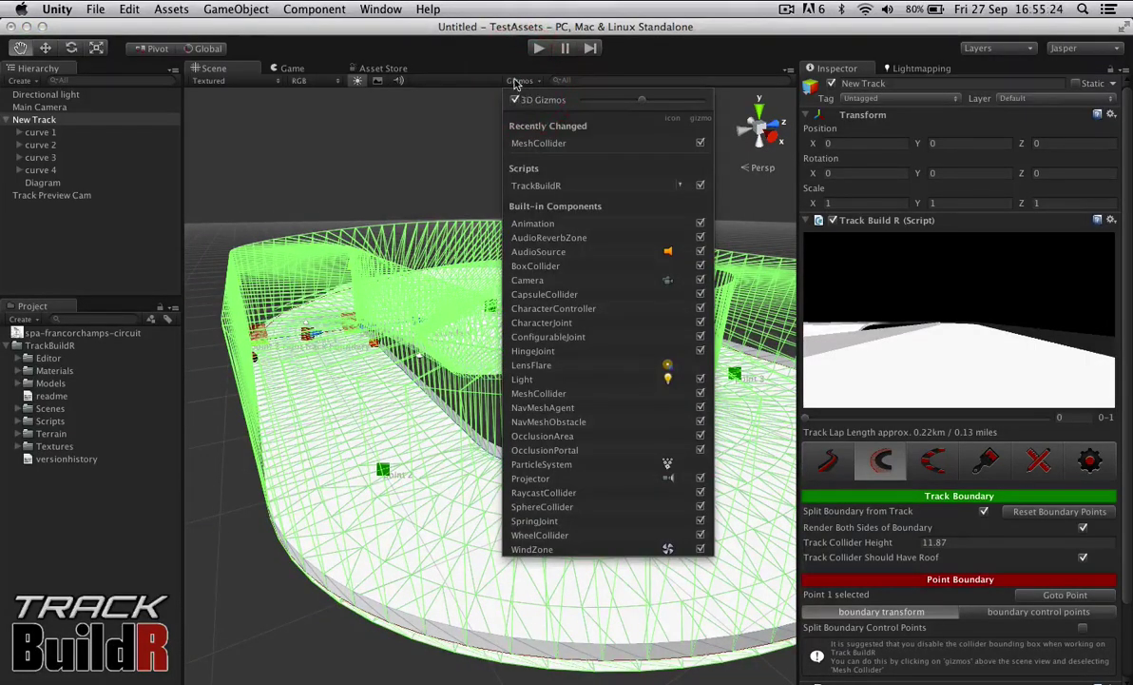
pyautogui.click(701, 398)
pyautogui.click(228, 425)
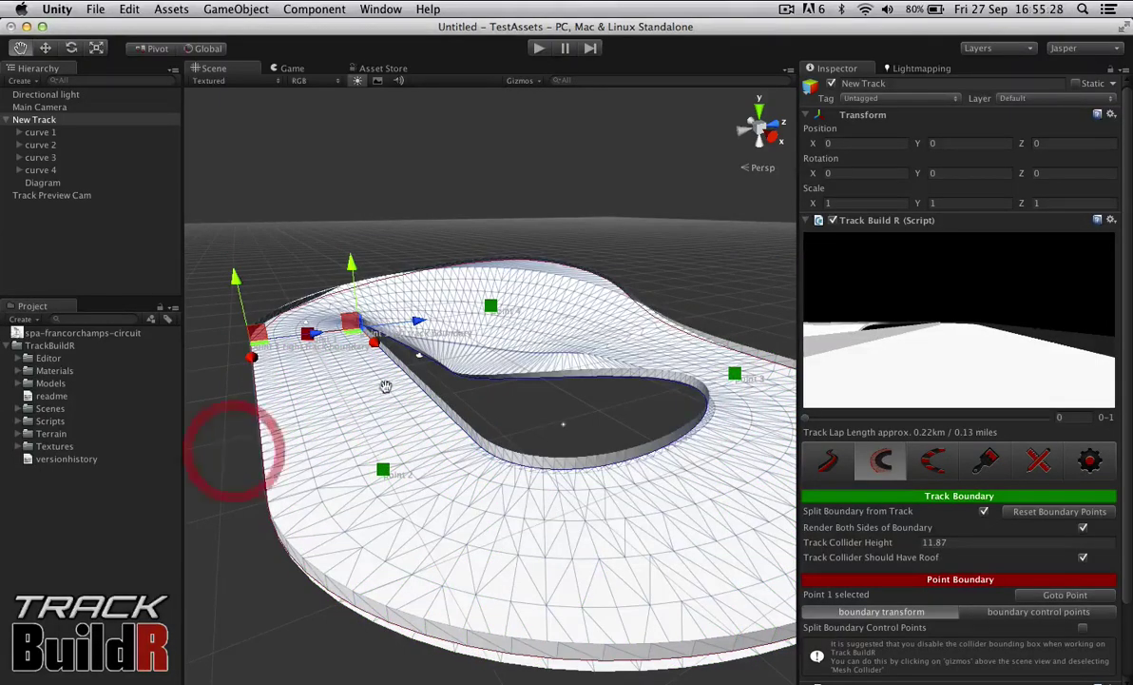
# Move point 1's right track boundary outward, away from the track, to widen the offroad area.
pyautogui.press('e')
pyautogui.press('a')
pyautogui.moveTo(457, 410); pyautogui.dragTo(511, 461, button='right')
pyautogui.press('q')
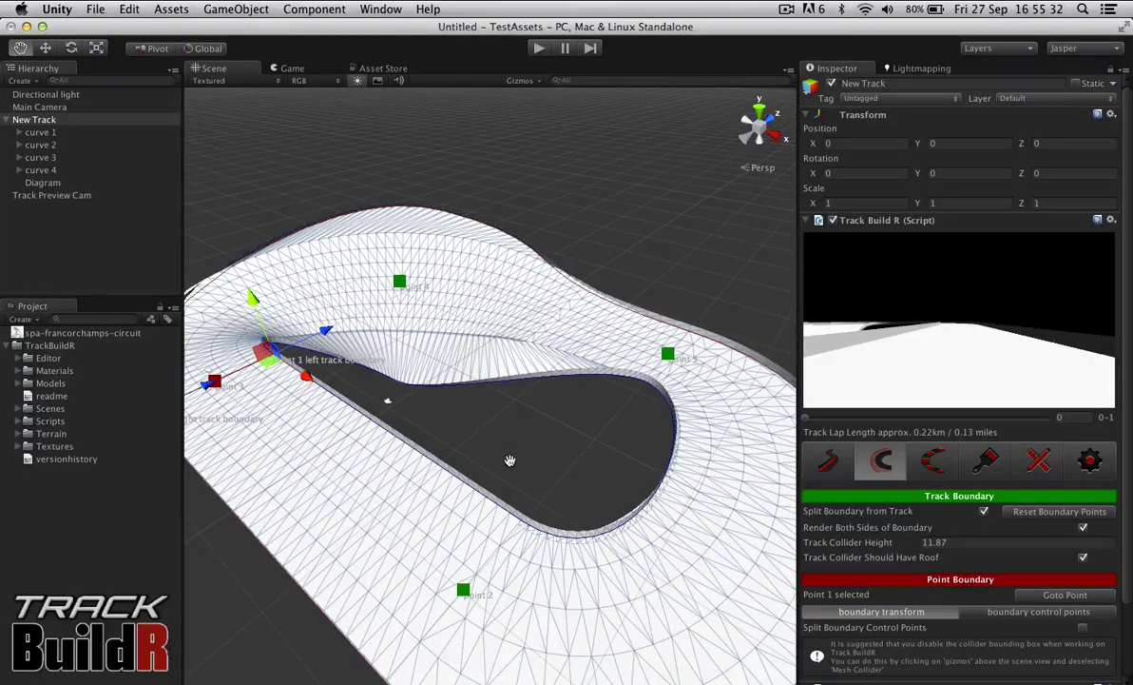
pyautogui.keyDown('alt'); pyautogui.moveTo(531, 453); pyautogui.dragTo(437, 430); pyautogui.keyUp('alt')
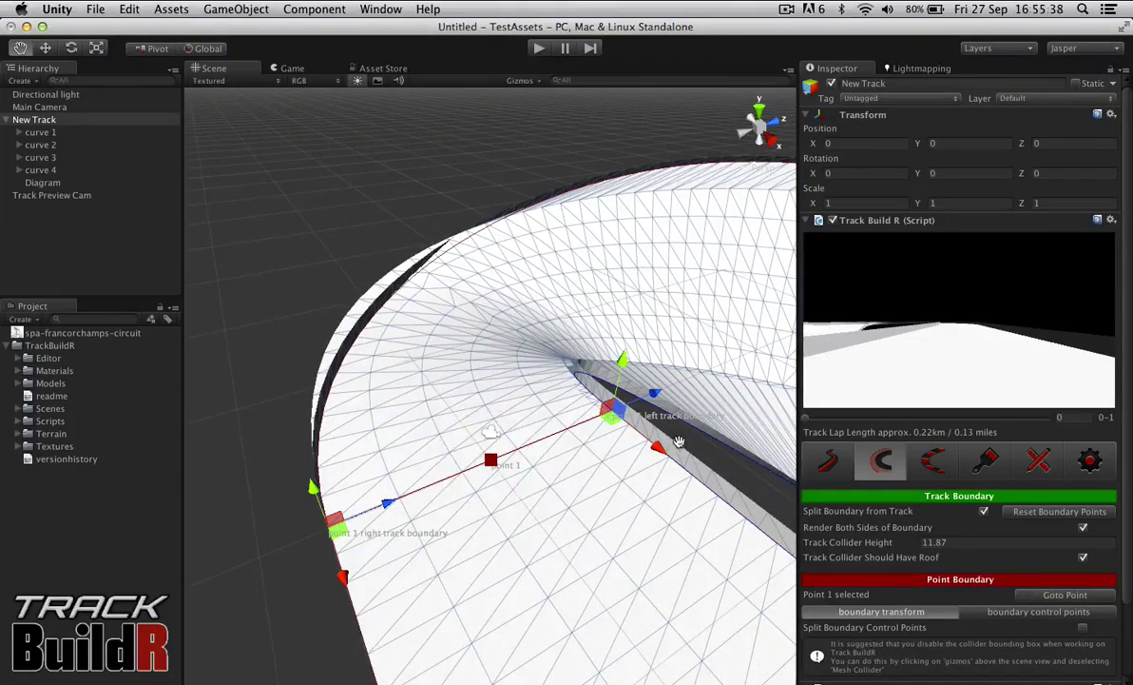
pyautogui.keyDown('alt'); pyautogui.moveTo(675, 448); pyautogui.dragTo(546, 418); pyautogui.keyUp('alt')
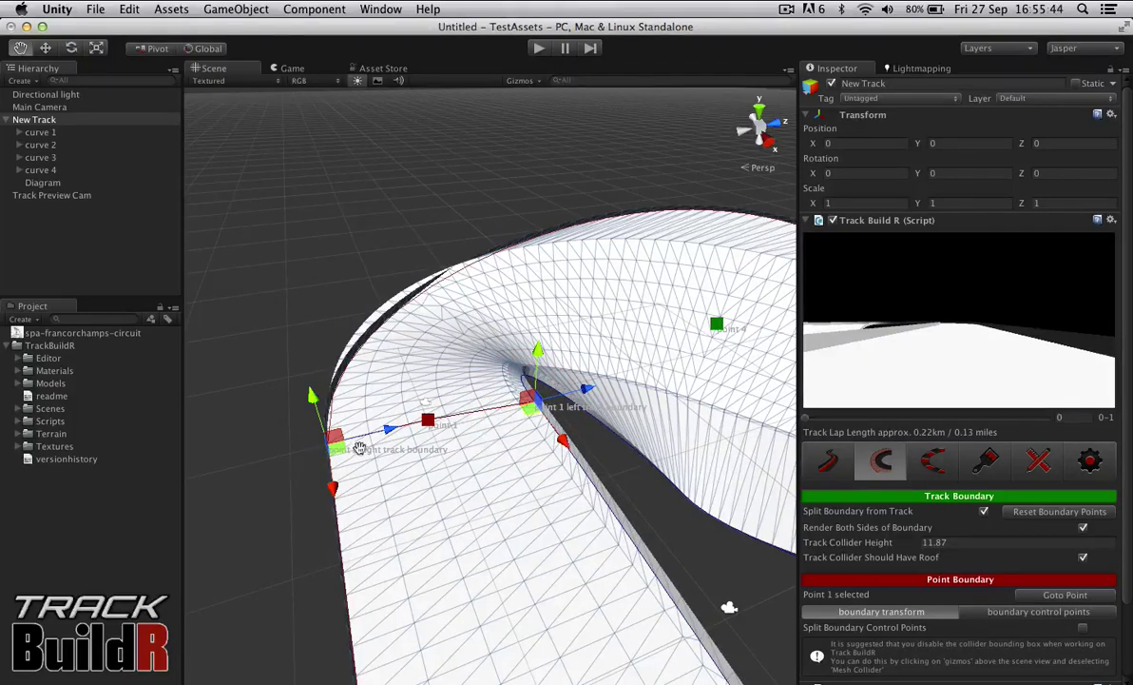
pyautogui.moveTo(359, 447); pyautogui.dragTo(253, 462)
# Switch to editing boundary control points and move point 1's right boundary control point farther out from the track.
pyautogui.click(1010, 612)
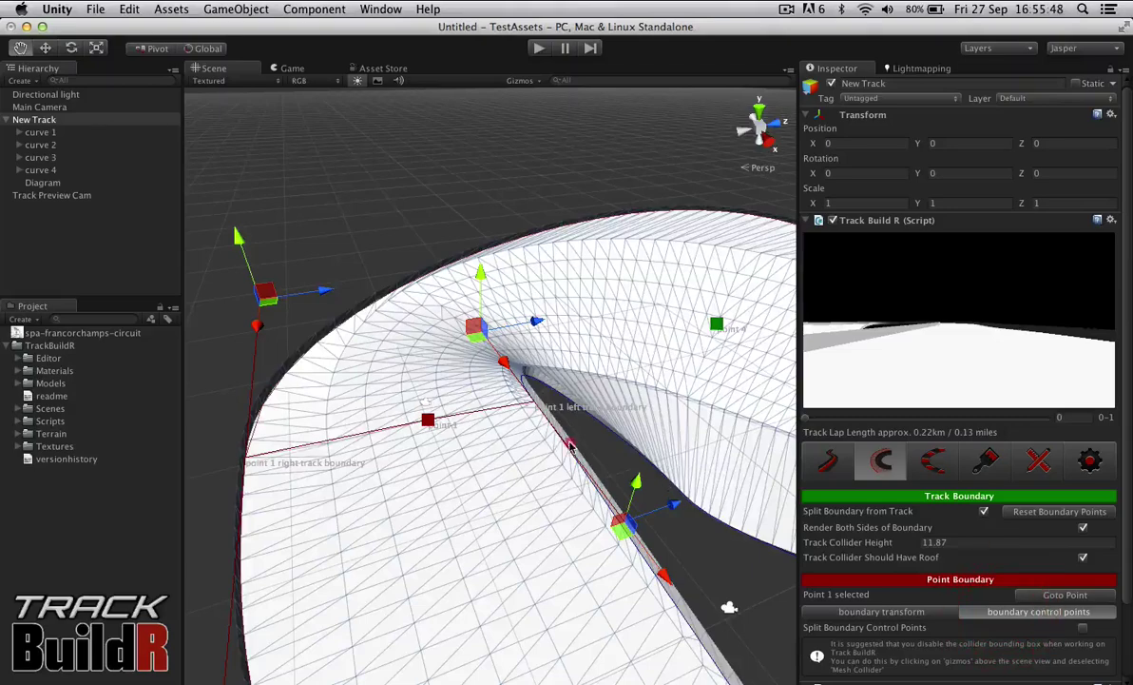
pyautogui.keyDown('alt'); pyautogui.moveTo(571, 445); pyautogui.dragTo(273, 445); pyautogui.keyUp('alt')
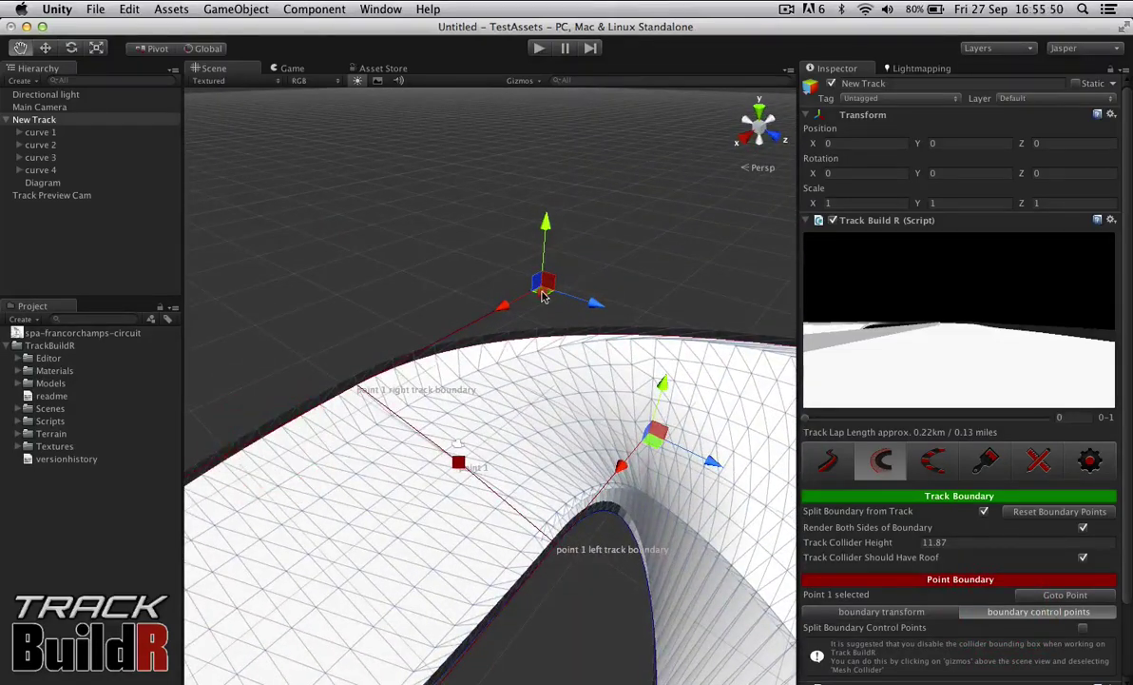
pyautogui.moveTo(542, 296); pyautogui.dragTo(626, 240)
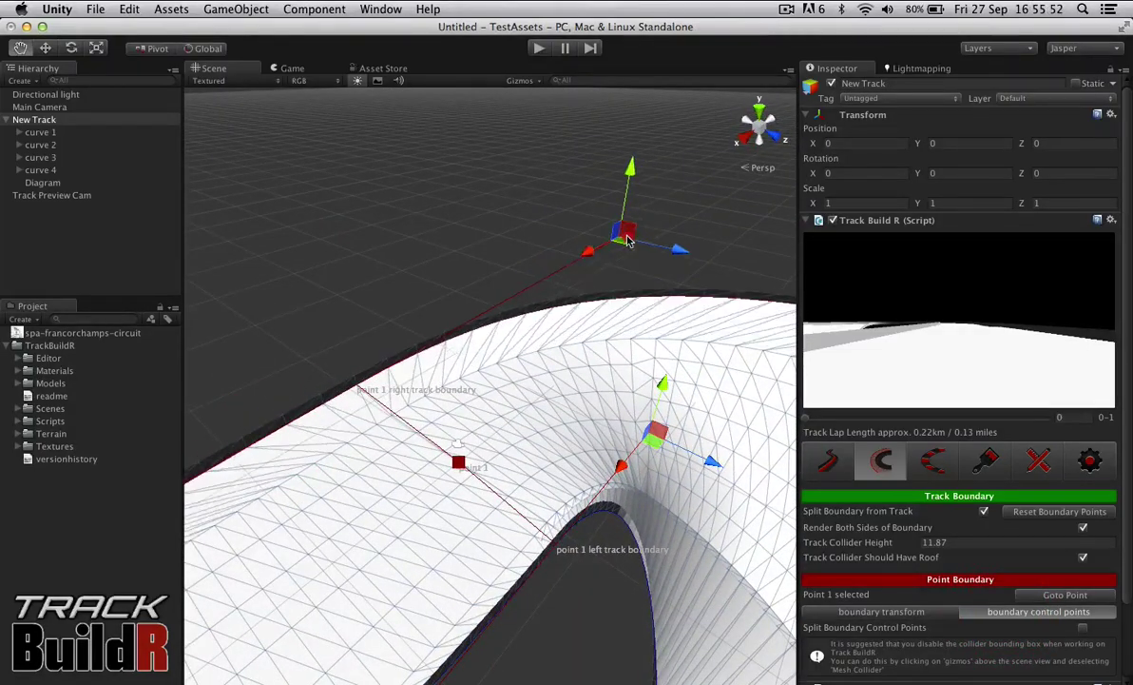
# Examine the reshaped outer boundary at point 1 and the boundary around the infield.
pyautogui.moveTo(483, 412); pyautogui.dragTo(538, 427, button='right')
pyautogui.keyDown('alt'); pyautogui.moveTo(539, 428); pyautogui.dragTo(600, 428); pyautogui.keyUp('alt')
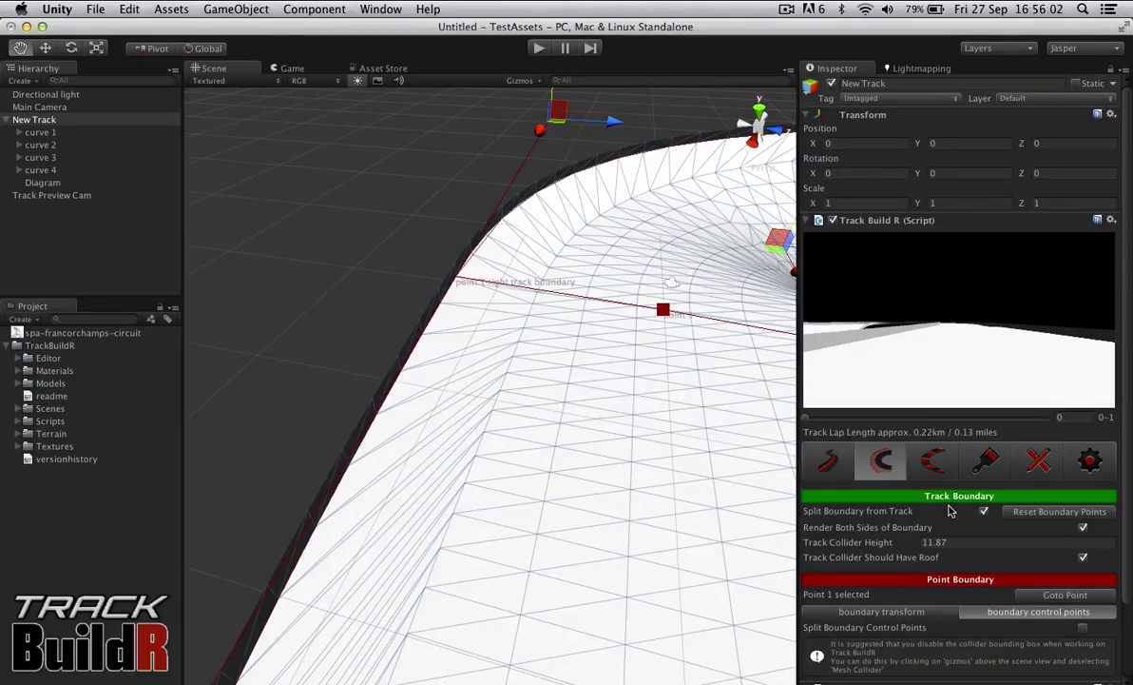
pyautogui.keyDown('alt'); pyautogui.moveTo(423, 394); pyautogui.dragTo(228, 407); pyautogui.keyUp('alt')
pyautogui.keyDown('alt'); pyautogui.moveTo(467, 433); pyautogui.dragTo(77, 408); pyautogui.keyUp('alt')
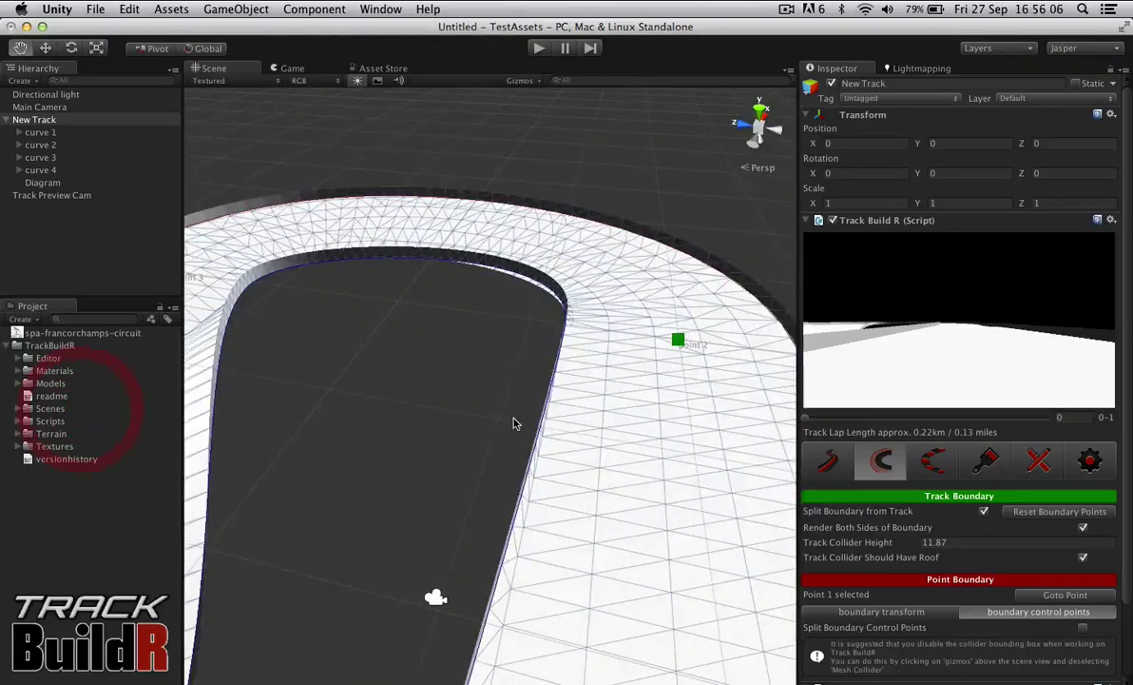
pyautogui.keyDown('alt'); pyautogui.moveTo(516, 423); pyautogui.dragTo(200, 390); pyautogui.keyUp('alt')
pyautogui.press('a')
pyautogui.moveTo(200, 389); pyautogui.dragTo(196, 390, button='right')
pyautogui.press('s')
pyautogui.scroll(4, 196, 393)
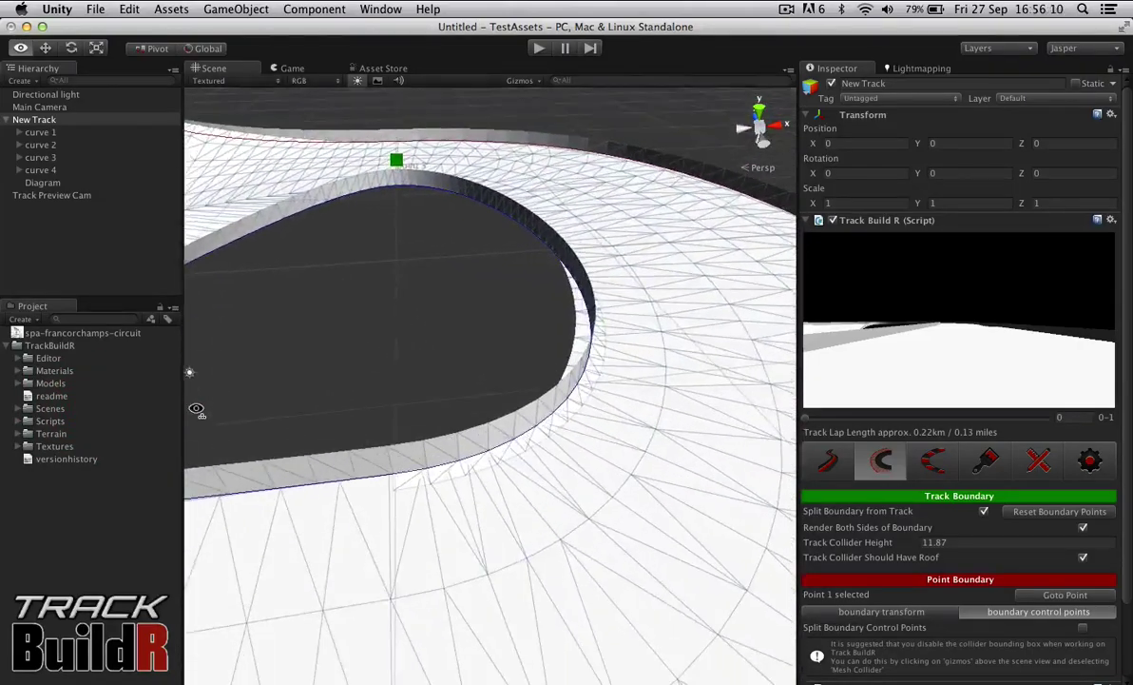
# Open the curve texture settings and assign the asphalt texture to Track Texture in the Track Texture Library.
pyautogui.click(985, 461)
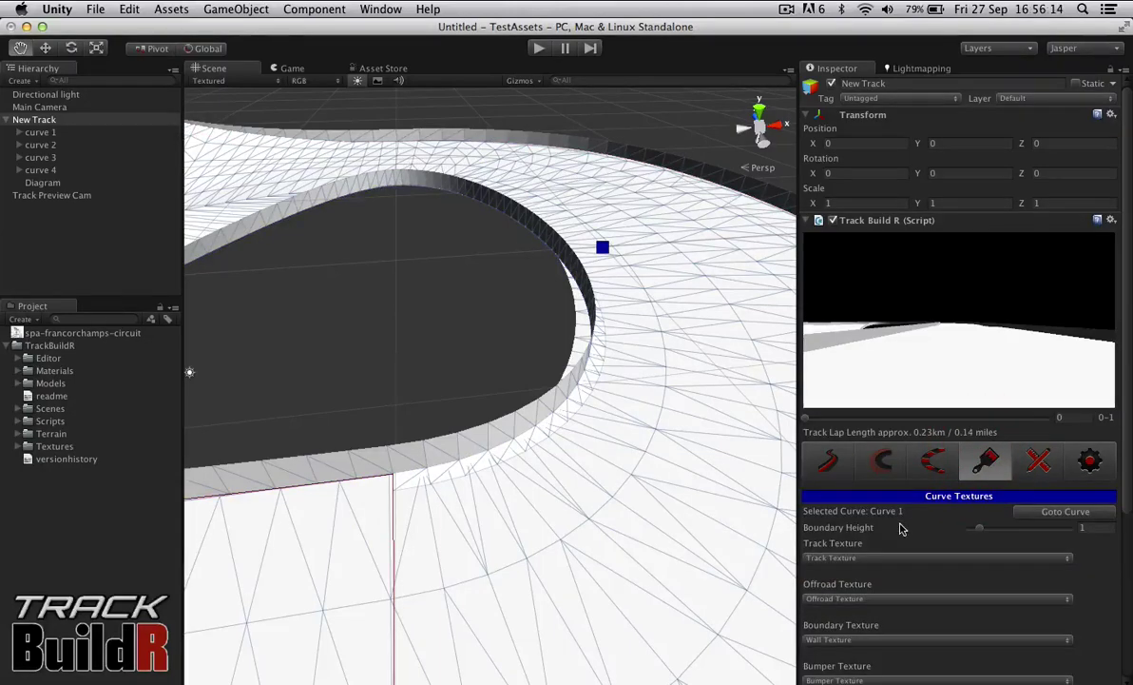
pyautogui.scroll(-5, 901, 529)
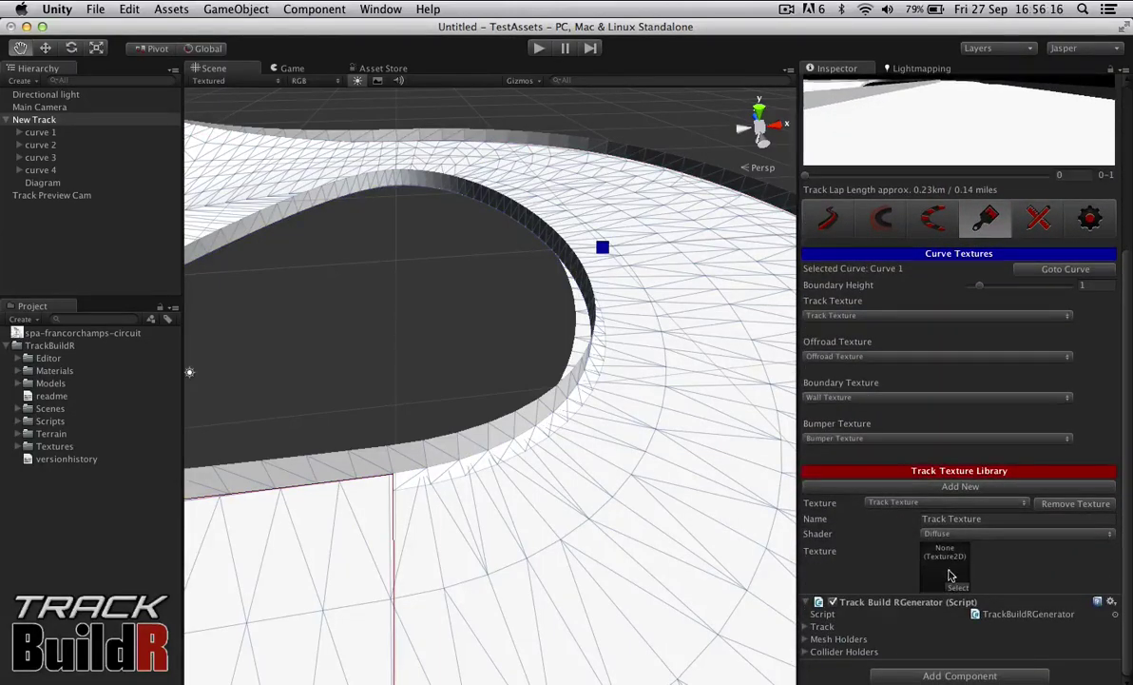
pyautogui.click(956, 589)
pyautogui.write('te')
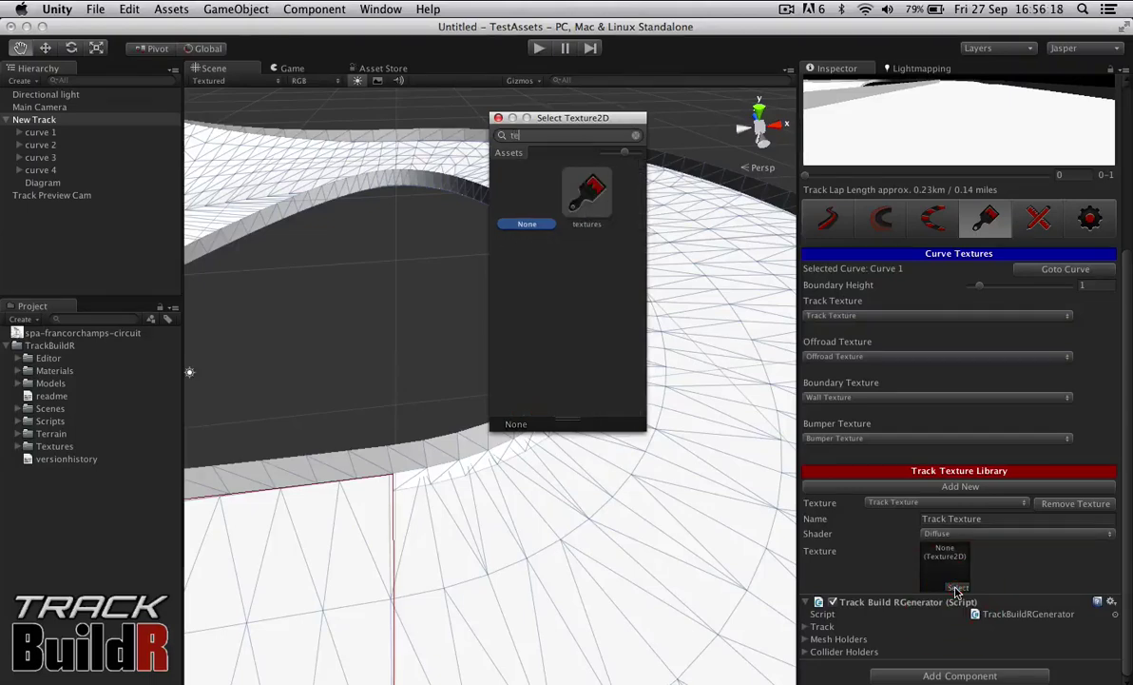
pyautogui.press('BackSpace')
pyautogui.press('BackSpace')
pyautogui.write('tra')
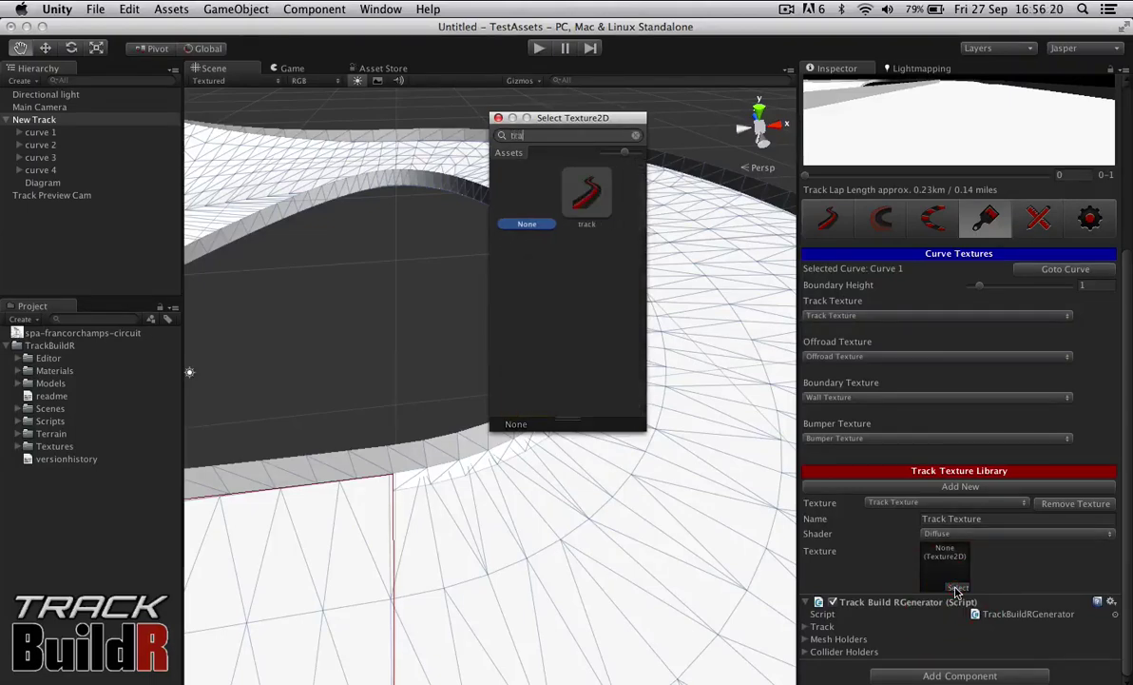
pyautogui.press('BackSpace')
pyautogui.press('BackSpace')
pyautogui.press('BackSpace')
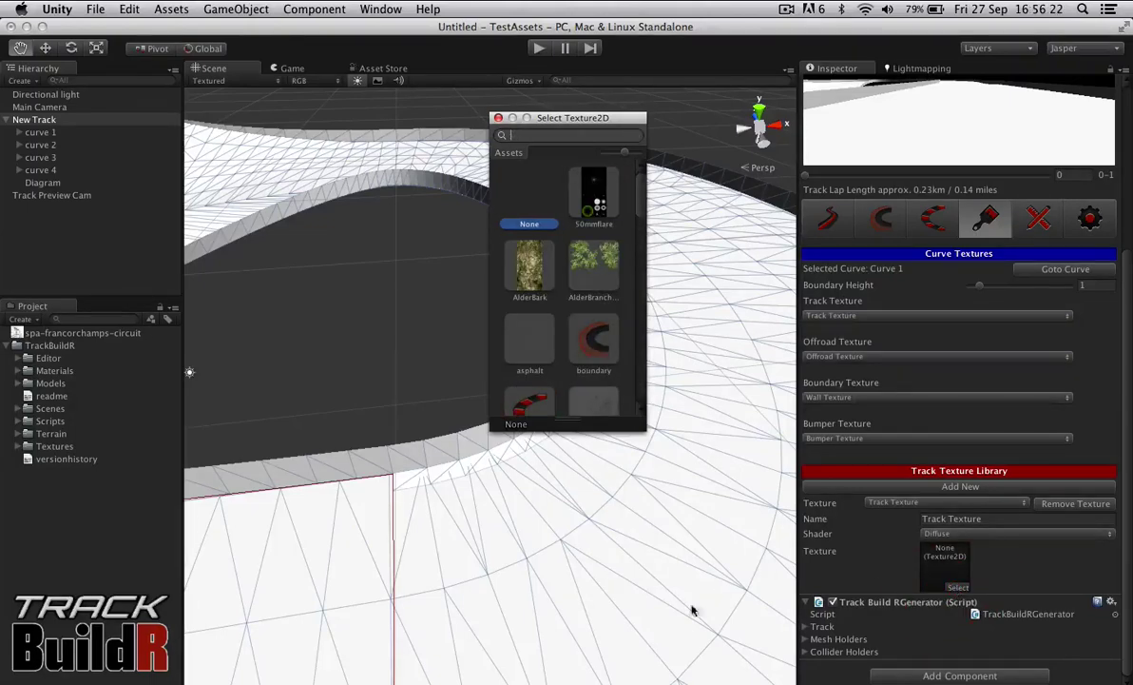
pyautogui.doubleClick(514, 334)
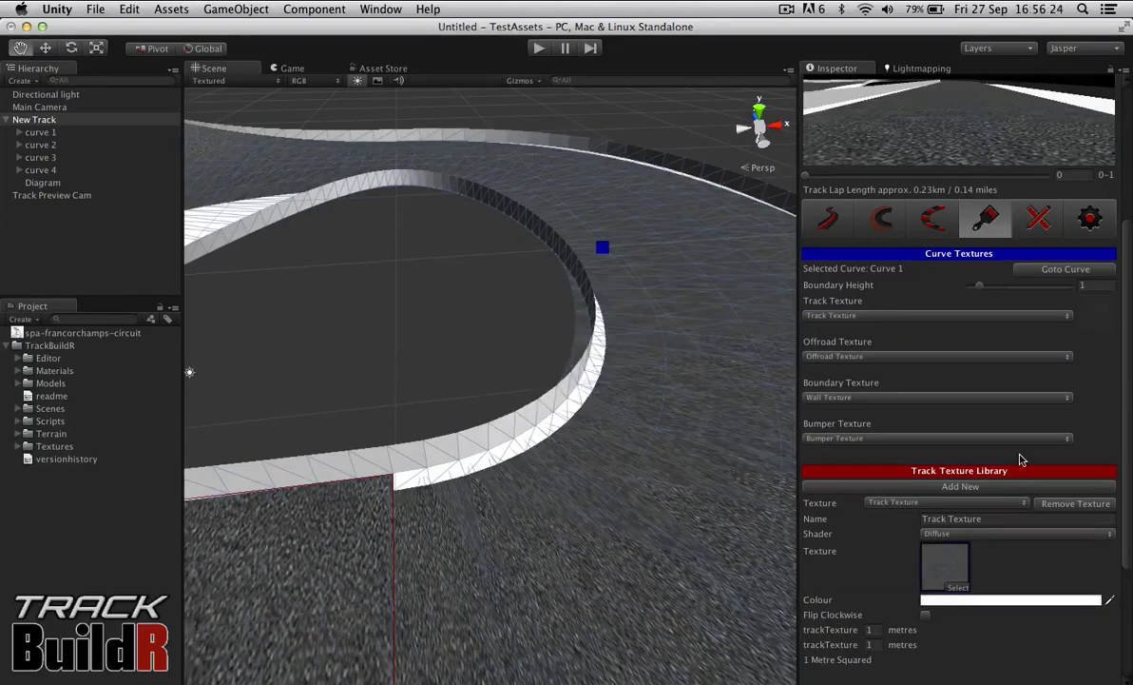
# View the shader options for Track Texture, and select Offroad Texture in the Track Texture Library.
pyautogui.click(972, 536)
pyautogui.click(885, 524)
pyautogui.click(892, 503)
pyautogui.click(892, 517)
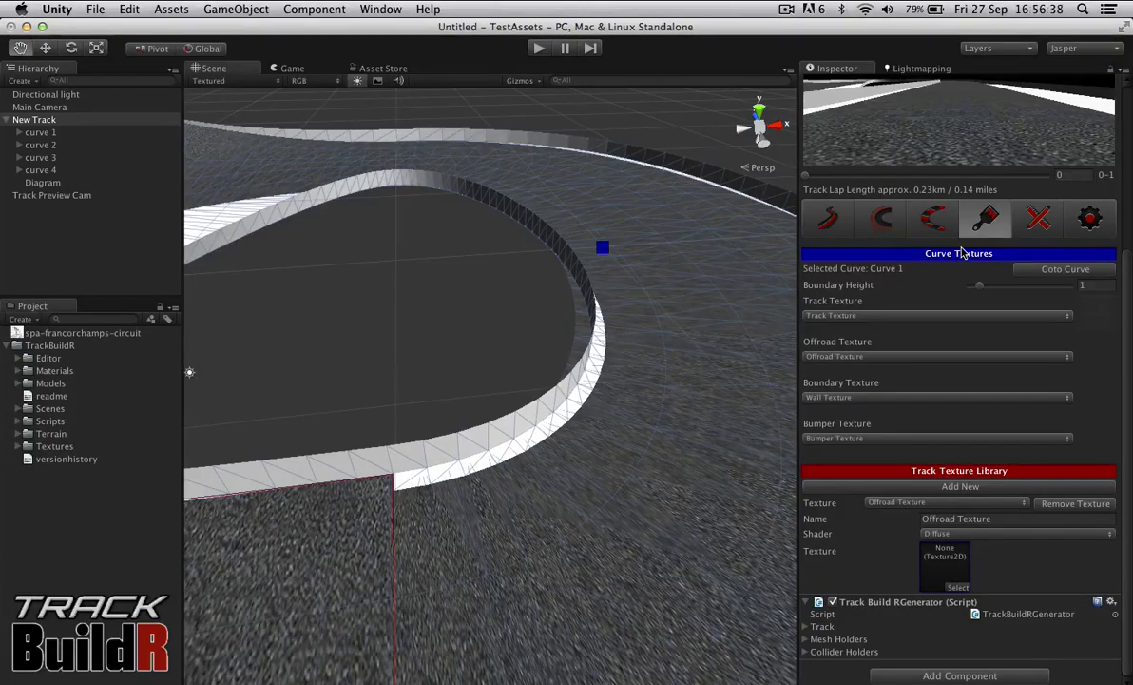
# Raise the Boundary Height of curve 1 to 1.86.
pyautogui.keyDown('alt'); pyautogui.moveTo(639, 250); pyautogui.dragTo(404, 273); pyautogui.keyUp('alt')
pyautogui.keyDown('alt'); pyautogui.scroll(-10, 404, 273); pyautogui.keyUp('alt')
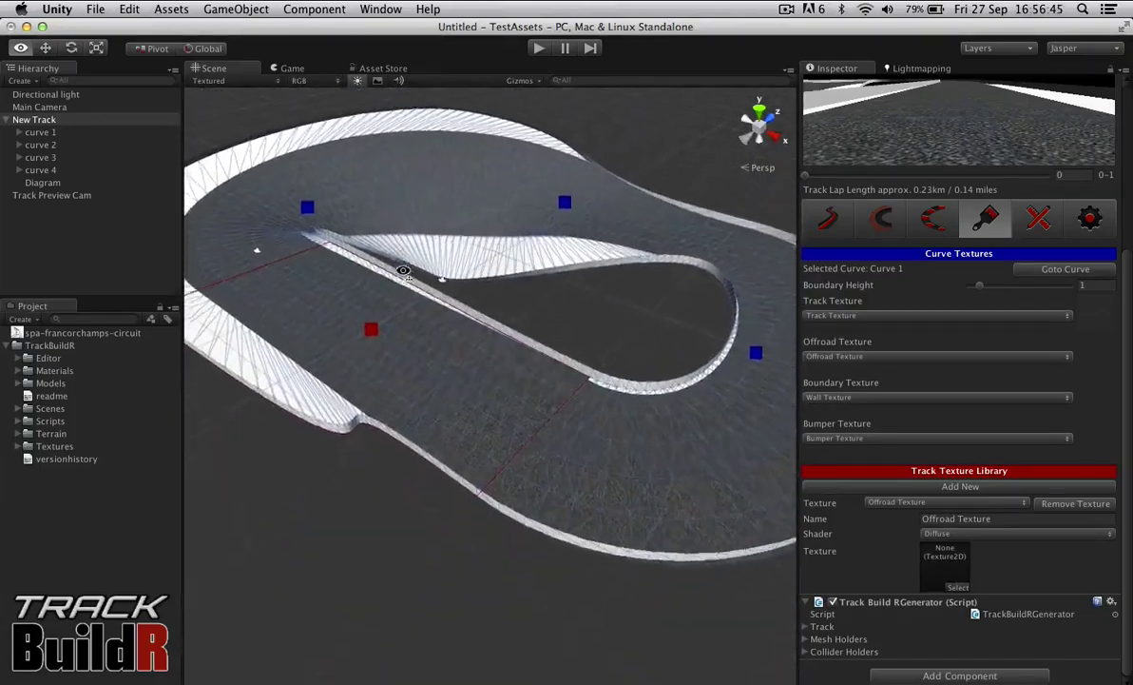
pyautogui.press('w')
pyautogui.moveTo(403, 271)
pyautogui.mouseDown(button='right')
pyautogui.moveTo(428, 249)
pyautogui.moveTo(403, 269)
pyautogui.mouseUp(button='right')
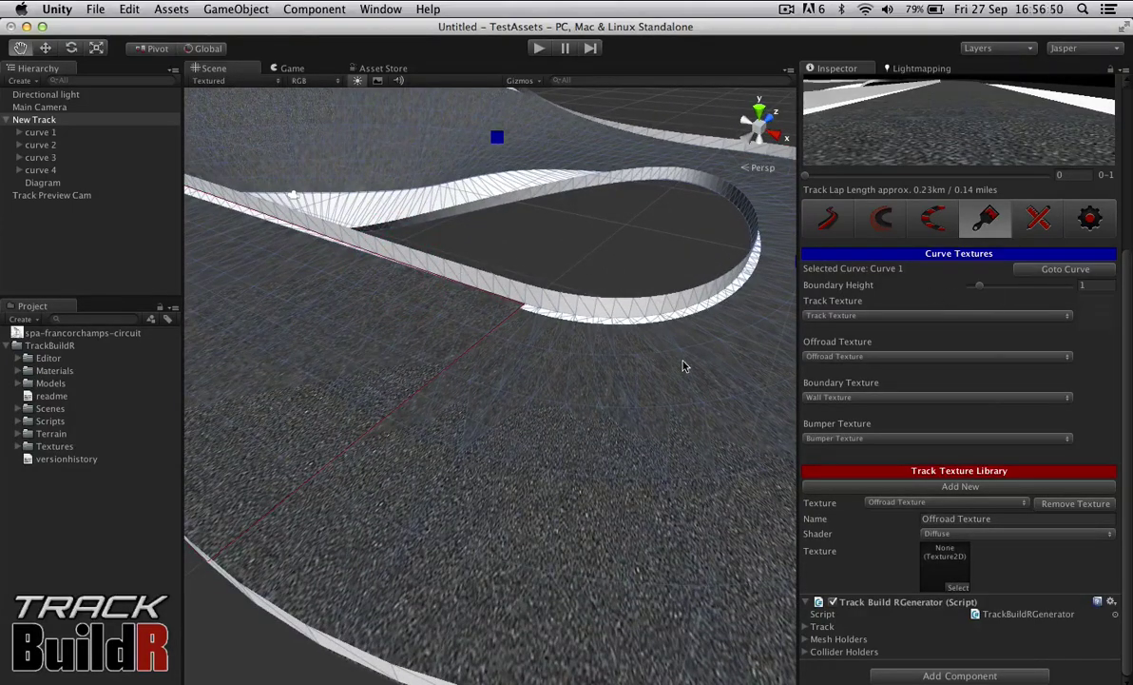
pyautogui.press('s')
pyautogui.moveTo(683, 365); pyautogui.dragTo(715, 306, button='right')
pyautogui.press('w')
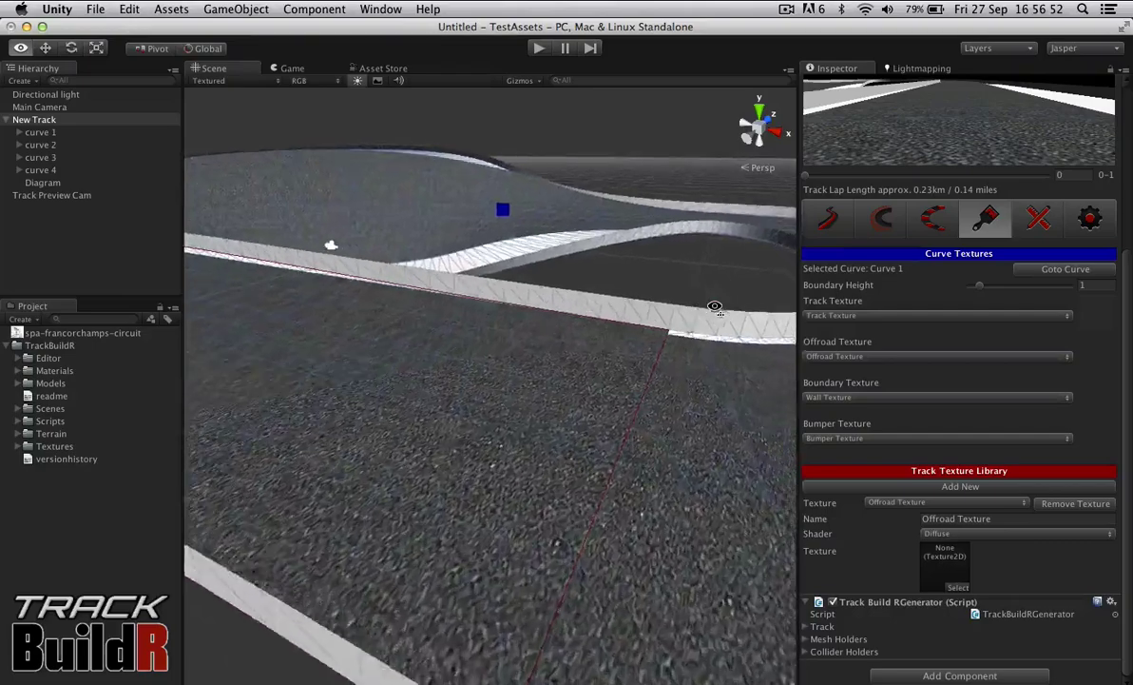
pyautogui.keyDown('alt'); pyautogui.moveTo(715, 307); pyautogui.dragTo(712, 257); pyautogui.keyUp('alt')
pyautogui.moveTo(984, 288); pyautogui.dragTo(992, 286)
# Examine the raised boundary wall along curve 1 and where it meets the neighbouring curves.
pyautogui.keyDown('alt'); pyautogui.moveTo(422, 460); pyautogui.dragTo(233, 493); pyautogui.keyUp('alt')
pyautogui.moveTo(233, 492); pyautogui.dragTo(233, 491, button='right')
pyautogui.press('s')
pyautogui.press('a')
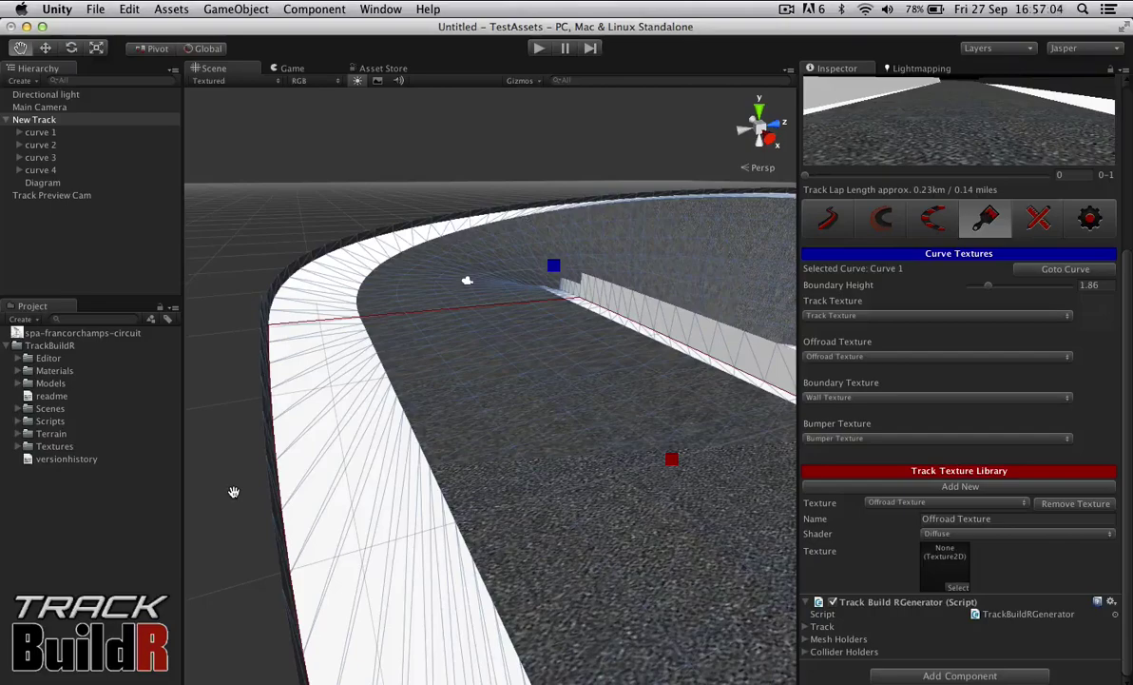
pyautogui.keyDown('alt'); pyautogui.moveTo(454, 426); pyautogui.dragTo(741, 432); pyautogui.keyUp('alt')
pyautogui.moveTo(741, 431); pyautogui.dragTo(683, 427, button='right')
pyautogui.press('d')
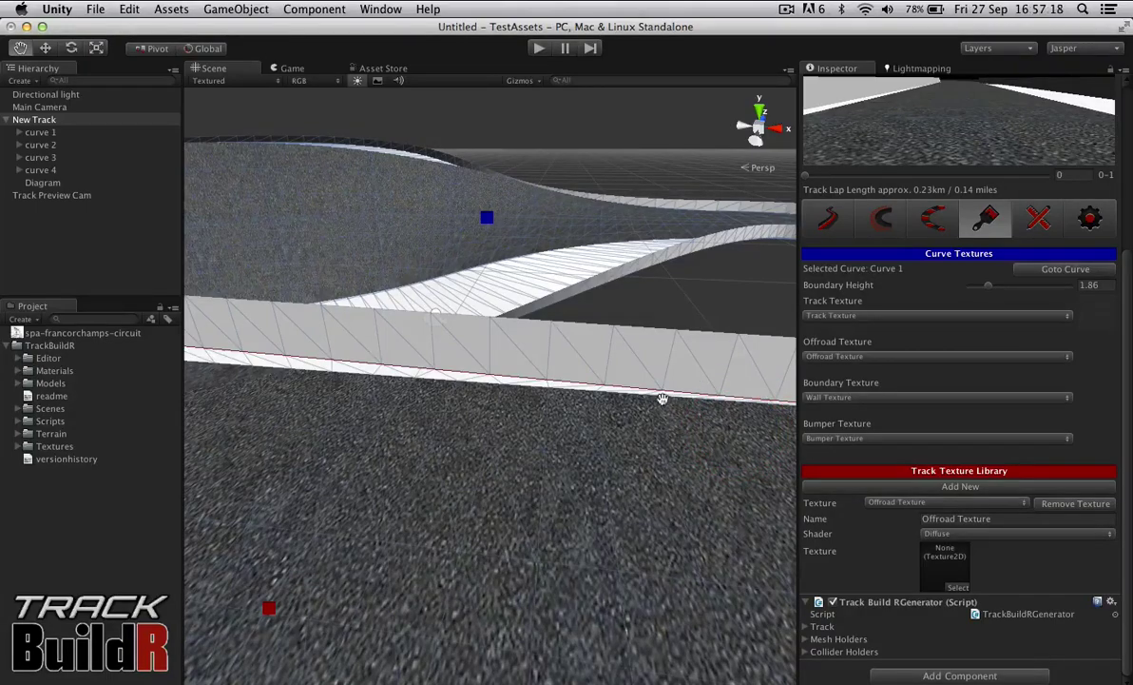
pyautogui.keyDown('alt'); pyautogui.moveTo(663, 397); pyautogui.dragTo(473, 391); pyautogui.keyUp('alt')
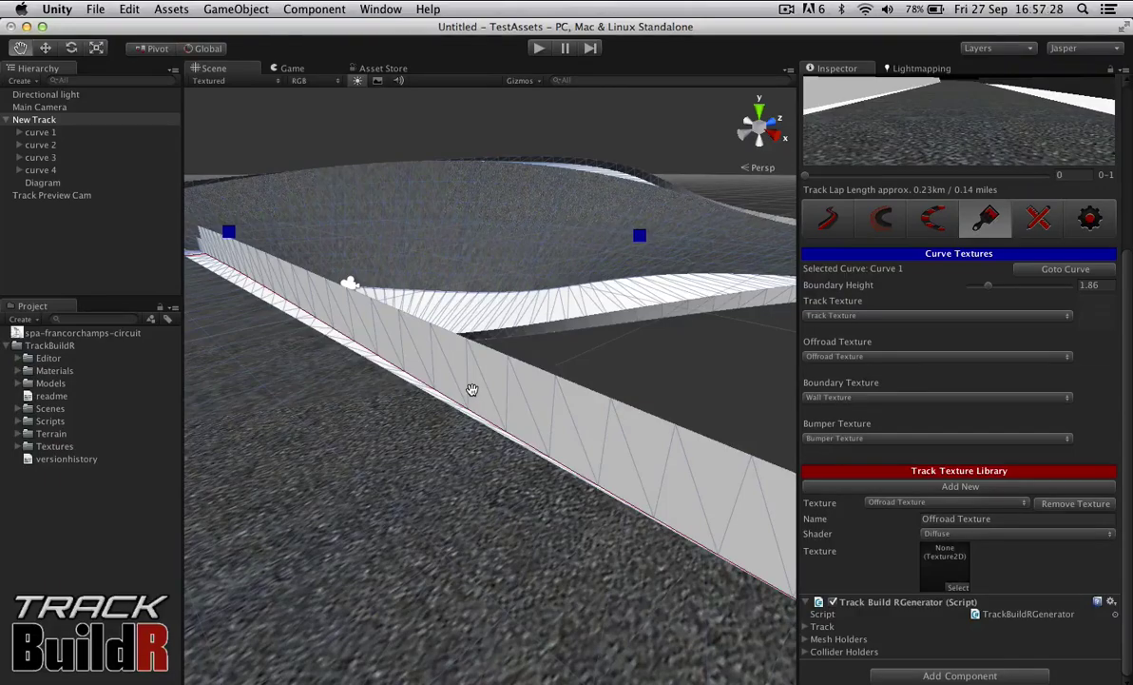
pyautogui.moveTo(494, 414); pyautogui.dragTo(537, 370, button='right')
pyautogui.press('w')
pyautogui.press('s')
pyautogui.press('q')
pyautogui.press('w')
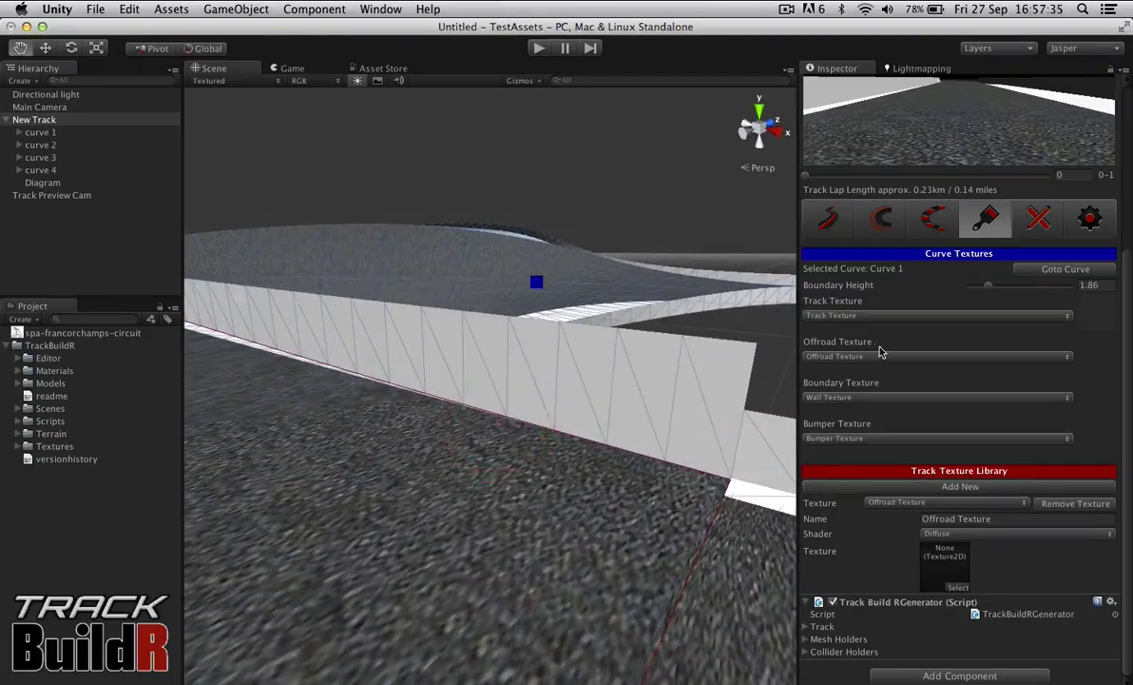
# Lower the Boundary Height of curve 1 to 1.31 and view the wall from farther back.
pyautogui.moveTo(990, 290)
pyautogui.mouseDown()
pyautogui.moveTo(1026, 287)
pyautogui.moveTo(982, 290)
pyautogui.mouseUp()
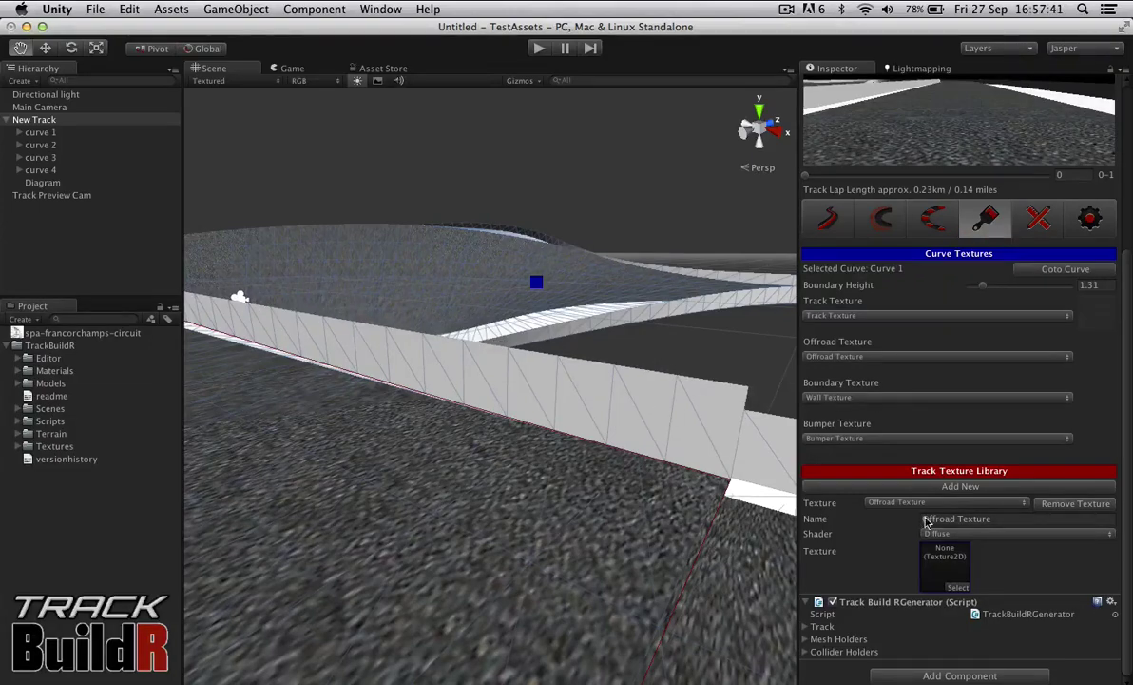
pyautogui.press('s')
pyautogui.moveTo(460, 627); pyautogui.dragTo(482, 652, button='right')
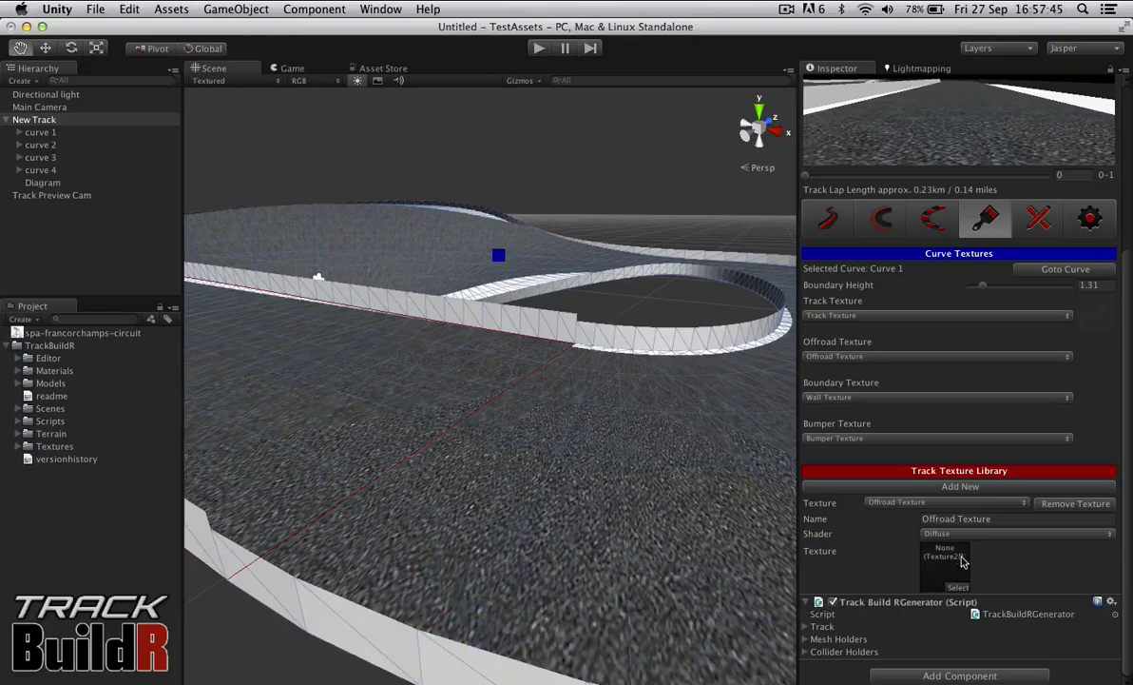
# Assign the sand texture to Offroad Texture, searching the assets for "san", and view the offroad strips around the track.
pyautogui.click(957, 587)
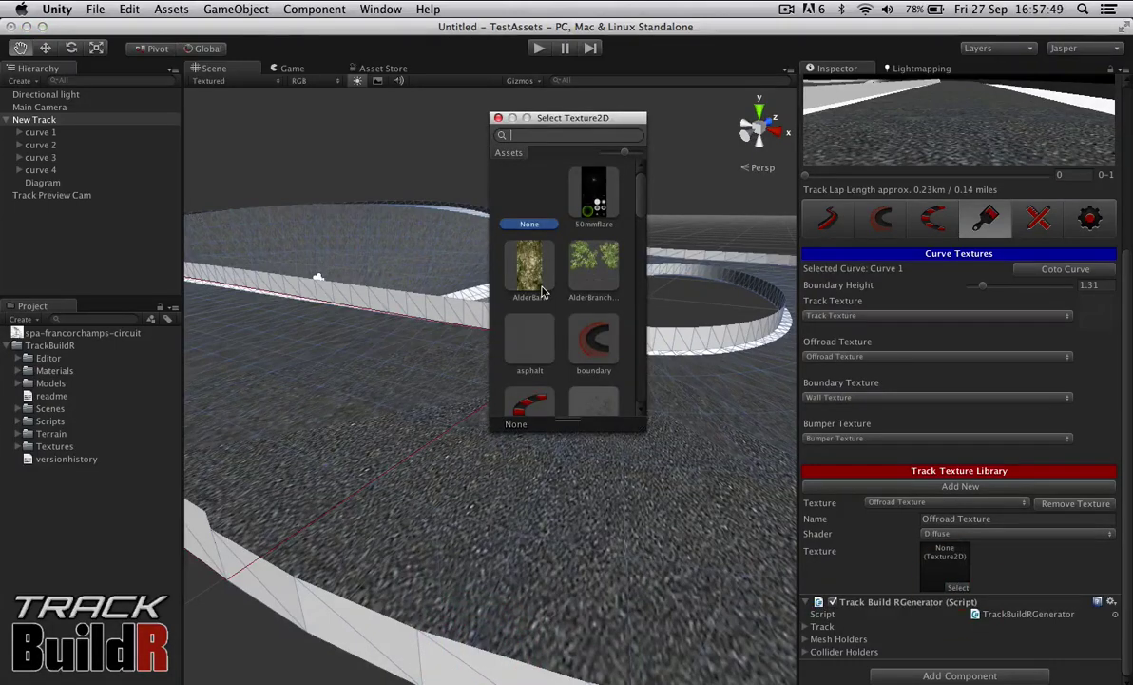
pyautogui.write('san')
pyautogui.doubleClick(577, 203)
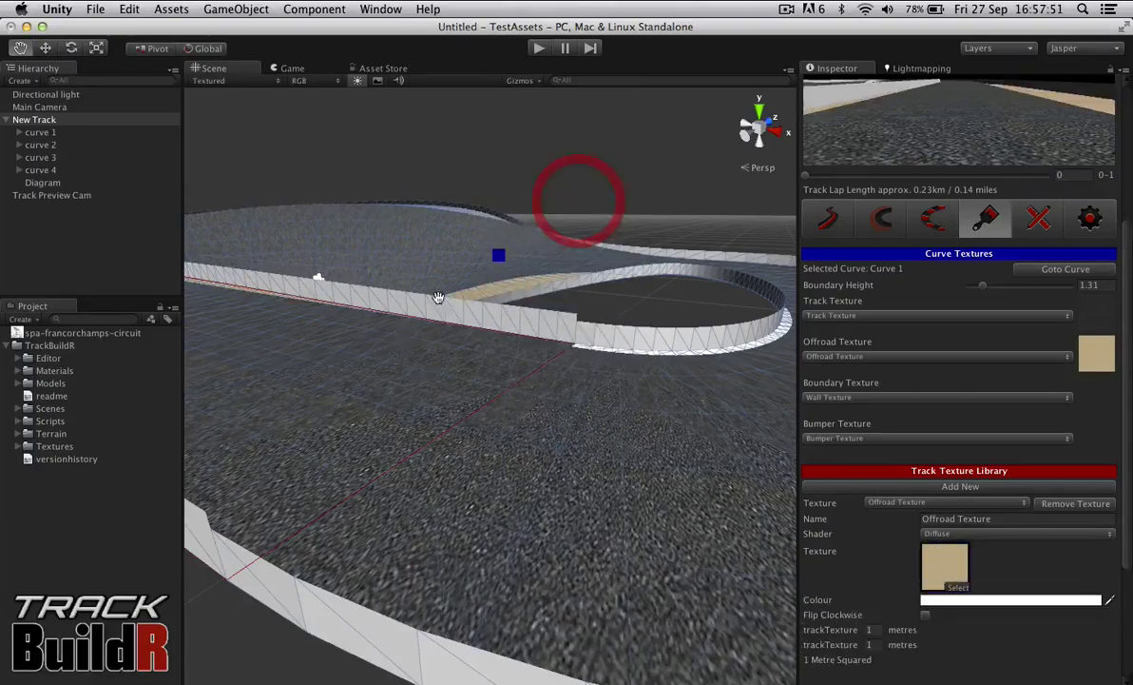
pyautogui.moveTo(437, 298); pyautogui.dragTo(343, 356, button='right')
pyautogui.keyDown('alt'); pyautogui.moveTo(343, 356); pyautogui.dragTo(220, 430); pyautogui.keyUp('alt')
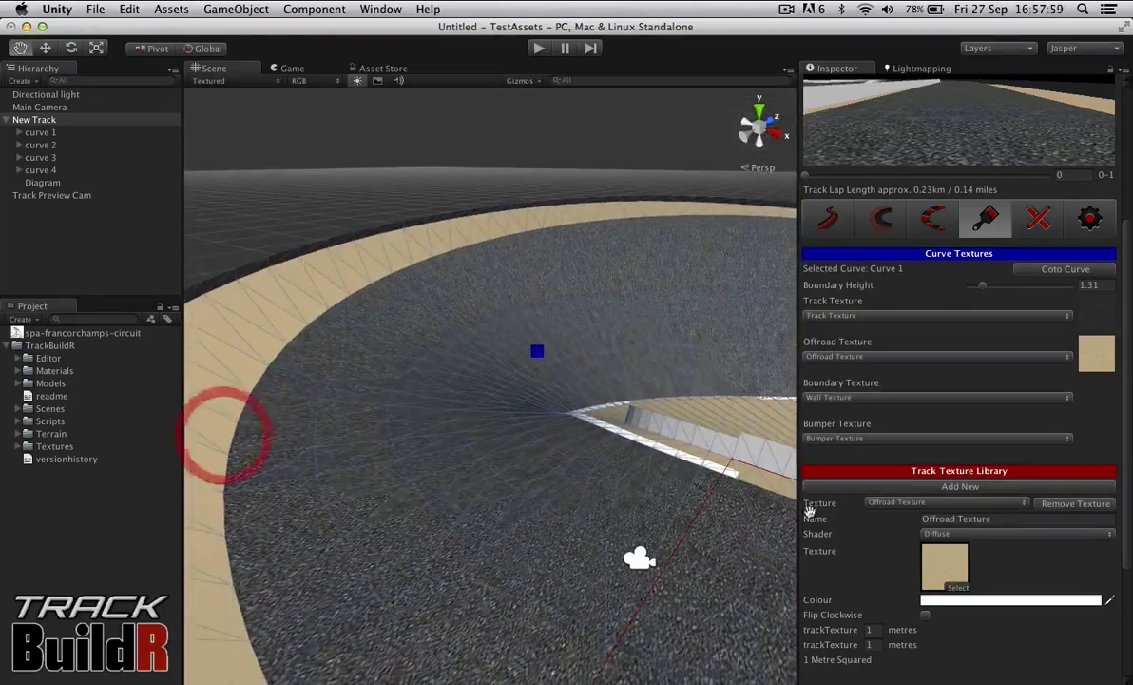
# Select Wall Texture in the Track Texture Library and assign it the metal_rib_fence_tile_bump texture.
pyautogui.click(934, 502)
pyautogui.click(946, 518)
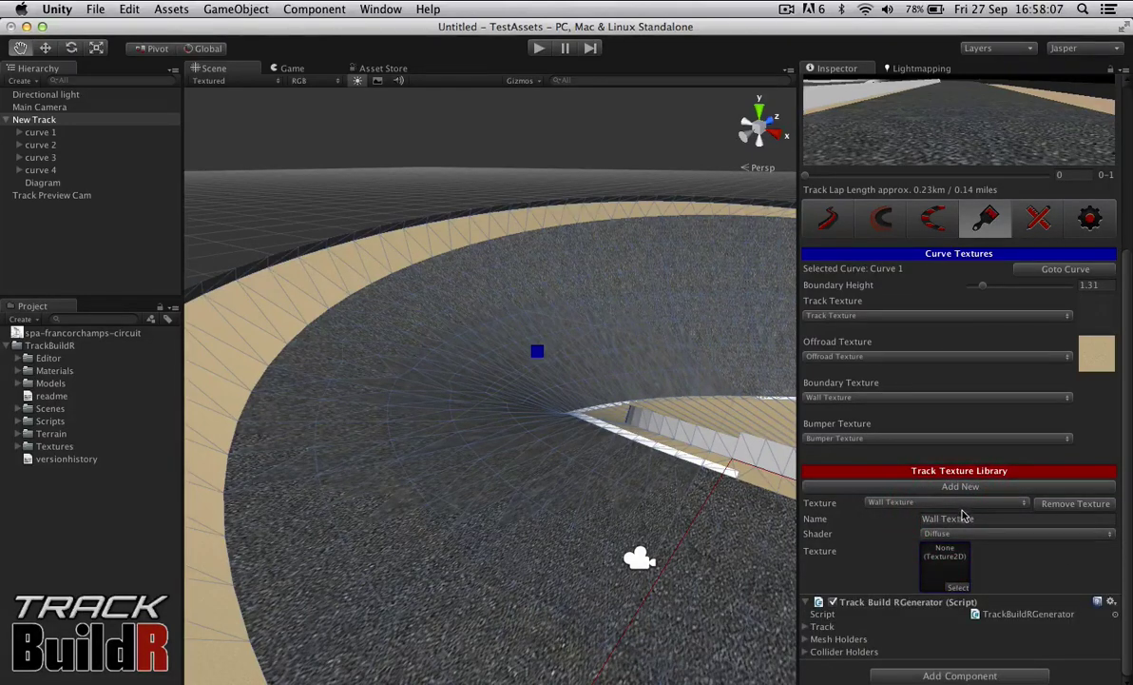
pyautogui.click(959, 589)
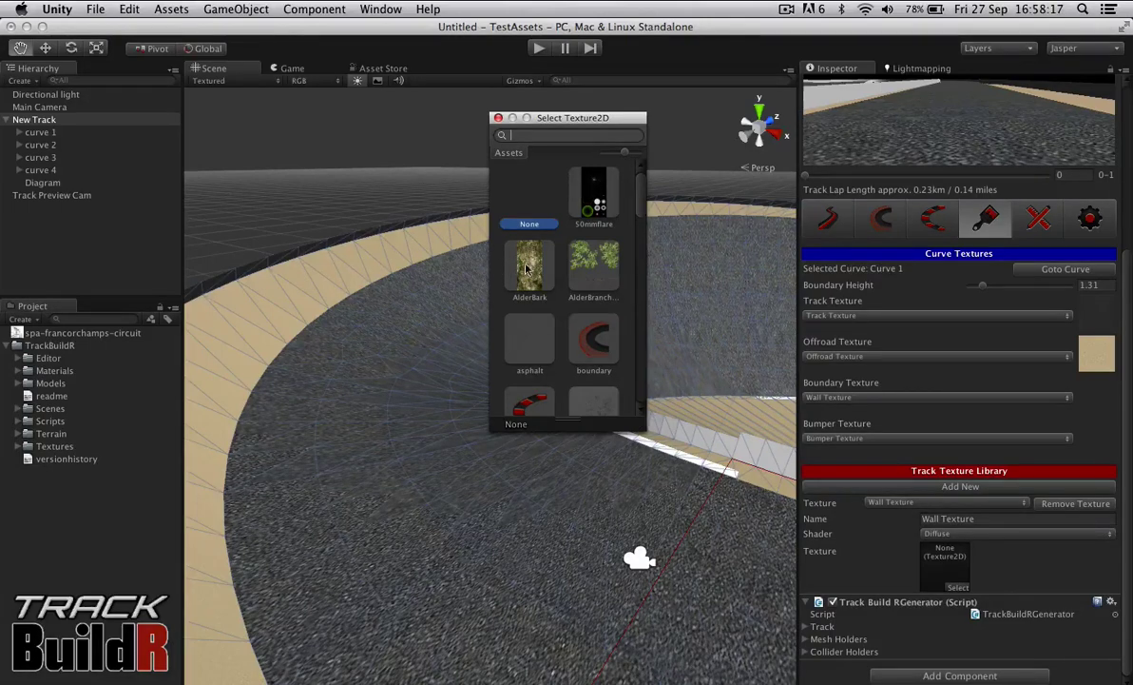
pyautogui.scroll(-10, 547, 276)
pyautogui.scroll(-5, 547, 276)
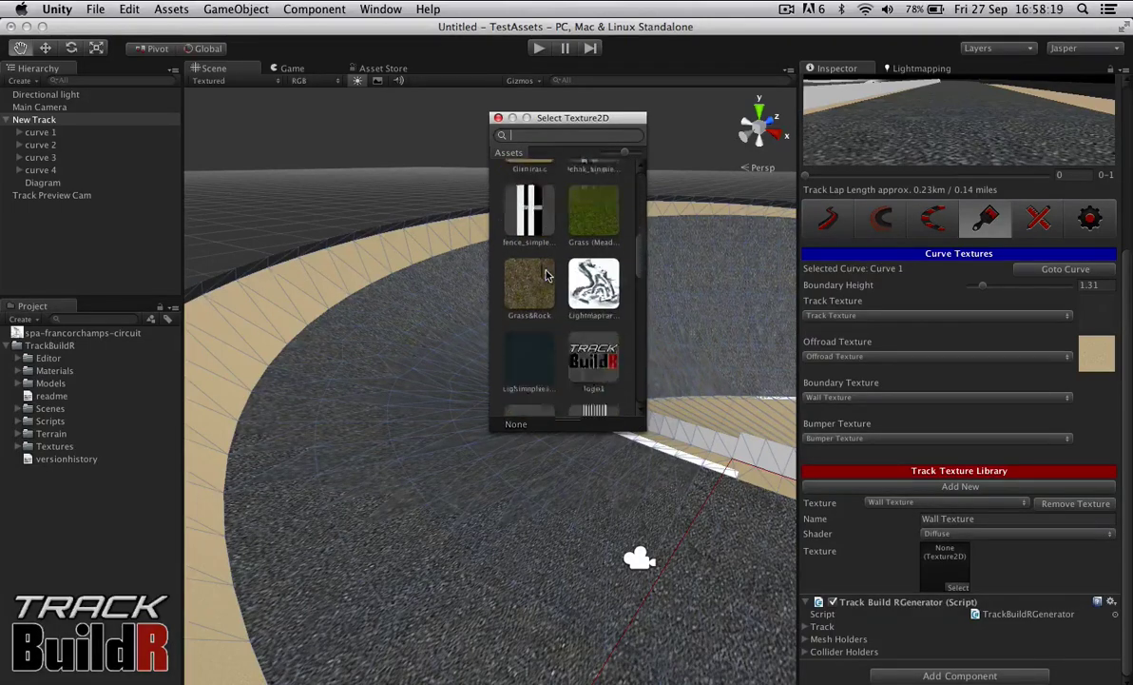
pyautogui.click(584, 366)
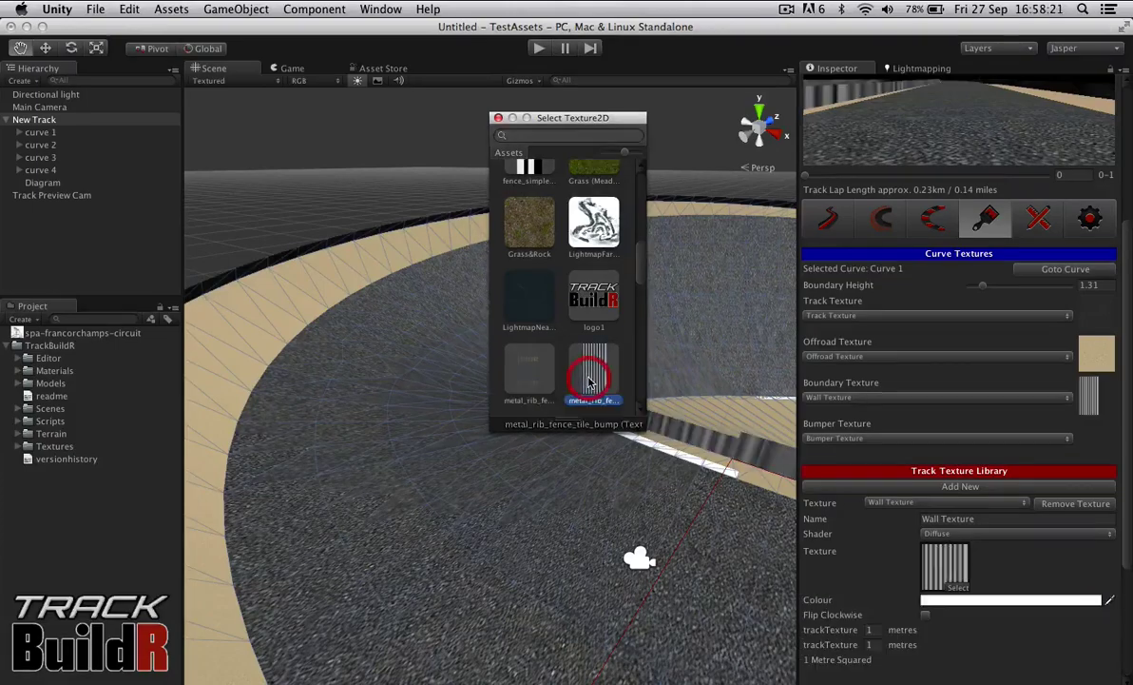
pyautogui.click(582, 379)
# Enable Flip Clockwise for Wall Texture and view the boundary wall along curve 1.
pyautogui.keyDown('alt'); pyautogui.moveTo(582, 378); pyautogui.dragTo(715, 420); pyautogui.keyUp('alt')
pyautogui.press('d')
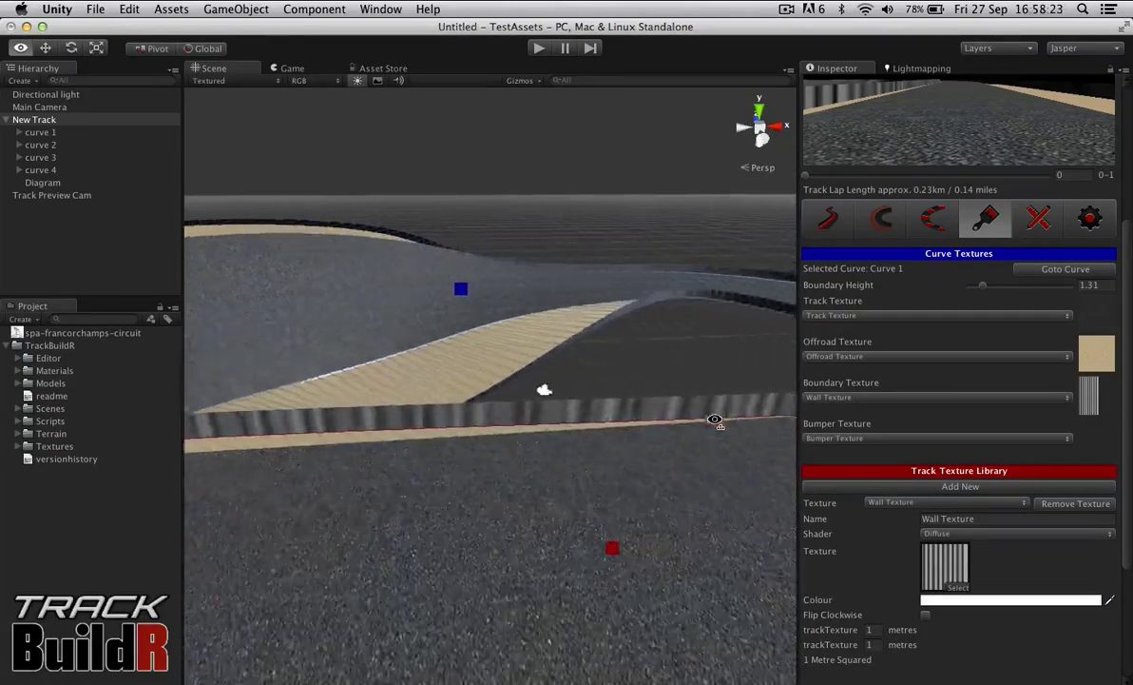
pyautogui.press('w')
pyautogui.moveTo(715, 420)
pyautogui.mouseDown(button='right')
pyautogui.moveTo(620, 378)
pyautogui.moveTo(628, 342)
pyautogui.moveTo(436, 331)
pyautogui.moveTo(631, 361)
pyautogui.moveTo(619, 380)
pyautogui.mouseUp(button='right')
pyautogui.click(925, 614)
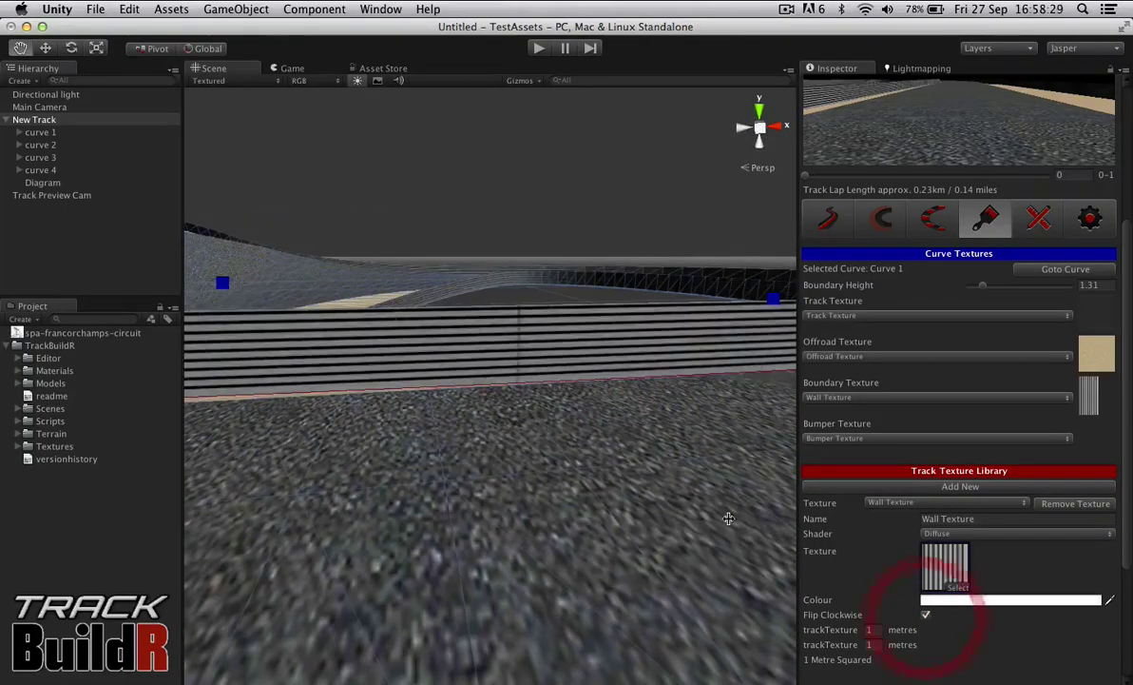
pyautogui.moveTo(493, 470)
pyautogui.mouseDown(button='right')
pyautogui.moveTo(415, 460)
pyautogui.moveTo(481, 482)
pyautogui.moveTo(418, 497)
pyautogui.mouseUp(button='right')
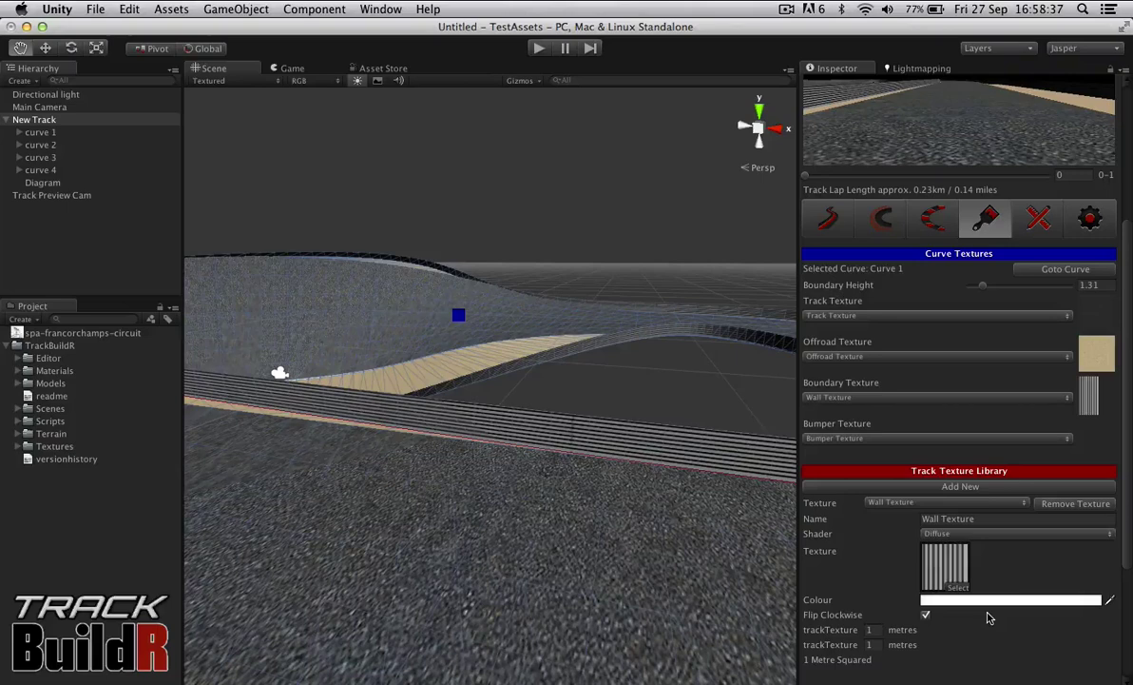
# Select Bumper Texture in the Track Texture Library and assign it the Road_Shoulders texture.
pyautogui.click(946, 502)
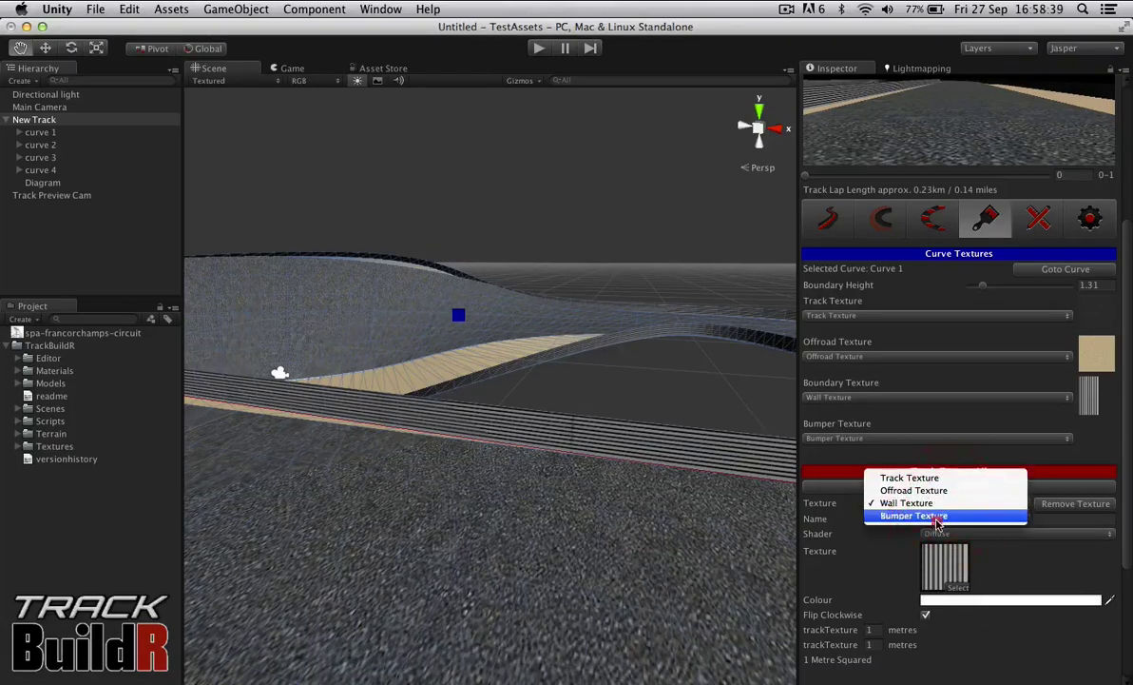
pyautogui.click(941, 515)
pyautogui.click(957, 585)
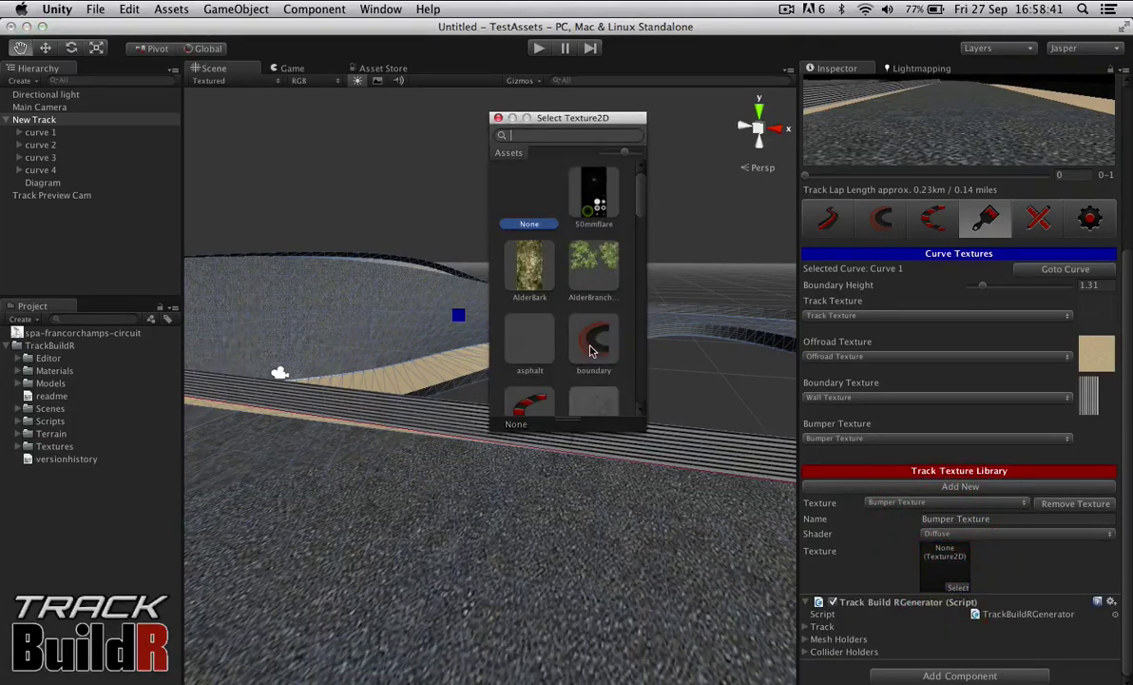
pyautogui.scroll(-5, 589, 342)
pyautogui.scroll(-10, 588, 344)
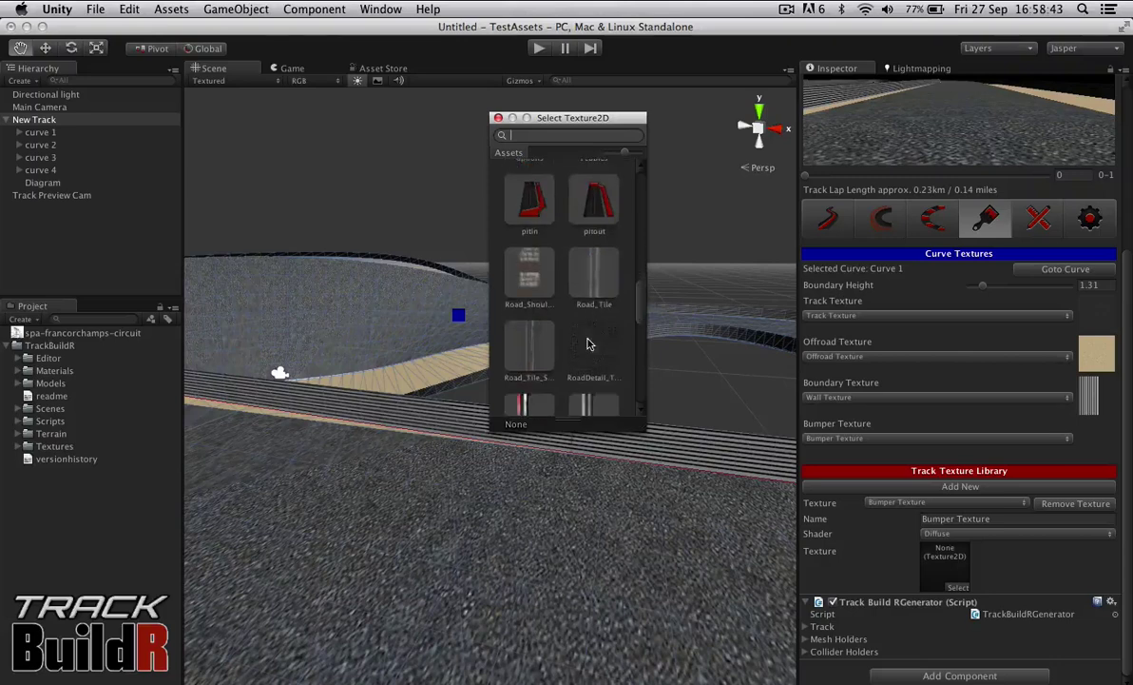
pyautogui.scroll(-15, 588, 344)
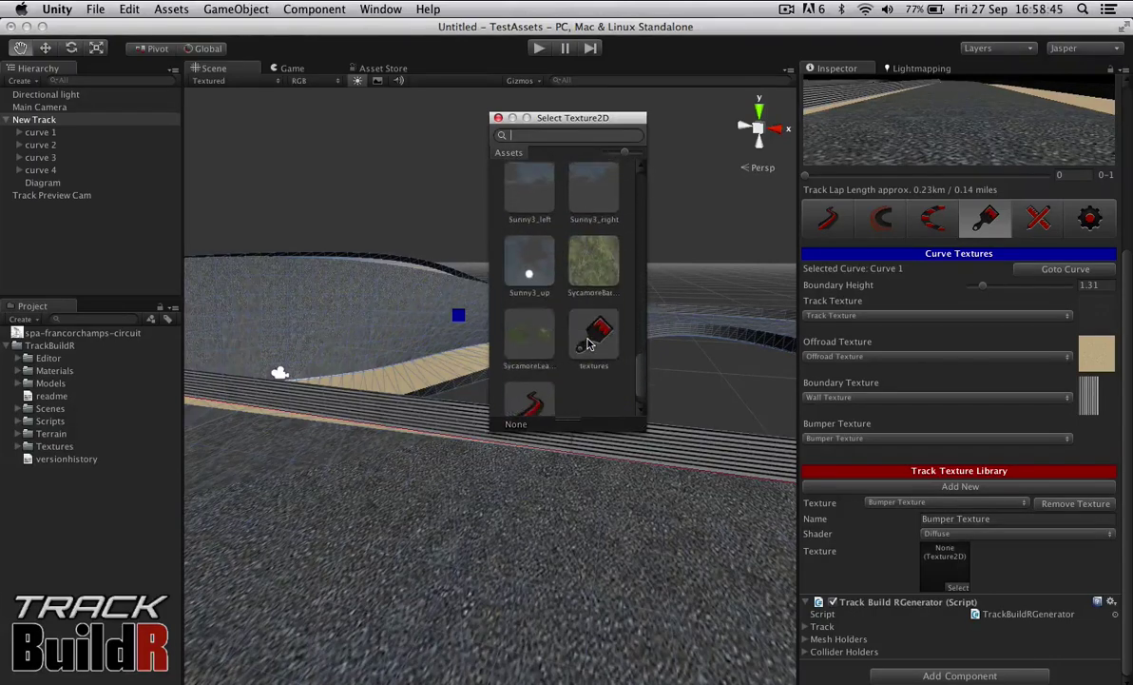
pyautogui.scroll(10, 588, 344)
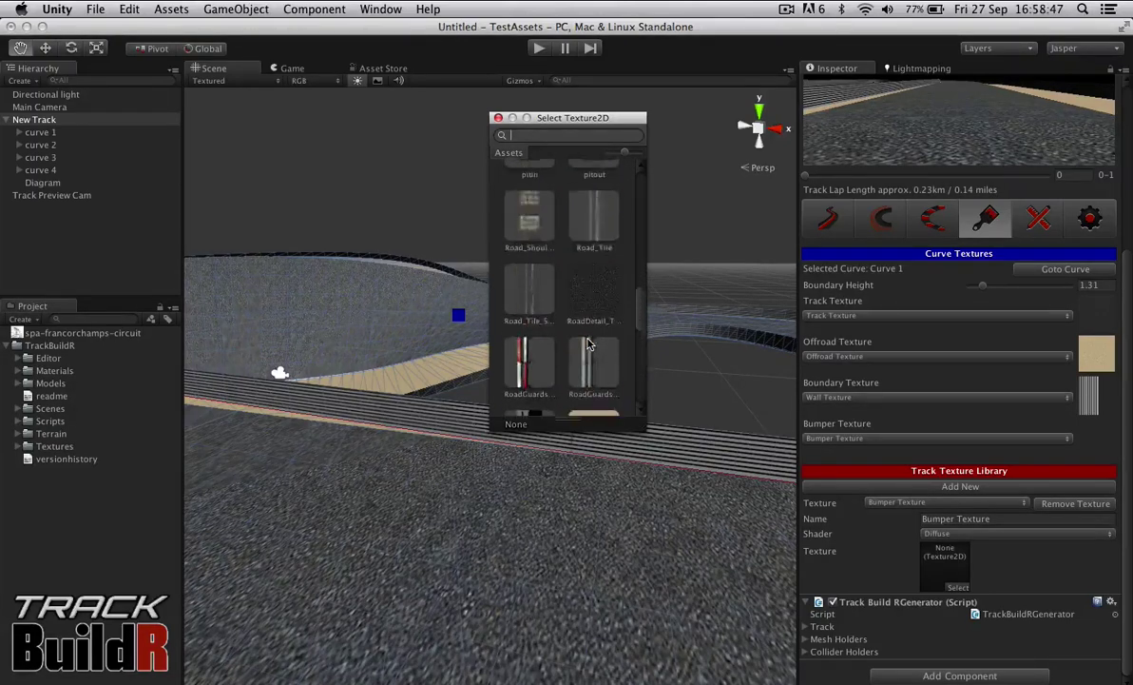
pyautogui.doubleClick(532, 331)
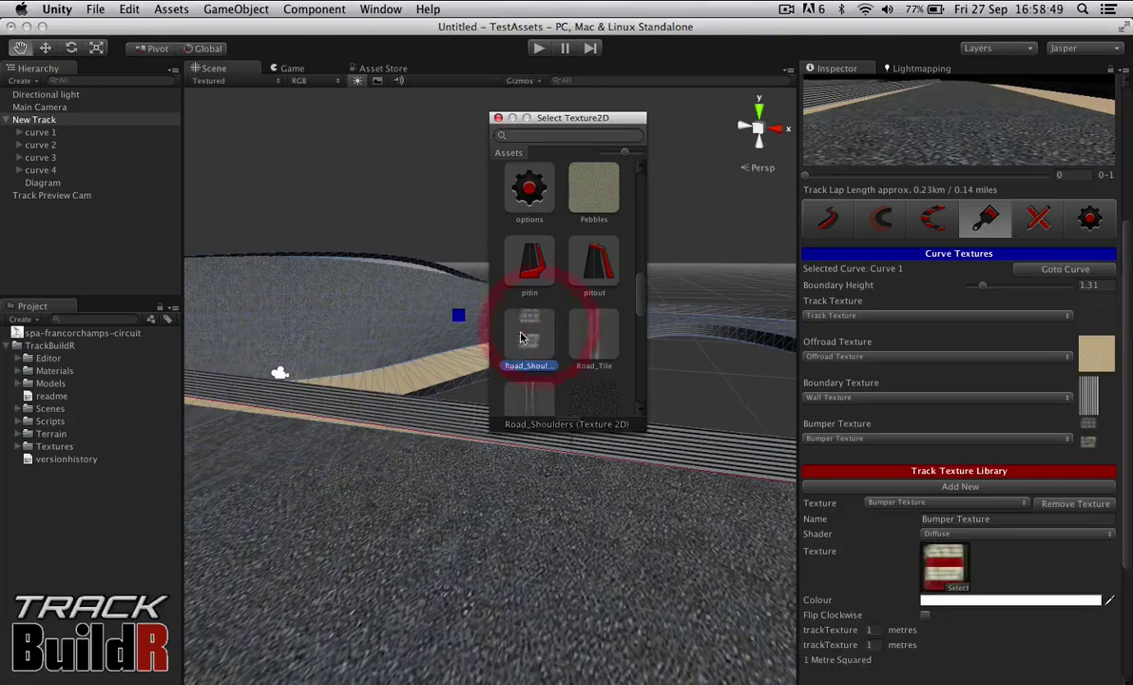
# Enable Flip Clockwise for Bumper Texture and view the striped bumper around the inner bend.
pyautogui.keyDown('alt'); pyautogui.moveTo(625, 471); pyautogui.dragTo(667, 480); pyautogui.keyUp('alt')
pyautogui.press('d')
pyautogui.moveTo(667, 479); pyautogui.dragTo(665, 478, button='right')
pyautogui.press('w')
pyautogui.press('w')
pyautogui.moveTo(484, 469); pyautogui.dragTo(440, 554, button='right')
pyautogui.press('w')
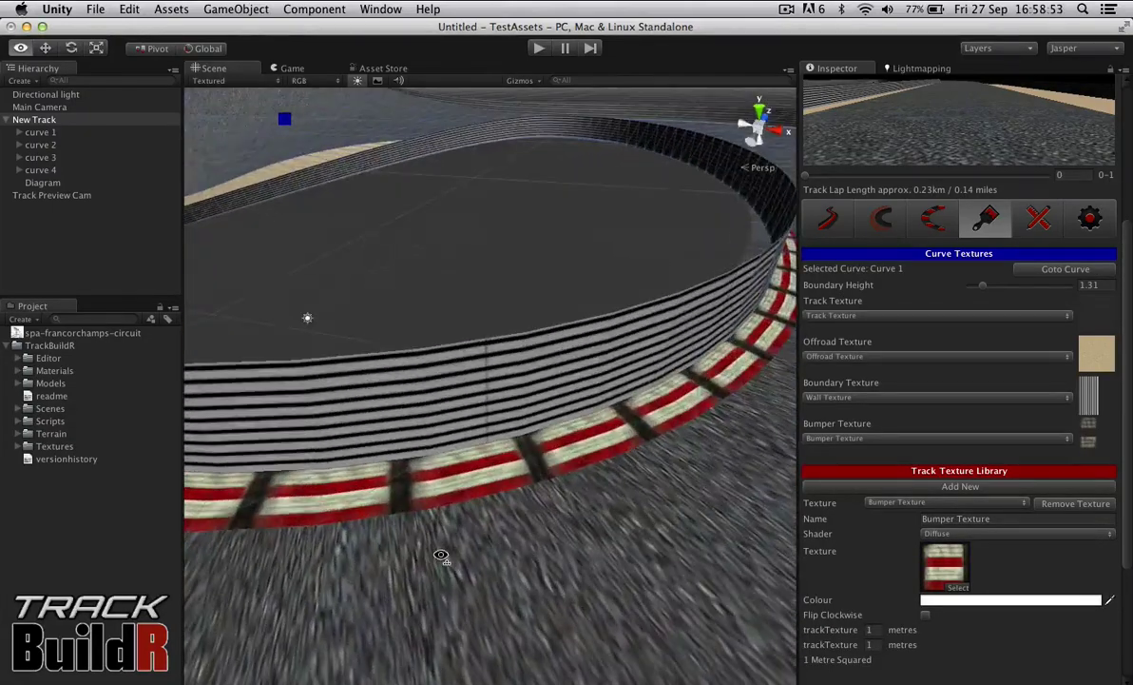
pyautogui.click(927, 616)
pyautogui.click(927, 616)
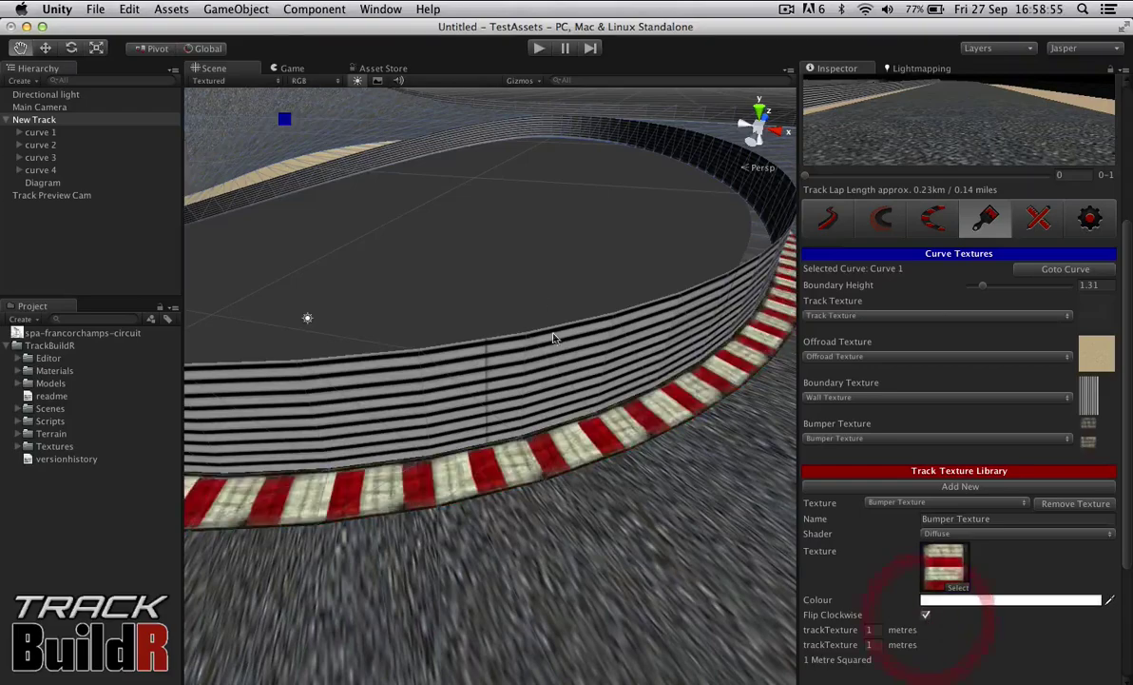
pyautogui.keyDown('alt'); pyautogui.moveTo(428, 304); pyautogui.dragTo(501, 294); pyautogui.keyUp('alt')
pyautogui.press('s')
pyautogui.moveTo(502, 294)
pyautogui.mouseDown(button='right')
pyautogui.moveTo(286, 294)
pyautogui.moveTo(484, 282)
pyautogui.mouseUp(button='right')
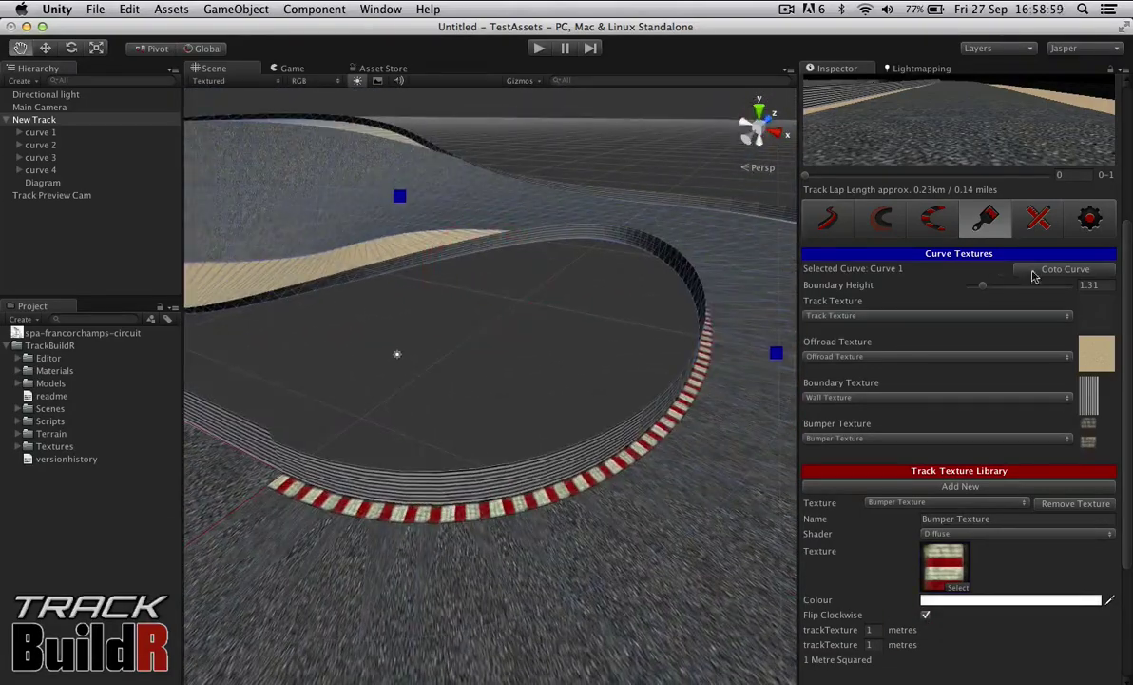
# Open the Track Bumpers settings, switch the bumpers off and back on, and view them around the bend.
pyautogui.click(943, 222)
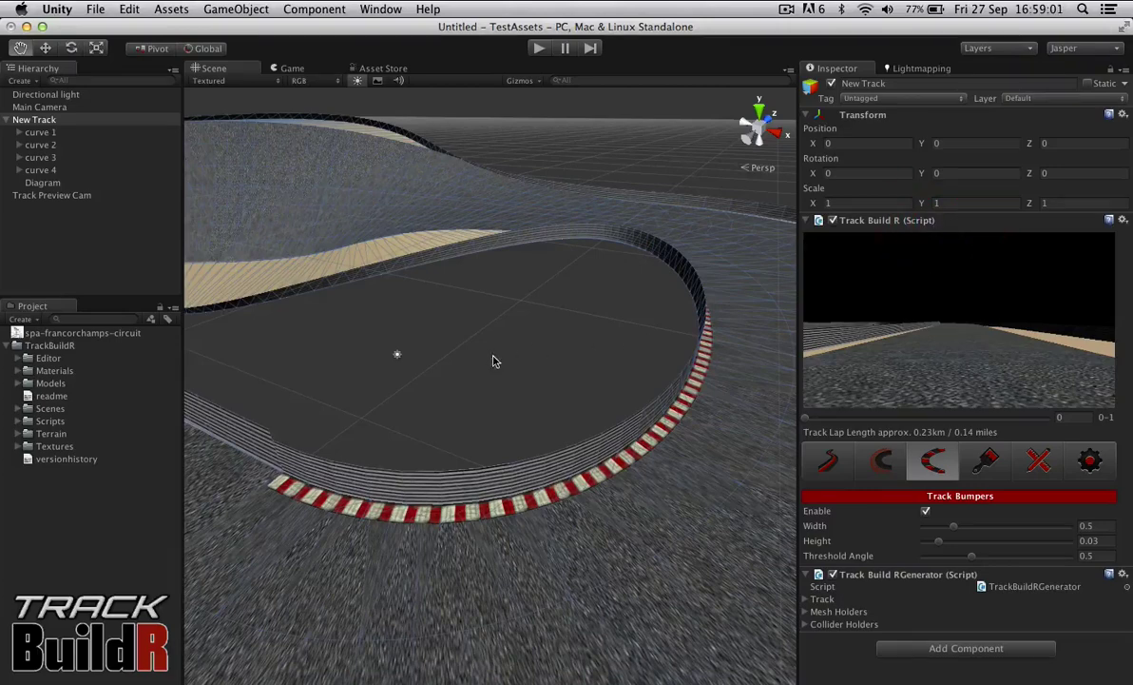
pyautogui.click(926, 512)
pyautogui.click(926, 513)
pyautogui.moveTo(501, 309); pyautogui.dragTo(728, 375, button='right')
pyautogui.press('w')
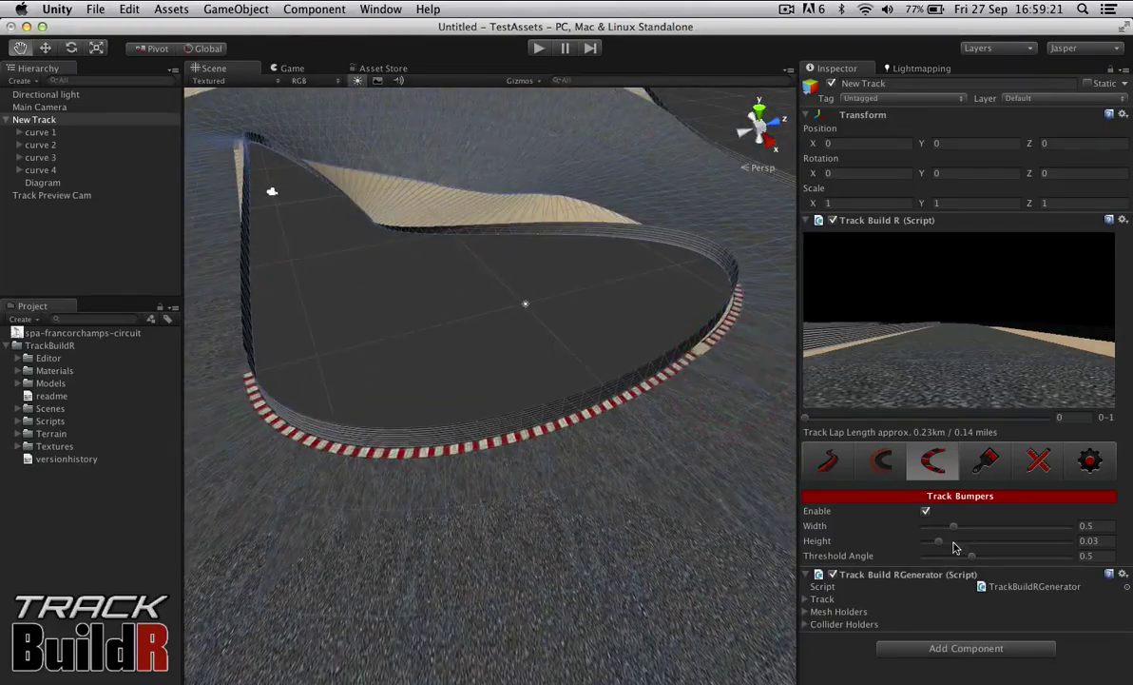
# Set the track bumpers' Width to 1.11 and Height to 0.19.
pyautogui.moveTo(955, 530); pyautogui.dragTo(981, 550)
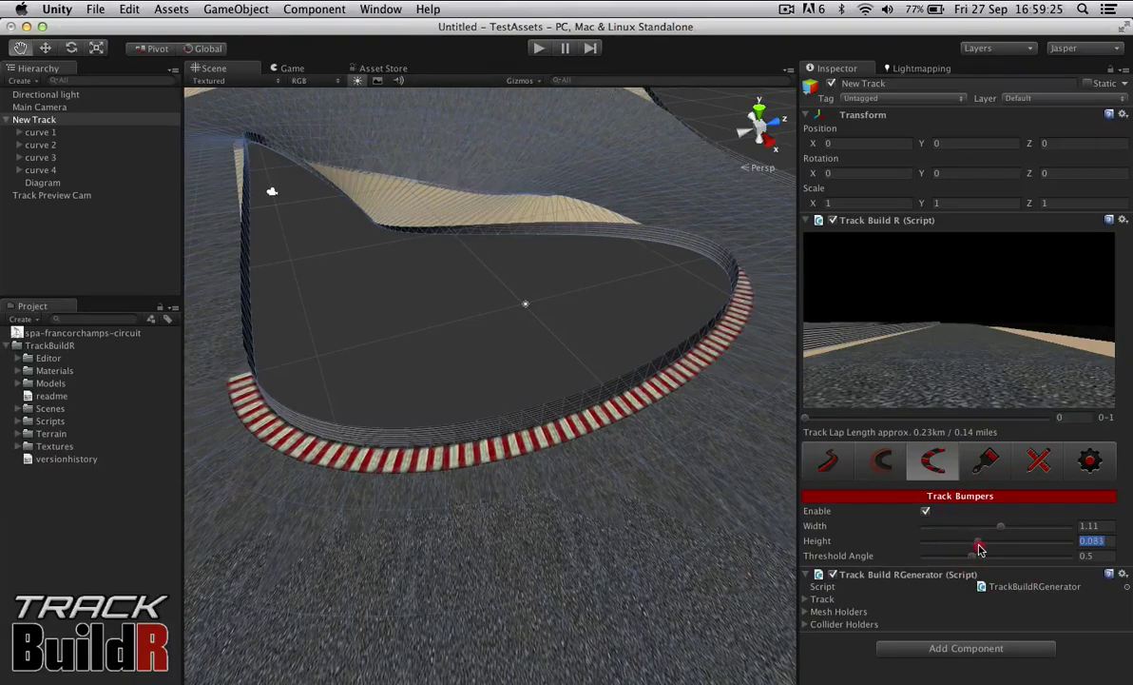
pyautogui.moveTo(676, 501); pyautogui.dragTo(766, 404, button='right')
pyautogui.press('w')
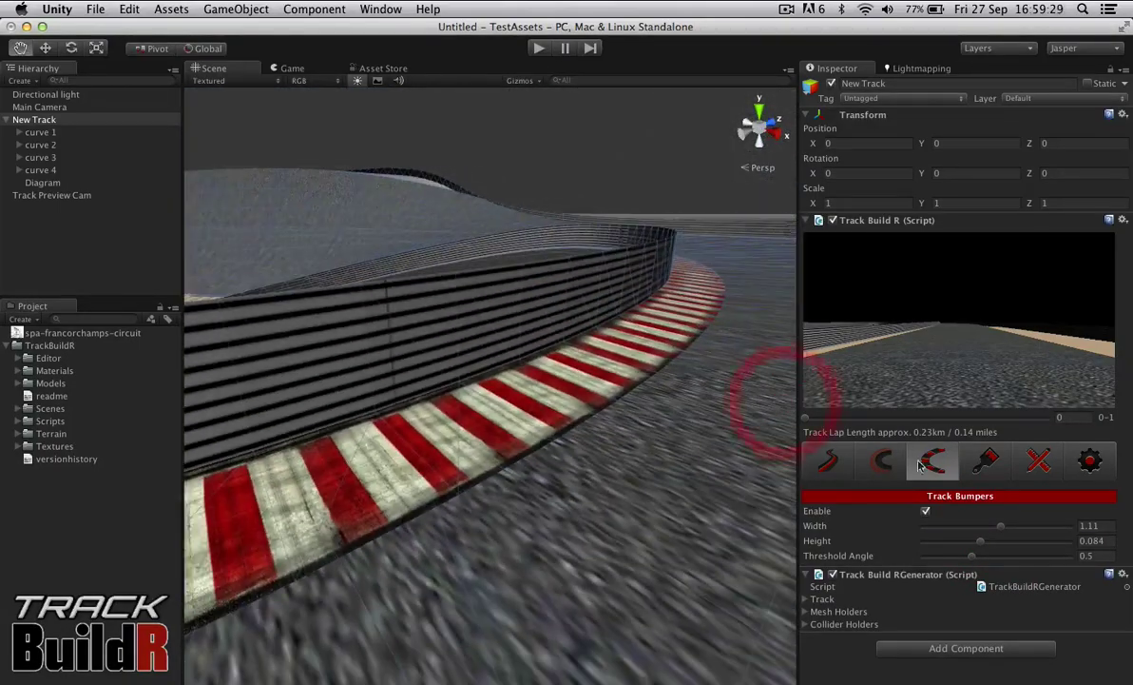
pyautogui.moveTo(981, 541); pyautogui.dragTo(1063, 543)
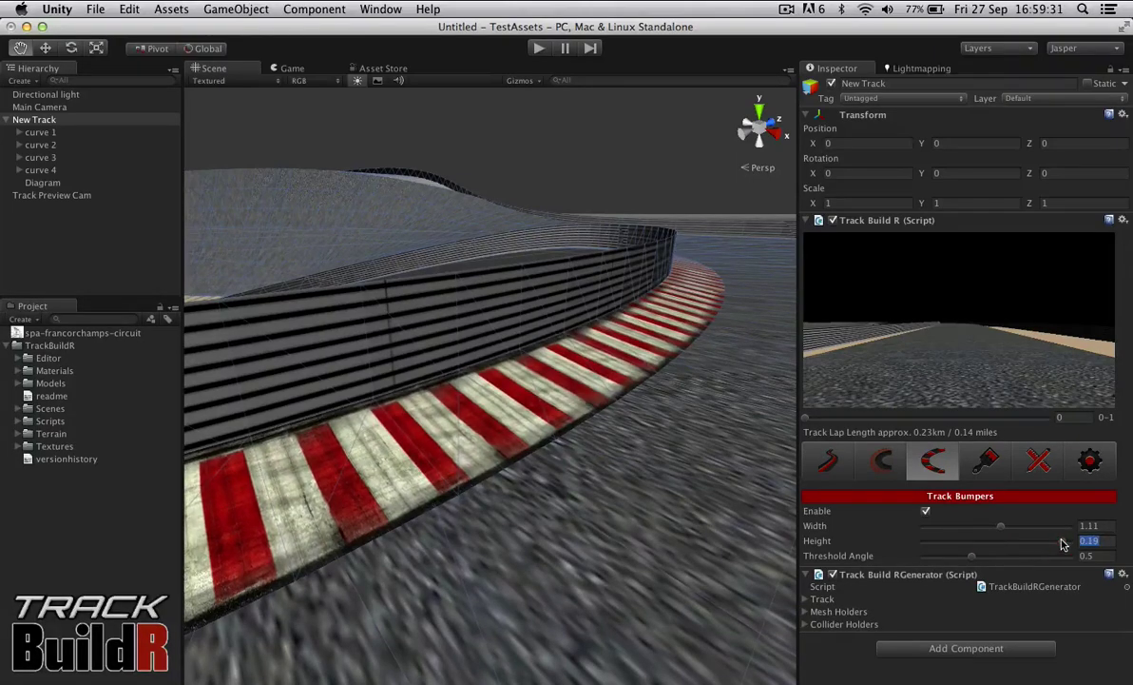
# Try Threshold Angle values of 1.467, 0.005 and 0.717 for the track bumpers.
pyautogui.moveTo(974, 560); pyautogui.dragTo(1067, 557)
pyautogui.moveTo(672, 554); pyautogui.dragTo(696, 584, button='right')
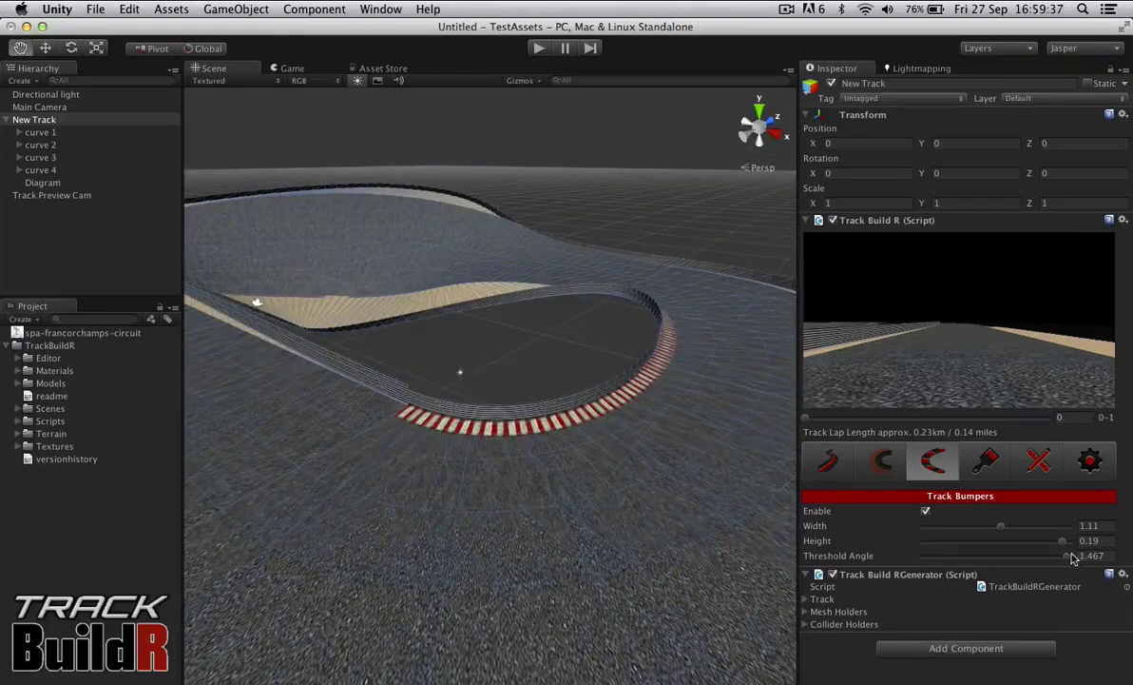
pyautogui.moveTo(1071, 557); pyautogui.dragTo(914, 568)
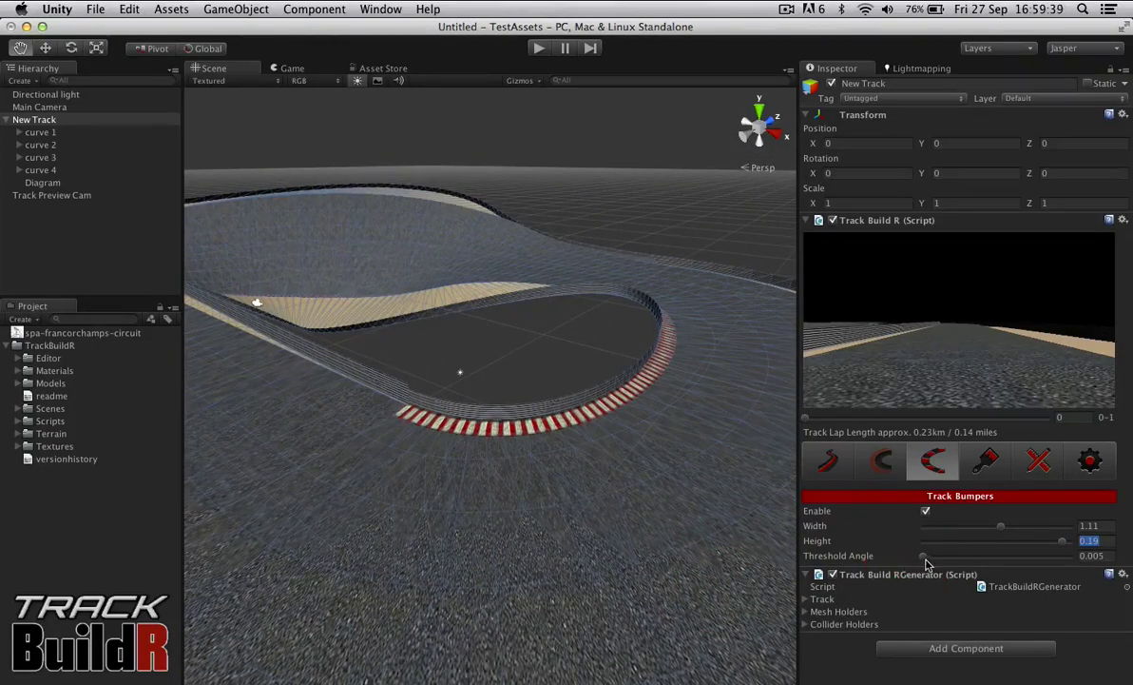
pyautogui.moveTo(986, 559); pyautogui.dragTo(995, 561)
# View the bumper on the wide sandy bend, try a Threshold Angle of 1.229, and settle on 0.406.
pyautogui.moveTo(427, 357); pyautogui.dragTo(1, 385, button='right')
pyautogui.press('d')
pyautogui.moveTo(513, 370); pyautogui.dragTo(210, 460, button='right')
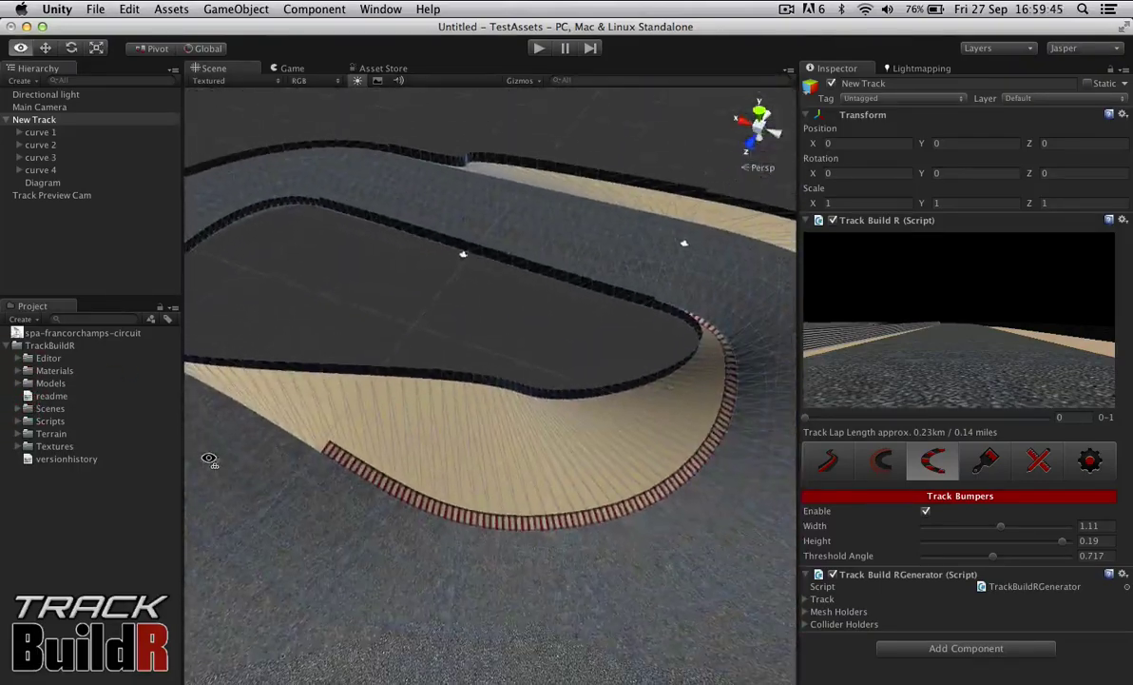
pyautogui.moveTo(991, 556); pyautogui.dragTo(1044, 556)
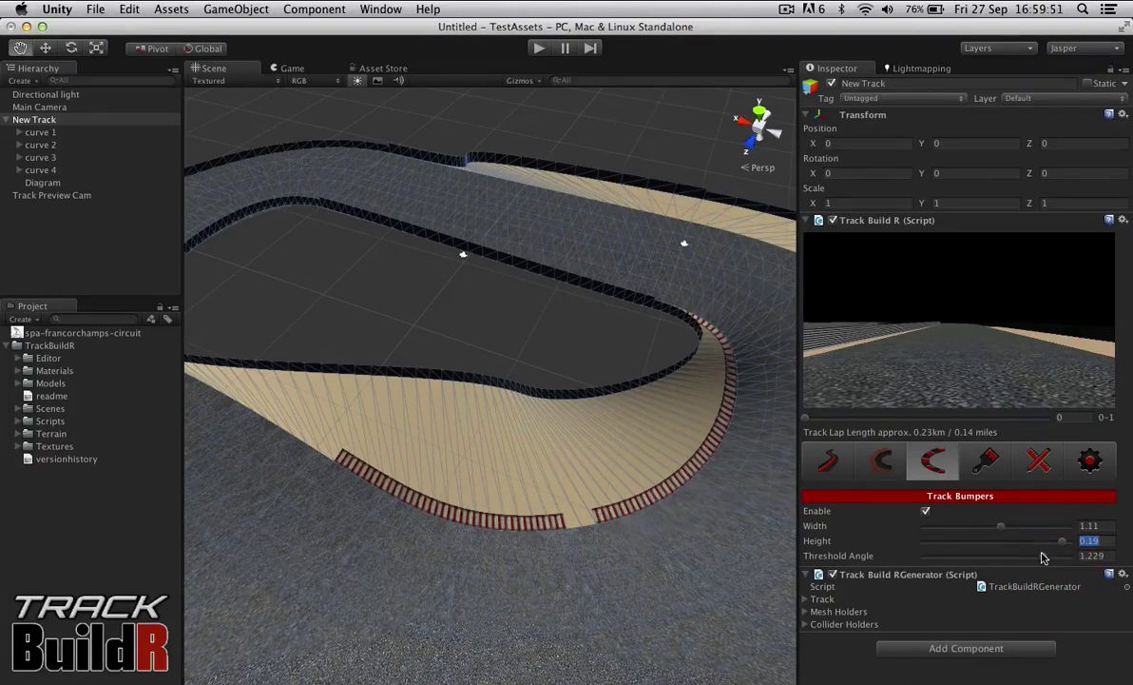
pyautogui.moveTo(1003, 561); pyautogui.dragTo(963, 563)
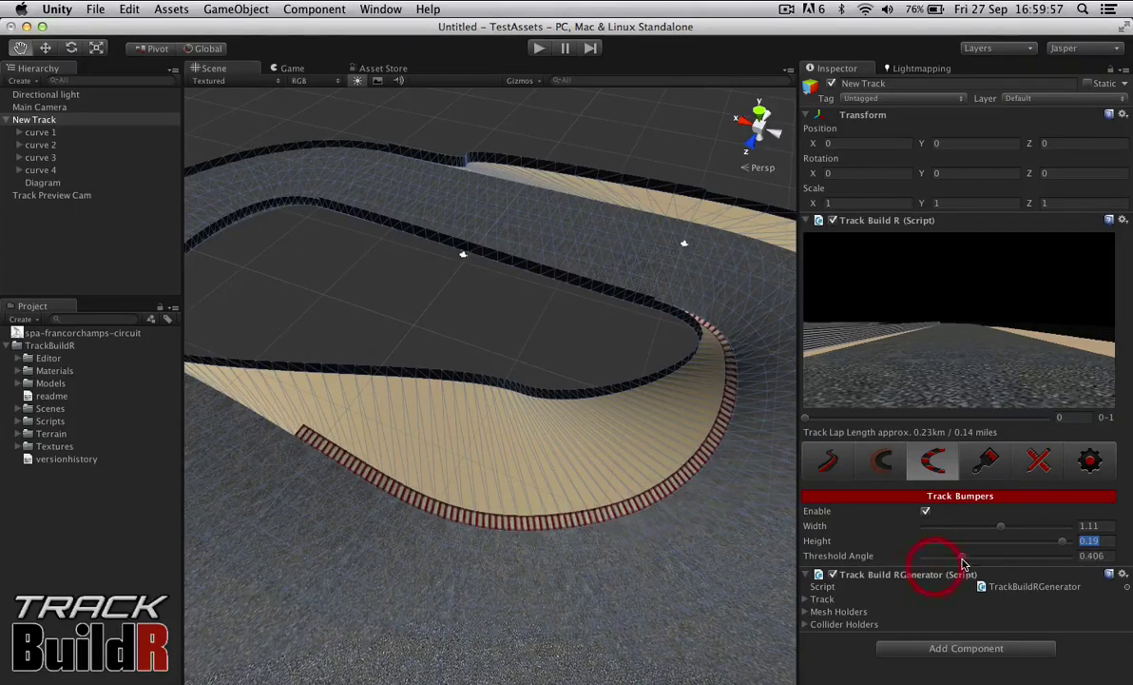
# Set curve 1's Track Texture to Offroad Texture in the Curve Textures settings and focus the view on that curve.
pyautogui.click(986, 462)
pyautogui.scroll(-4, 885, 538)
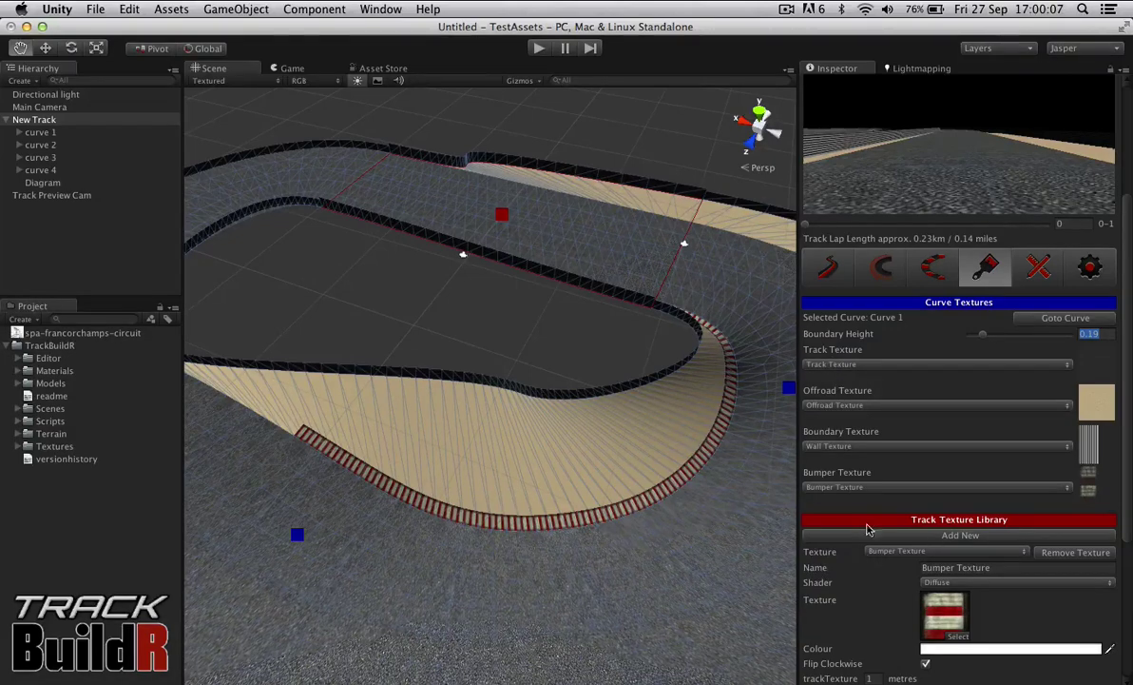
pyautogui.click(839, 366)
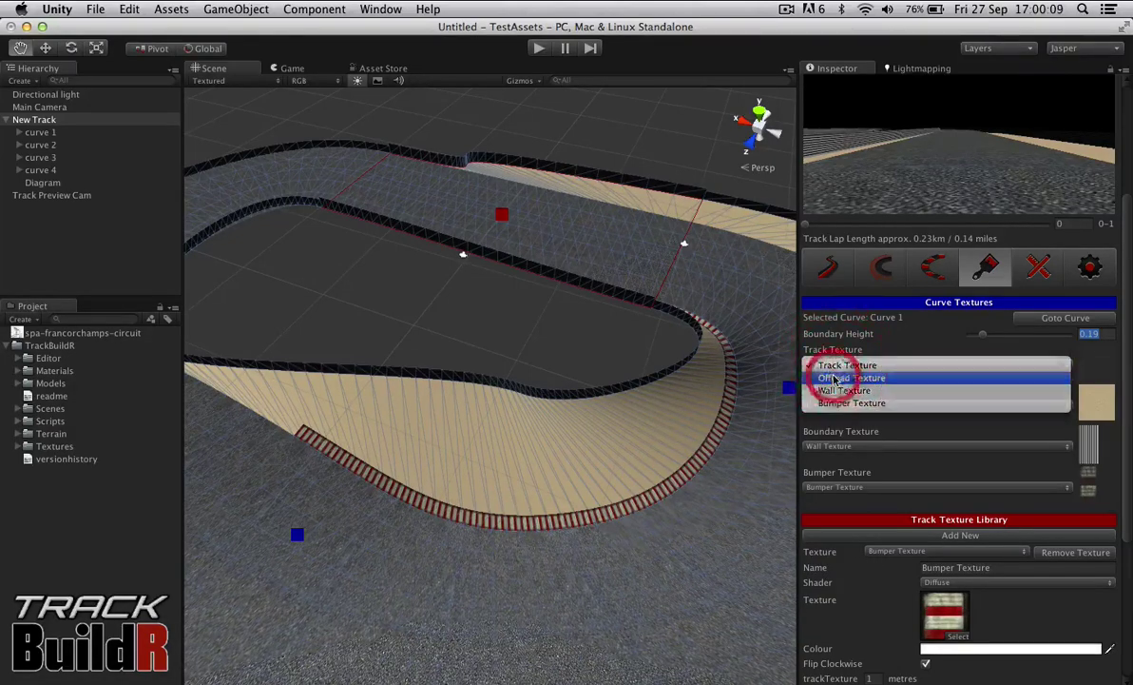
pyautogui.click(831, 377)
pyautogui.keyDown('alt'); pyautogui.moveTo(541, 382); pyautogui.dragTo(298, 341); pyautogui.keyUp('alt')
pyautogui.keyDown('alt'); pyautogui.moveTo(629, 398); pyautogui.dragTo(257, 430); pyautogui.keyUp('alt')
pyautogui.scroll(-5, 257, 430)
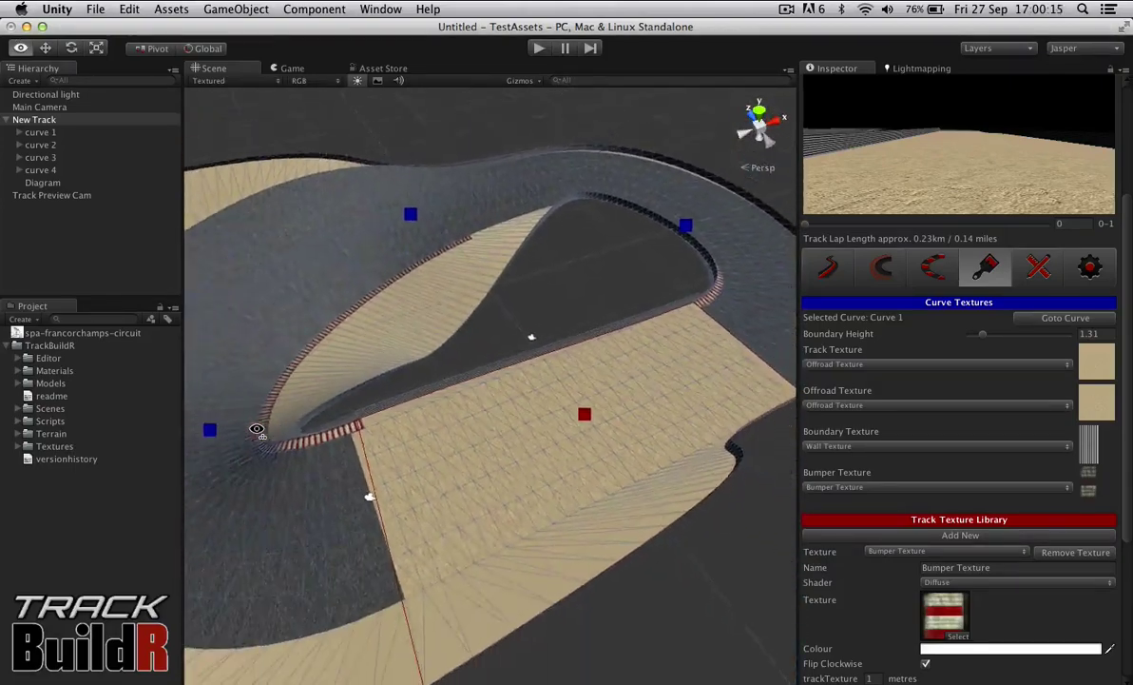
pyautogui.click(585, 416)
pyautogui.click(1051, 321)
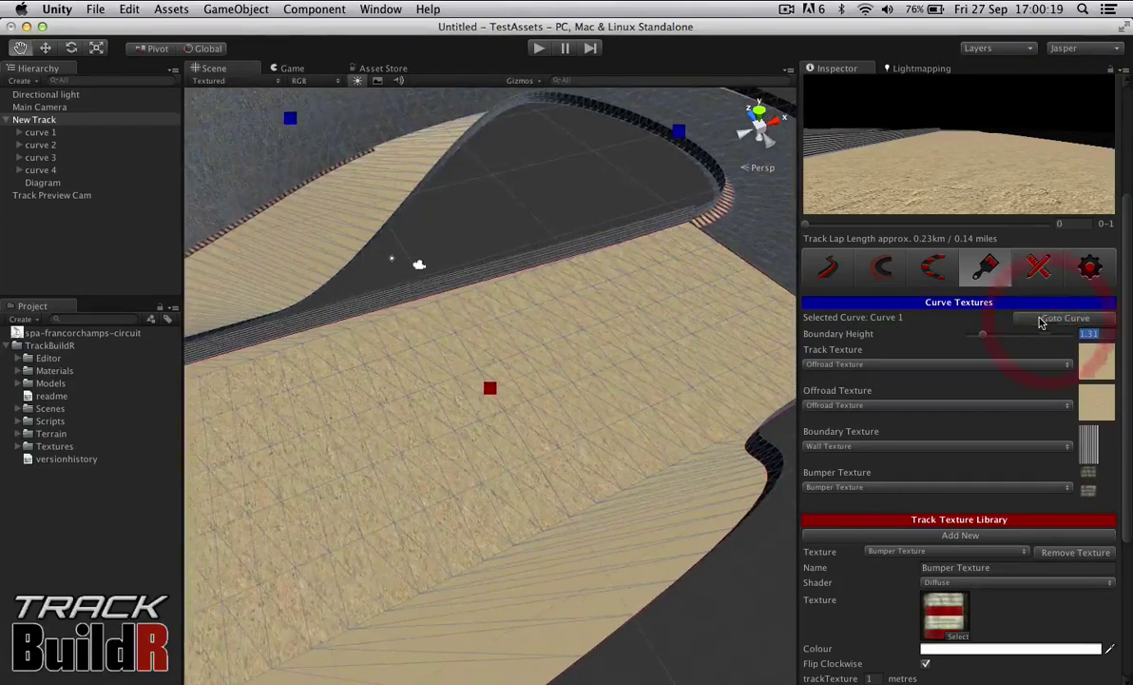
# Select curve 2 and set its Track Texture to Bumper Texture in the Curve Textures settings.
pyautogui.click(679, 132)
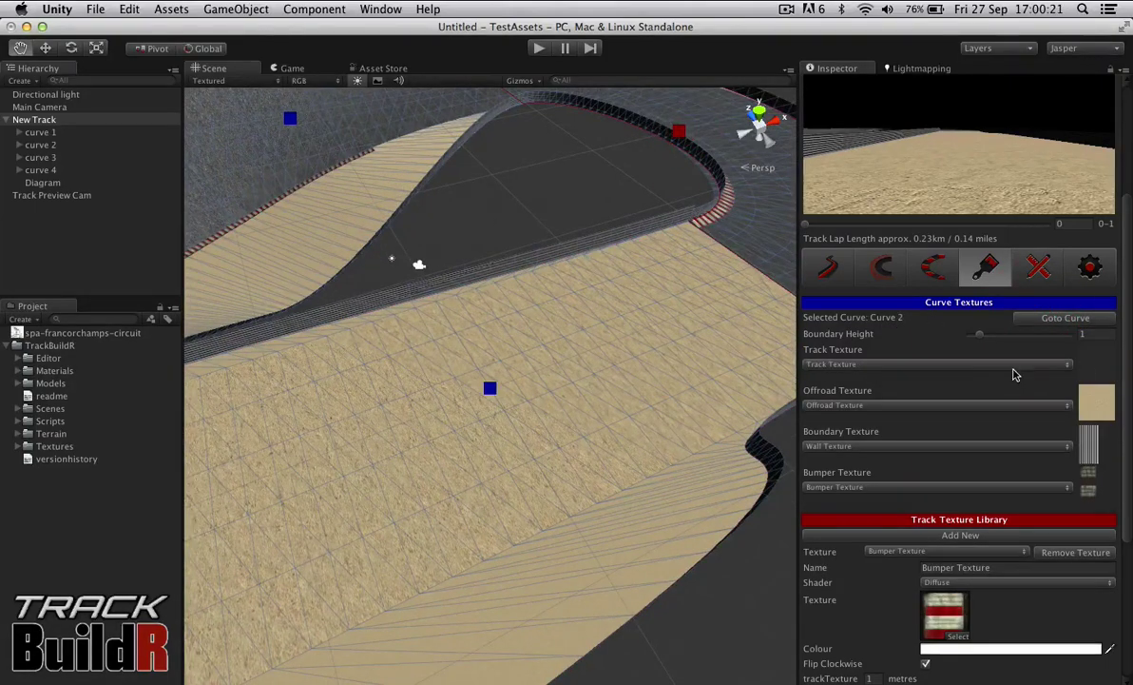
pyautogui.click(977, 367)
pyautogui.click(915, 403)
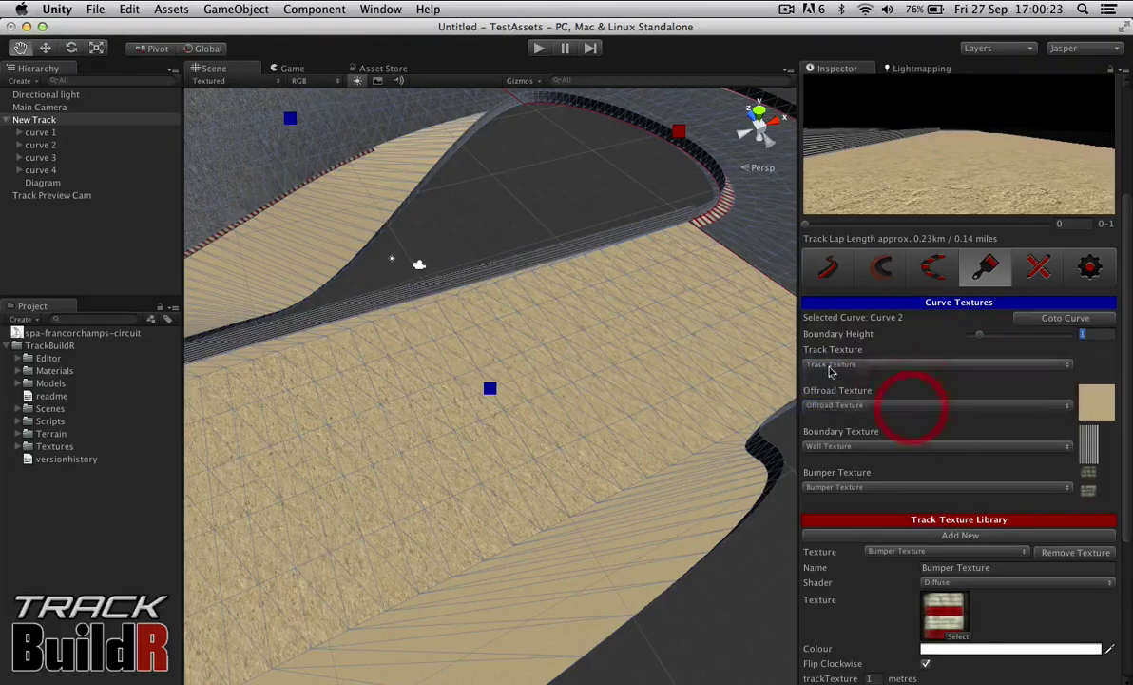
pyautogui.press('d')
pyautogui.moveTo(706, 321); pyautogui.dragTo(472, 356, button='right')
pyautogui.keyDown('alt'); pyautogui.moveTo(471, 356); pyautogui.dragTo(638, 295); pyautogui.keyUp('alt')
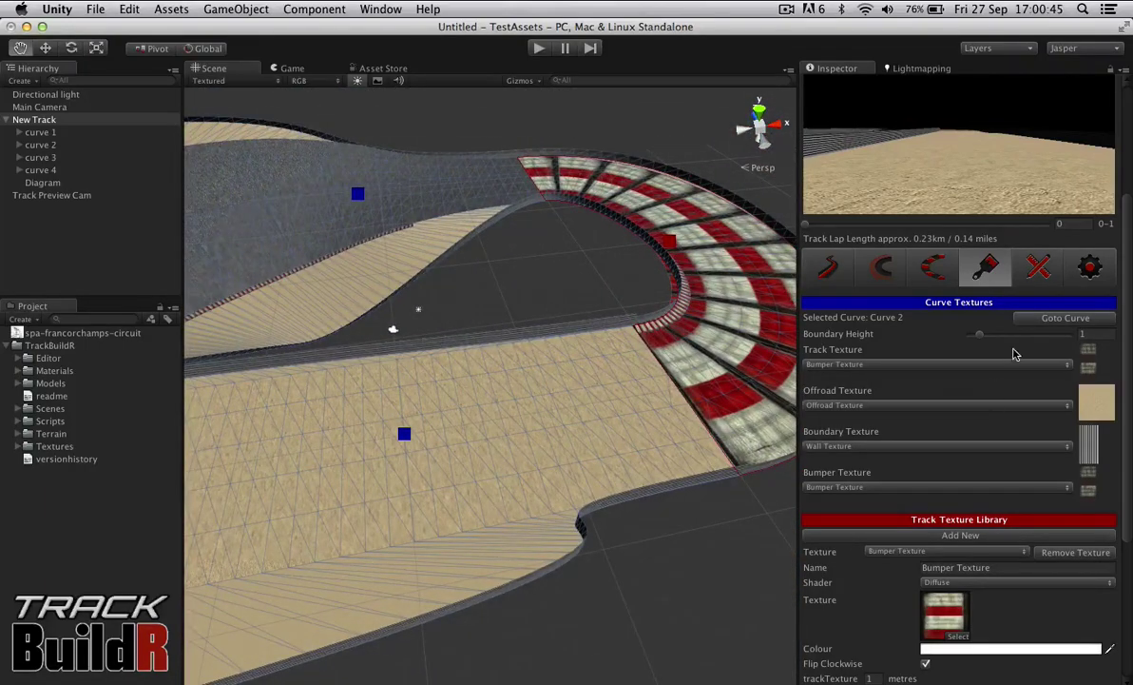
# View the Diagram Image settings, and turn off Show Wireframe in the track's Generation Options.
pyautogui.click(1039, 273)
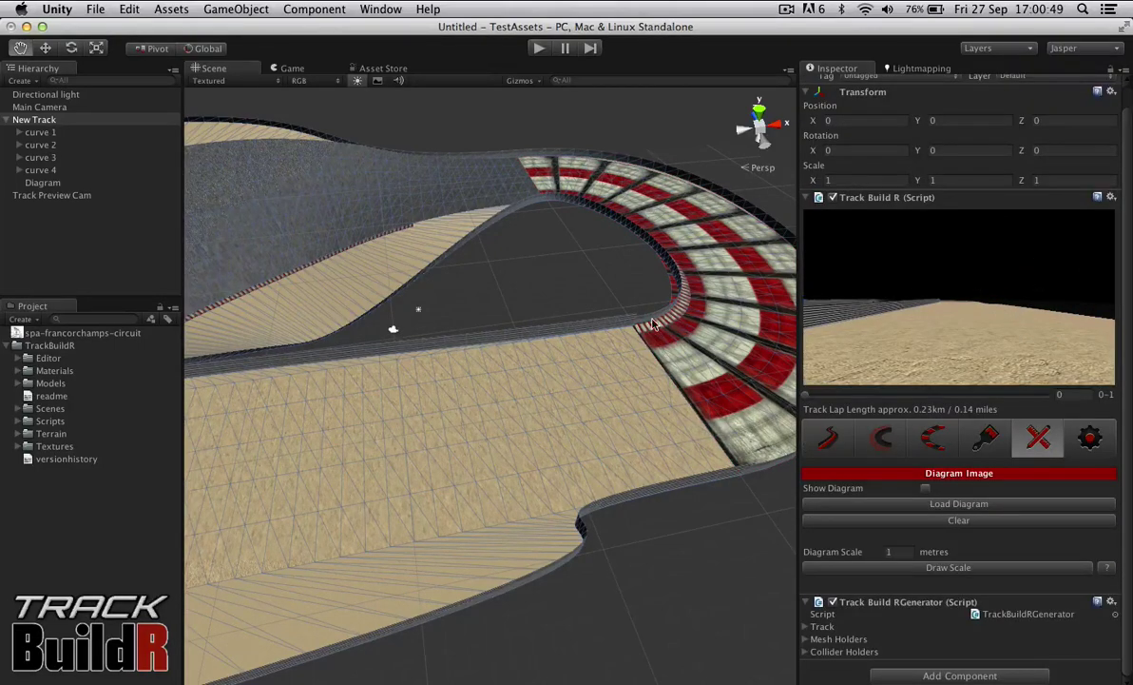
pyautogui.keyDown('alt'); pyautogui.moveTo(566, 278); pyautogui.dragTo(690, 252); pyautogui.keyUp('alt')
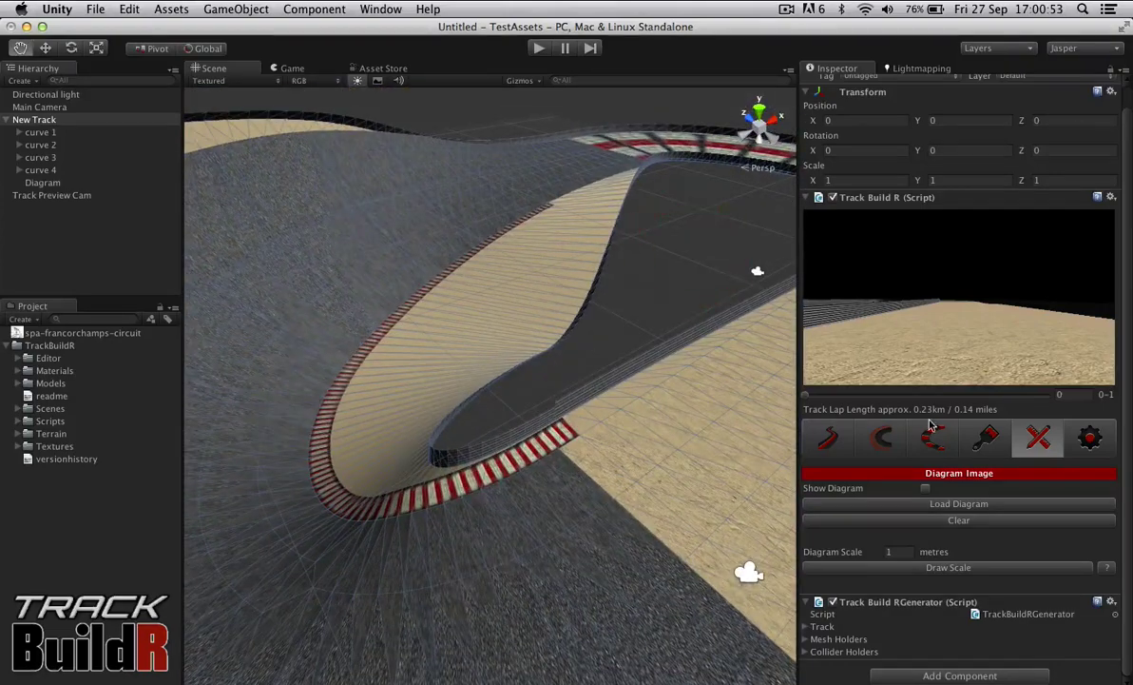
pyautogui.click(1090, 447)
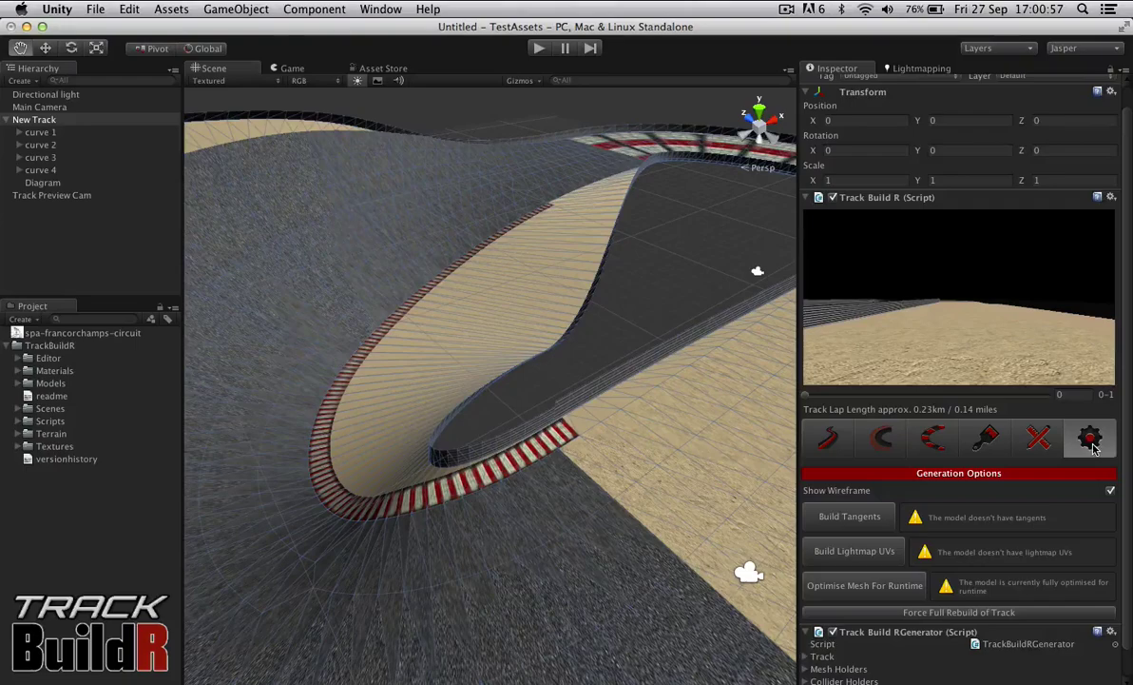
pyautogui.moveTo(603, 474); pyautogui.dragTo(711, 448, button='right')
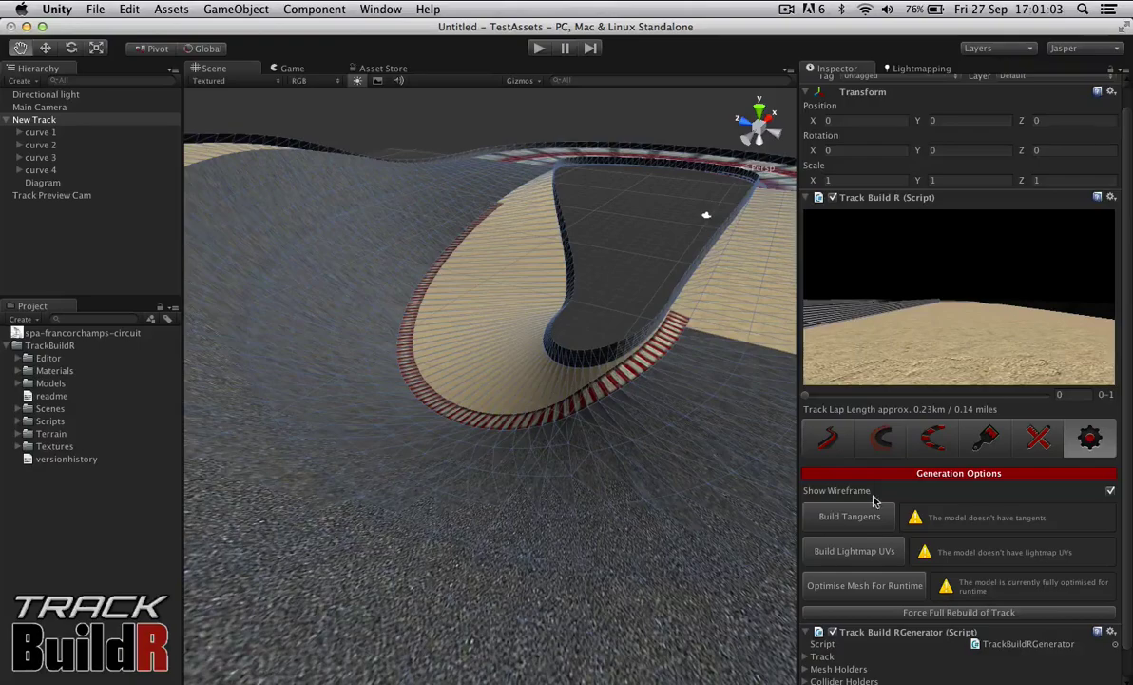
pyautogui.click(1111, 491)
pyautogui.moveTo(528, 443); pyautogui.dragTo(475, 447, button='right')
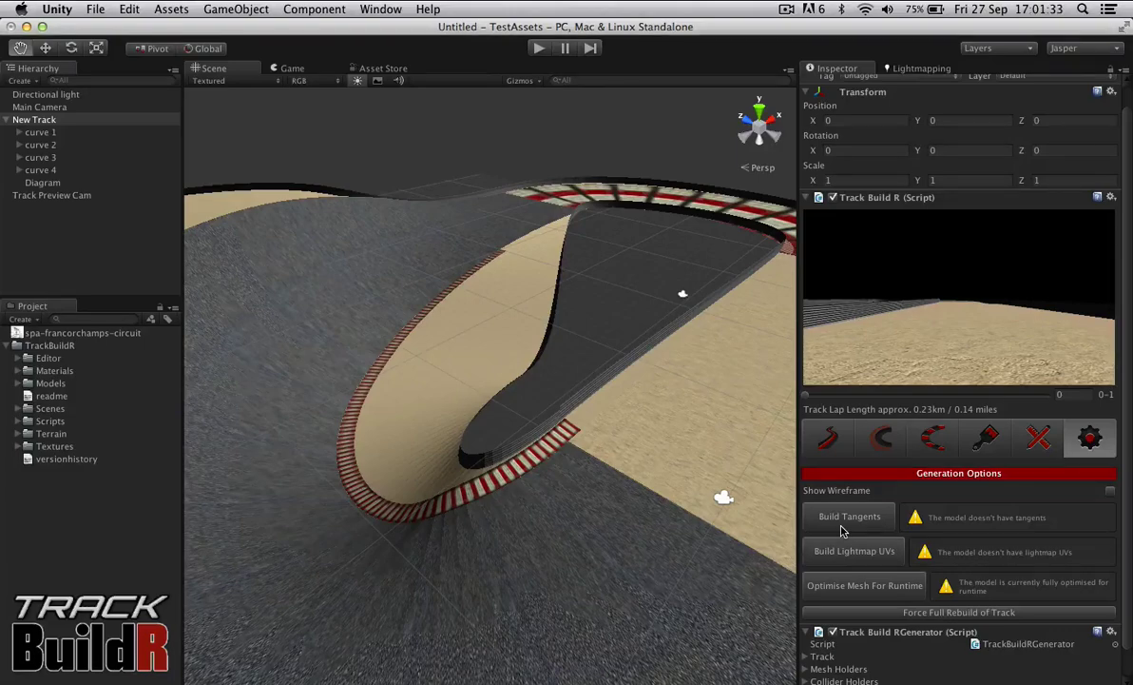
pyautogui.keyDown('alt'); pyautogui.moveTo(560, 271); pyautogui.dragTo(406, 305); pyautogui.keyUp('alt')
pyautogui.click(465, 301)
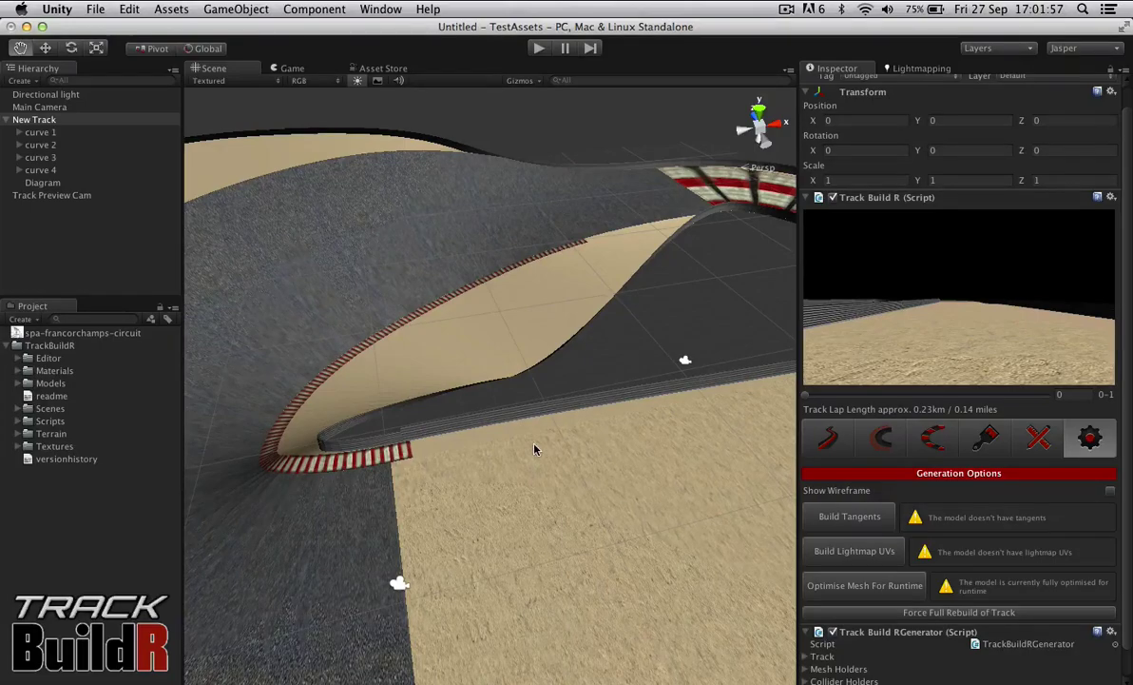
pyautogui.moveTo(500, 418); pyautogui.dragTo(589, 440, button='right')
pyautogui.press('w')
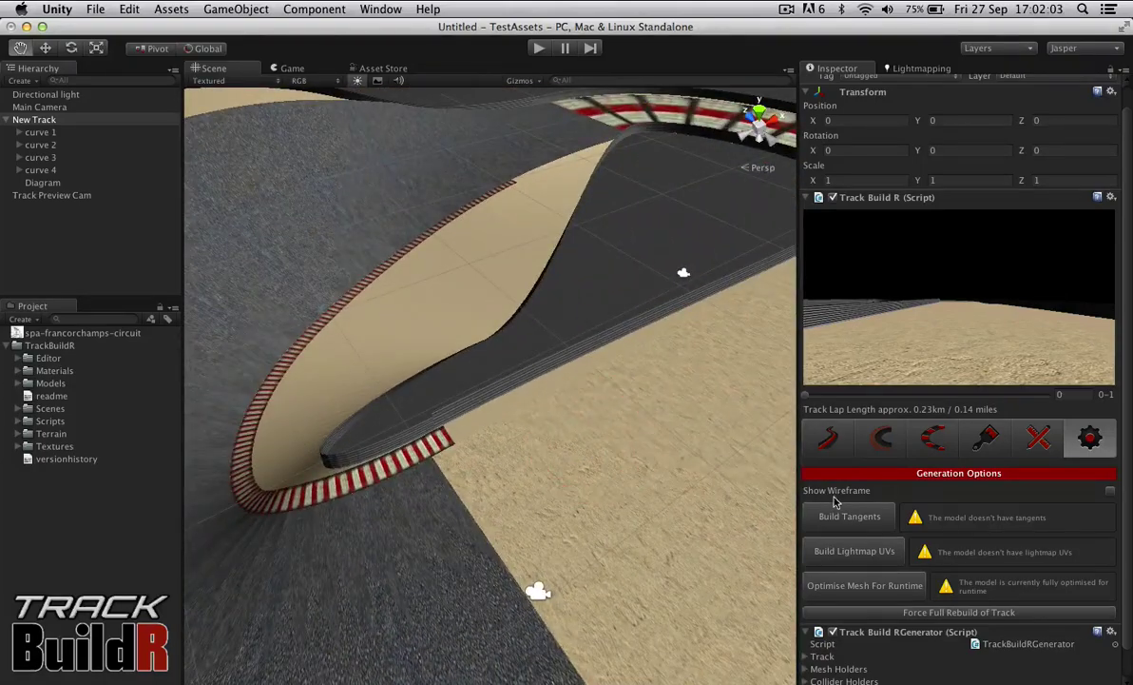
pyautogui.scroll(-2, 892, 550)
pyautogui.scroll(3, 967, 434)
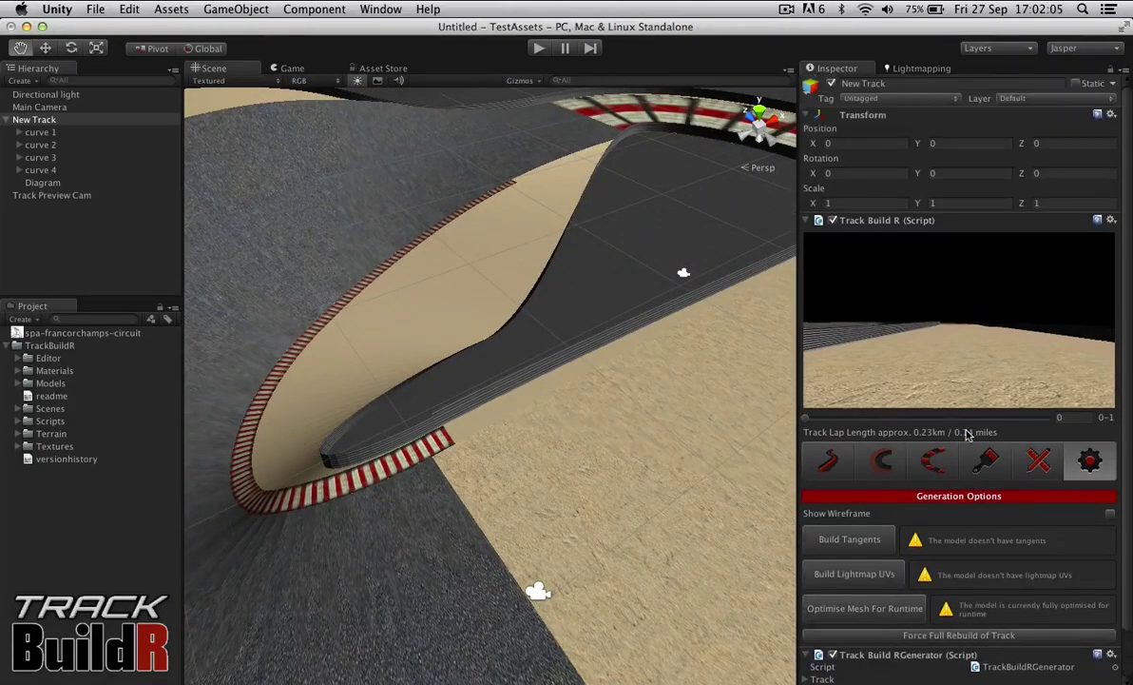